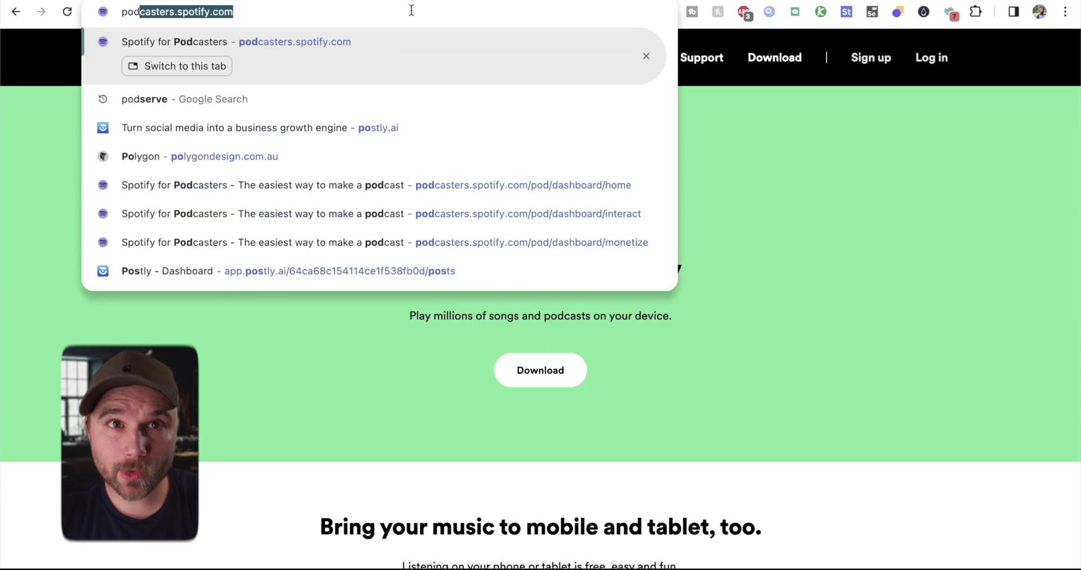
Open podcasters.spotify.com and sign up with the option for wanting to start a podcast.
{"action": "key", "text": "Return"}
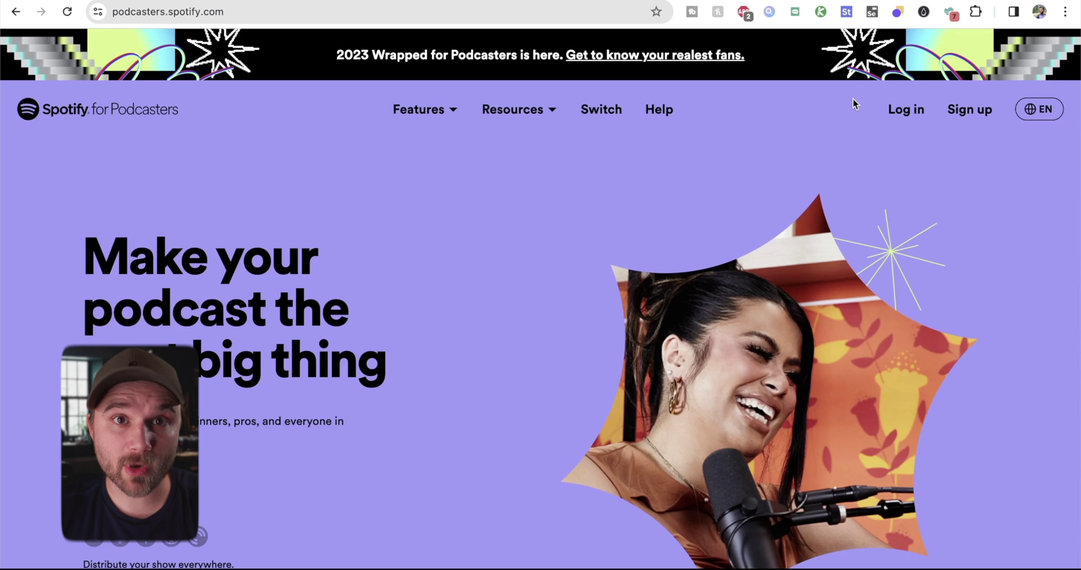
{"action": "left_click", "coordinate": [977, 113]}
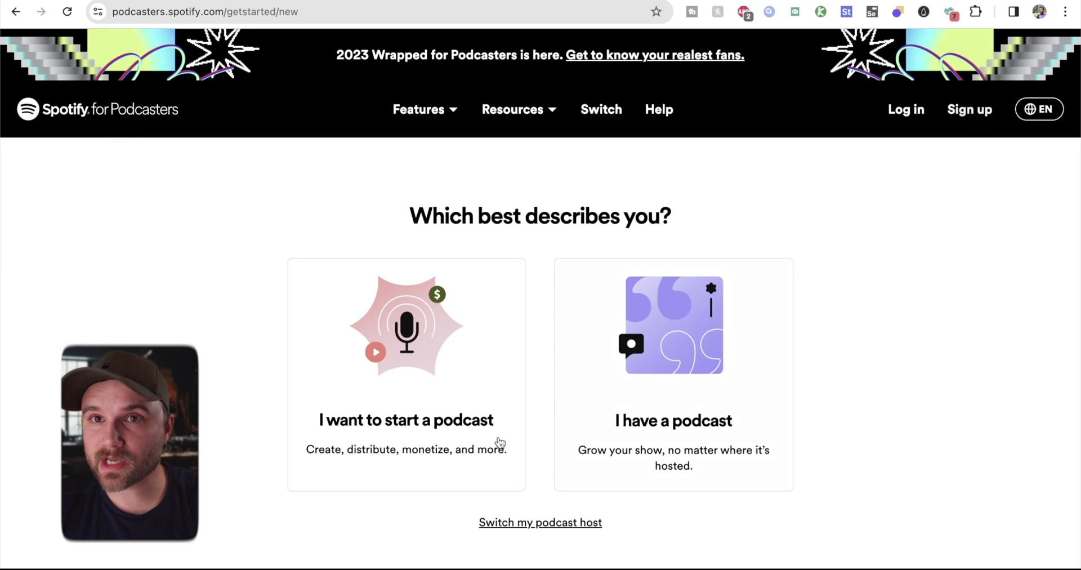
{"action": "left_click", "coordinate": [419, 417]}
{"action": "left_click", "coordinate": [556, 270]}
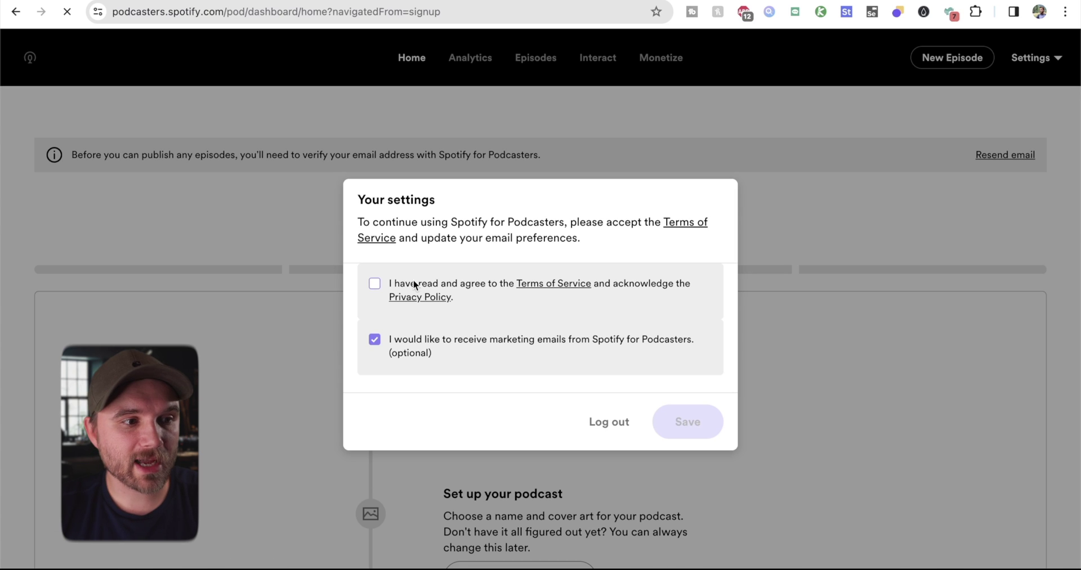
Accept the Terms of Service, decline marketing emails and save the settings, and open the podcast setup form at its name field.
{"action": "left_click", "coordinate": [375, 284]}
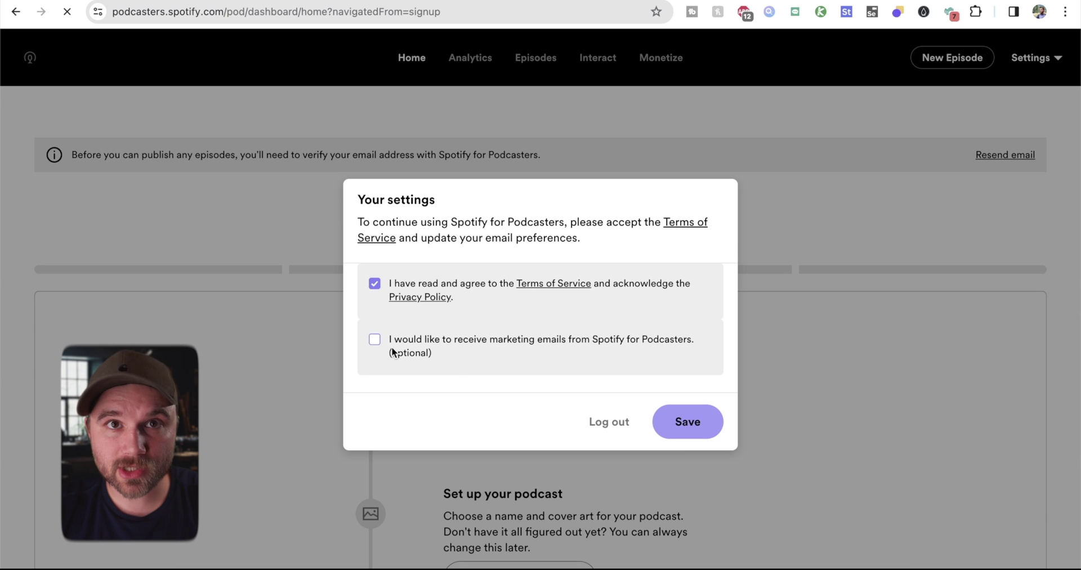
{"action": "left_click", "coordinate": [690, 422]}
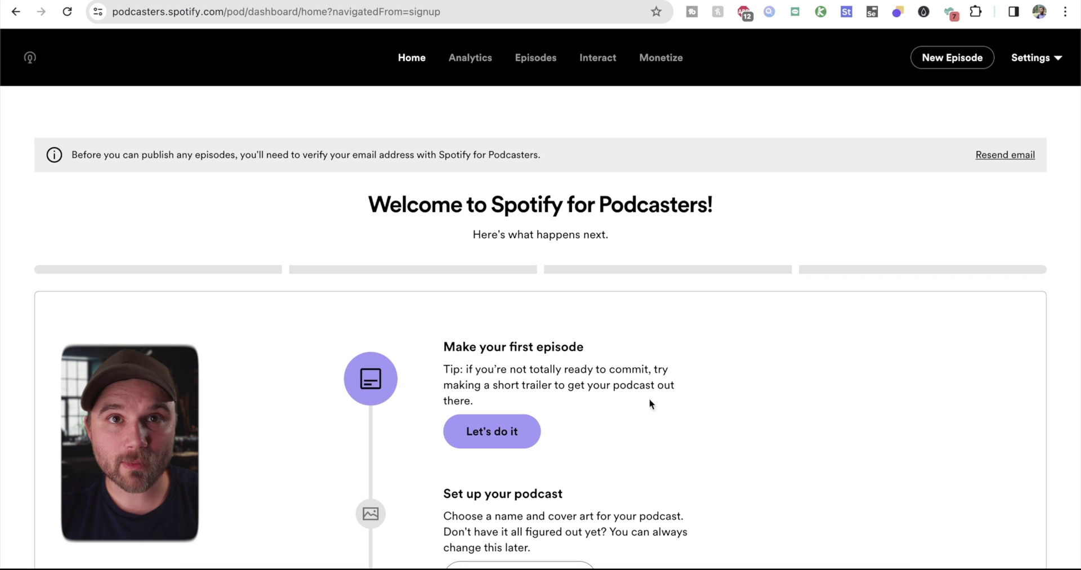
{"action": "left_click", "coordinate": [519, 442]}
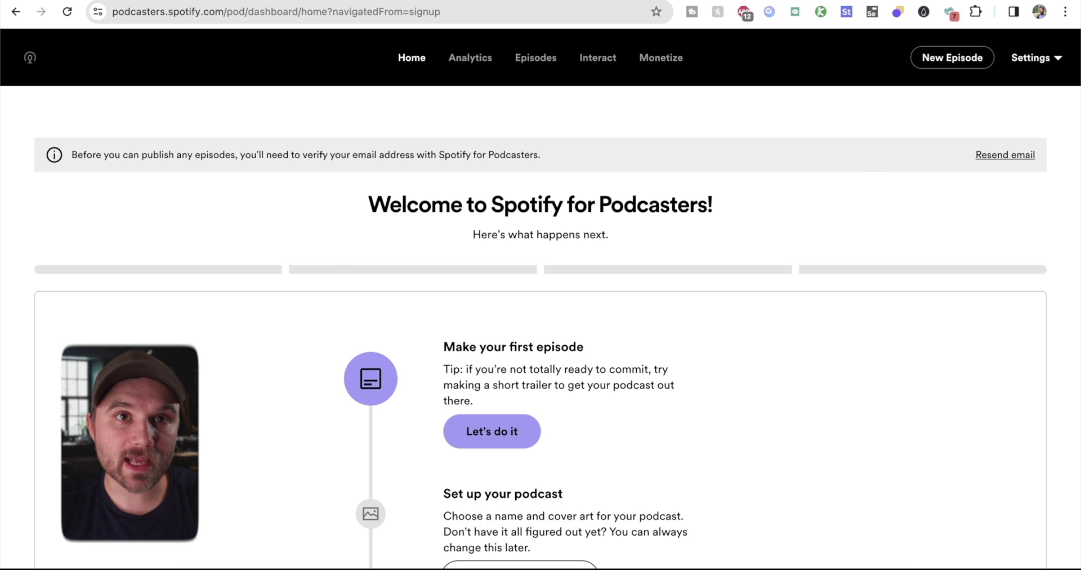
{"action": "left_click", "coordinate": [397, 231]}
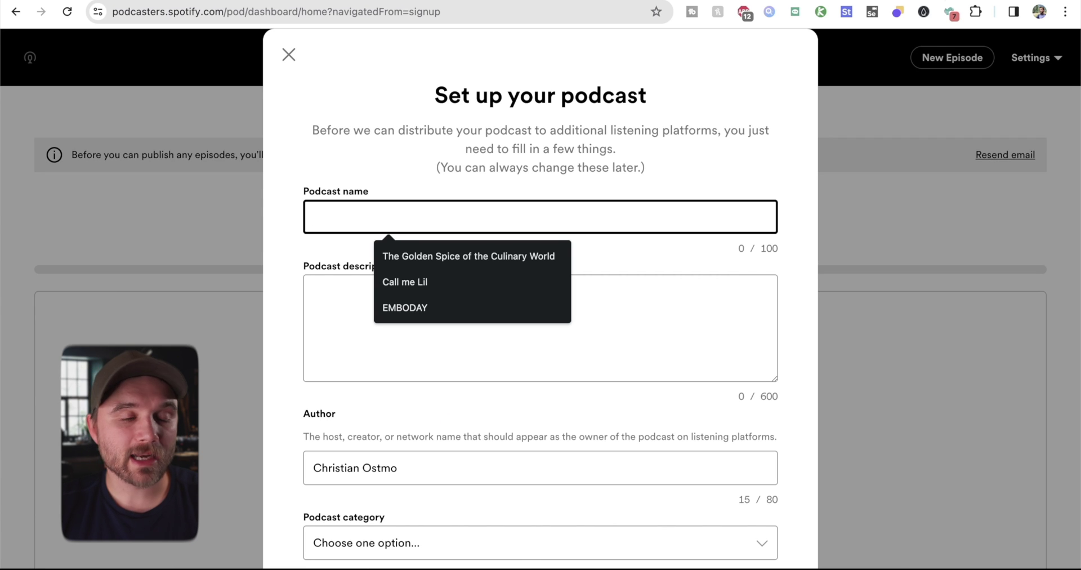
Switch to ChatGPT at chat.openai.com and ask for name ideas for a podcast about business and entrepreneurship with real life advice.
{"action": "key", "text": "ctrl+t"}
{"action": "type", "text": "chat.openai.com"}
{"action": "key", "text": "Return"}
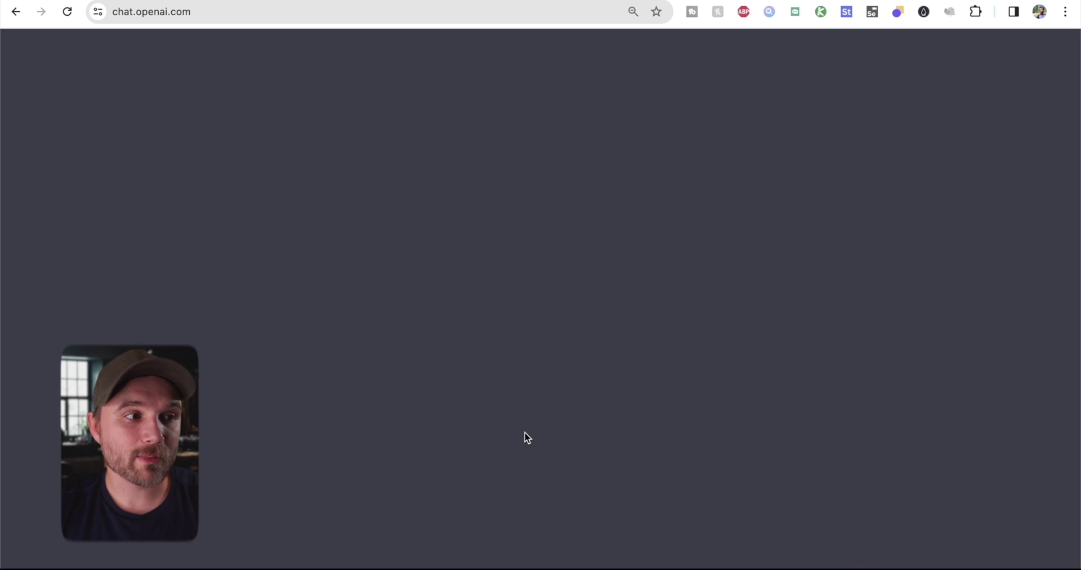
{"action": "left_click", "coordinate": [448, 540]}
{"action": "type", "text": "Give me some"}
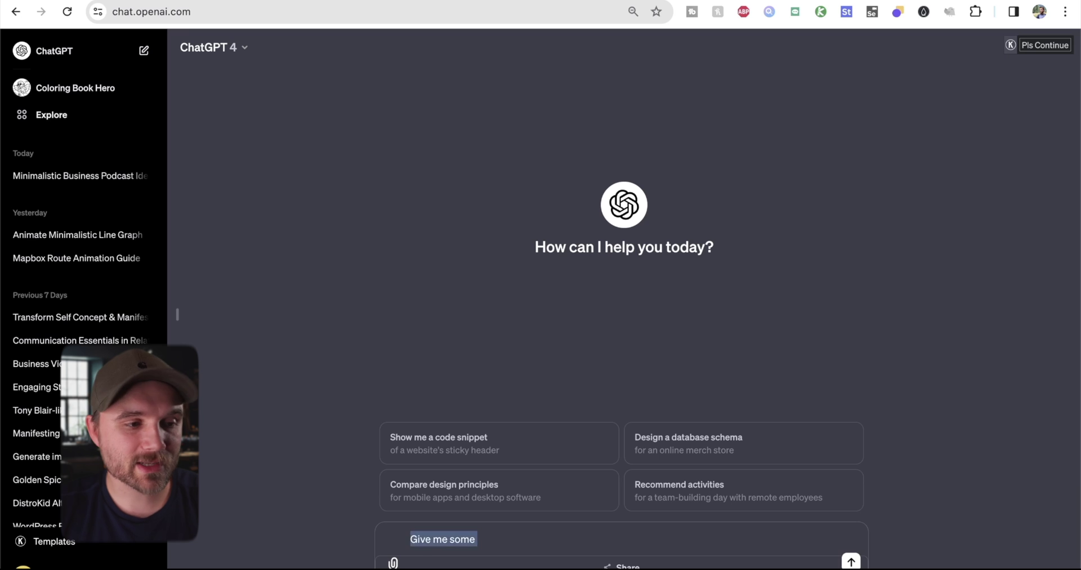
{"action": "type", "text": " piodcast name id"}
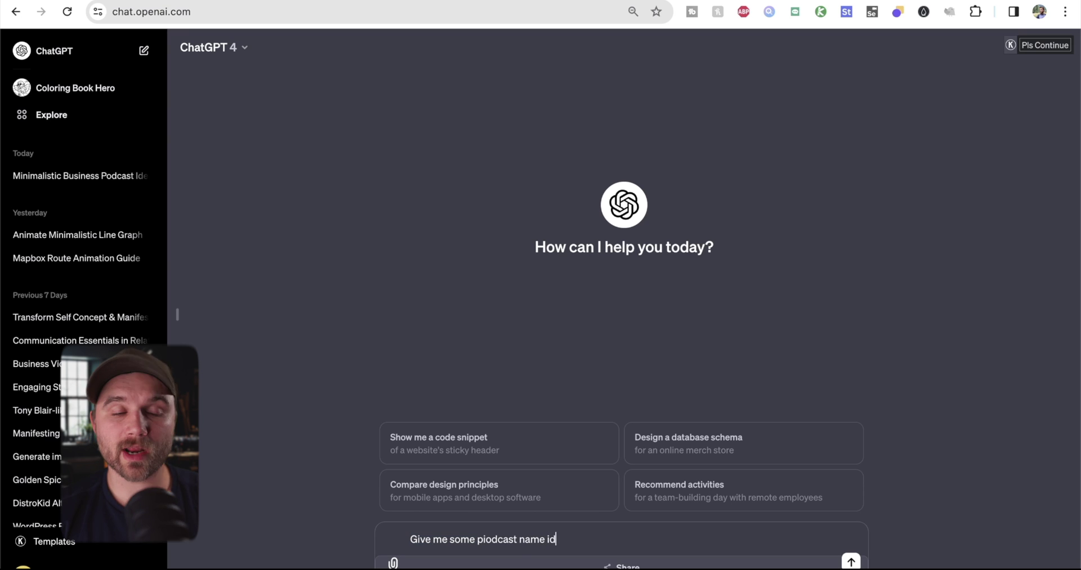
{"action": "type", "text": "eas. The podca"}
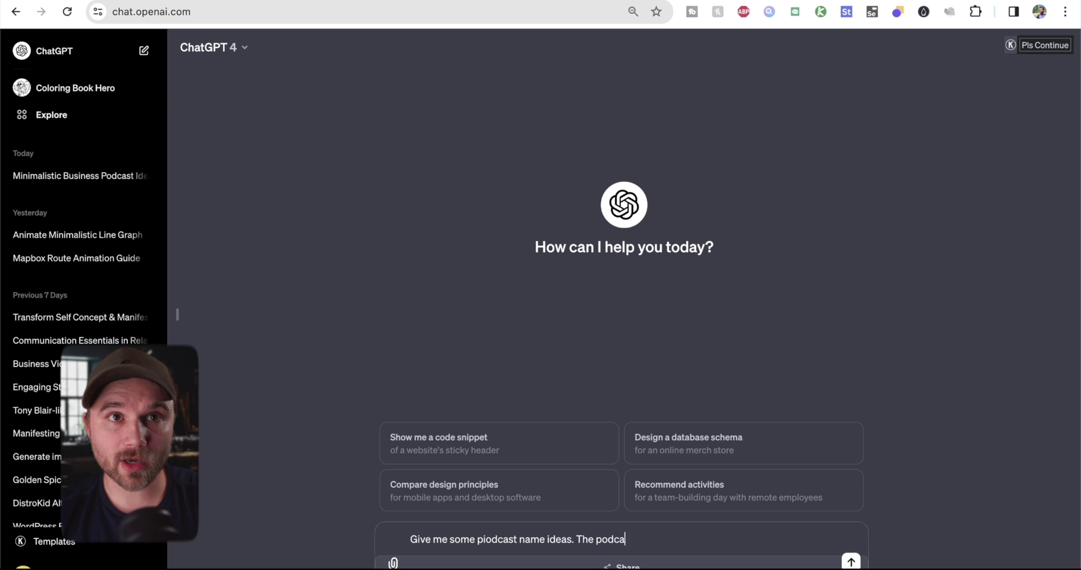
{"action": "type", "text": "st is about business"}
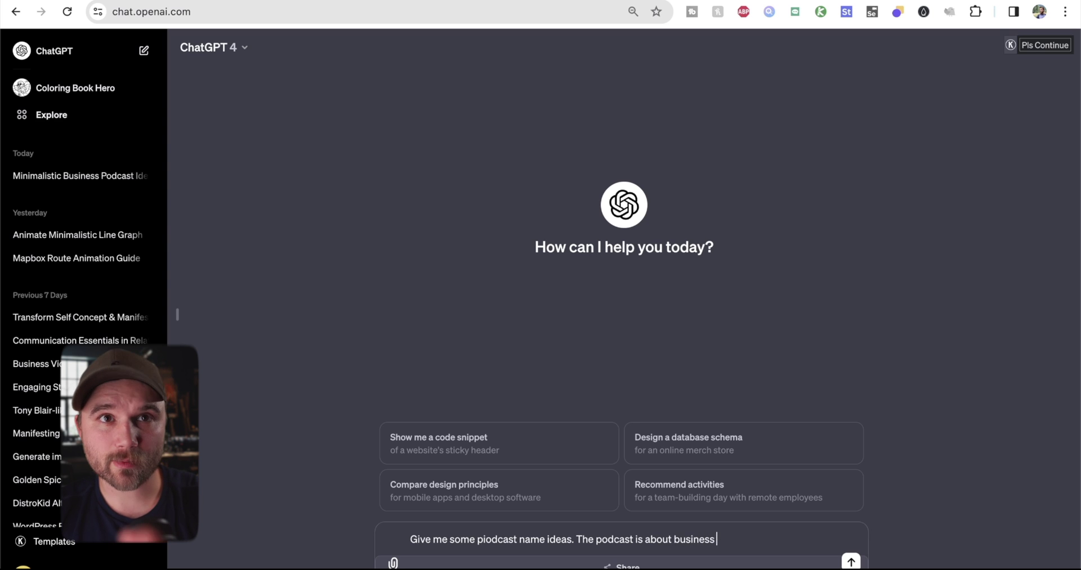
{"action": "type", "text": " and entrep"}
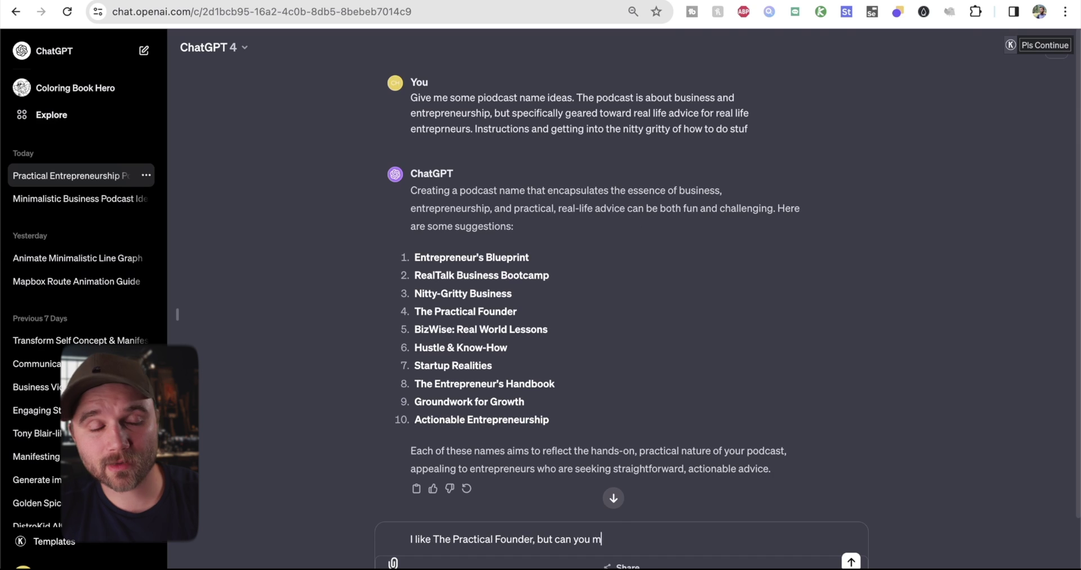
Ask ChatGPT to make The Practical Founder a bit more provocative and give 5 ideas along those lines.
{"action": "type", "text": "ake it also"}
{"action": "key", "text": "BackSpace"}
{"action": "key", "text": "BackSpace"}
{"action": "key", "text": "BackSpace"}
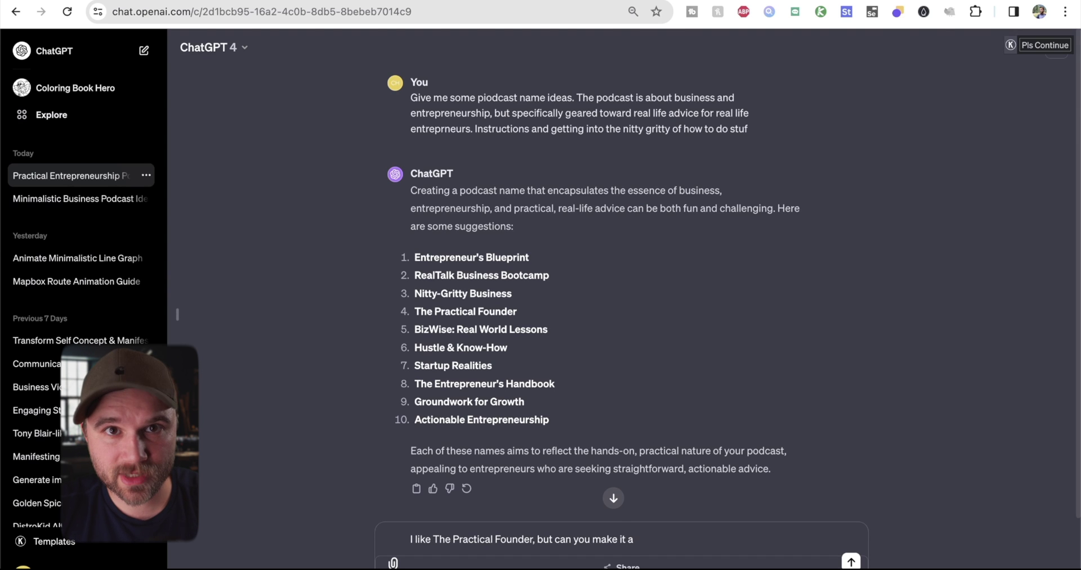
{"action": "type", "text": "bit more p"}
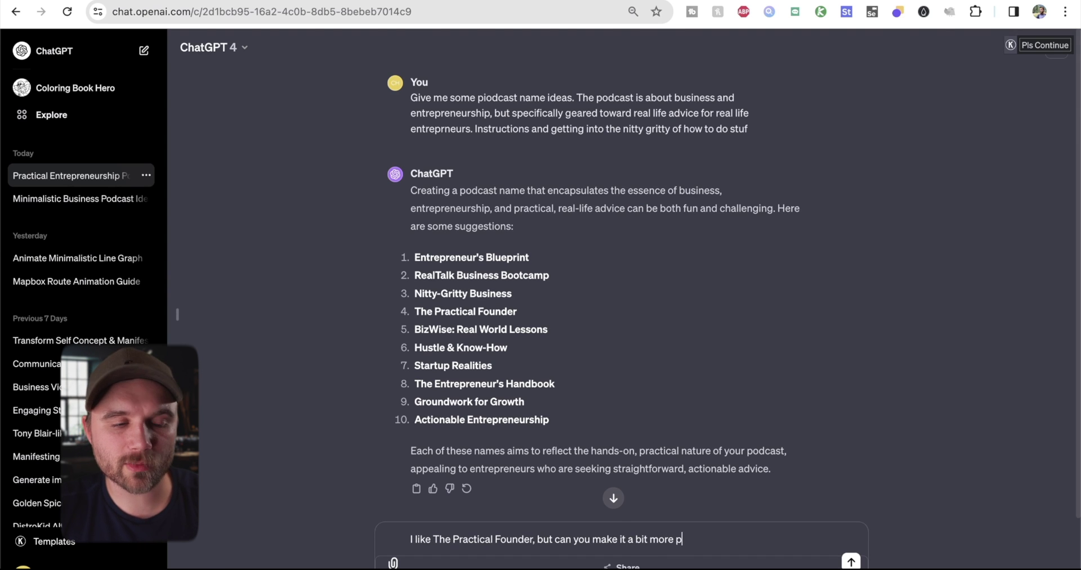
{"action": "type", "text": "rovocative"}
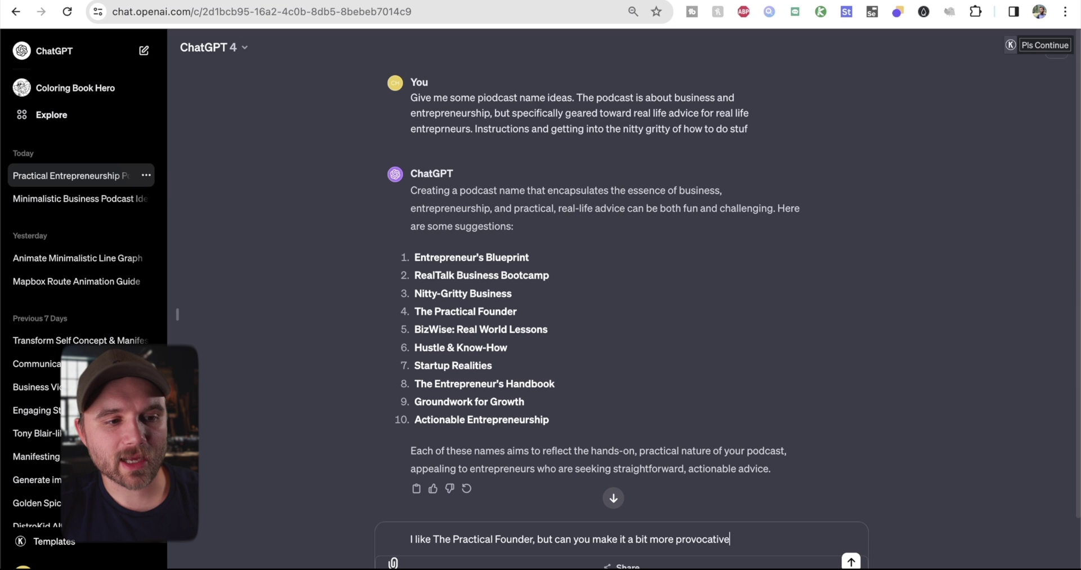
{"action": "type", "text": ", and give"}
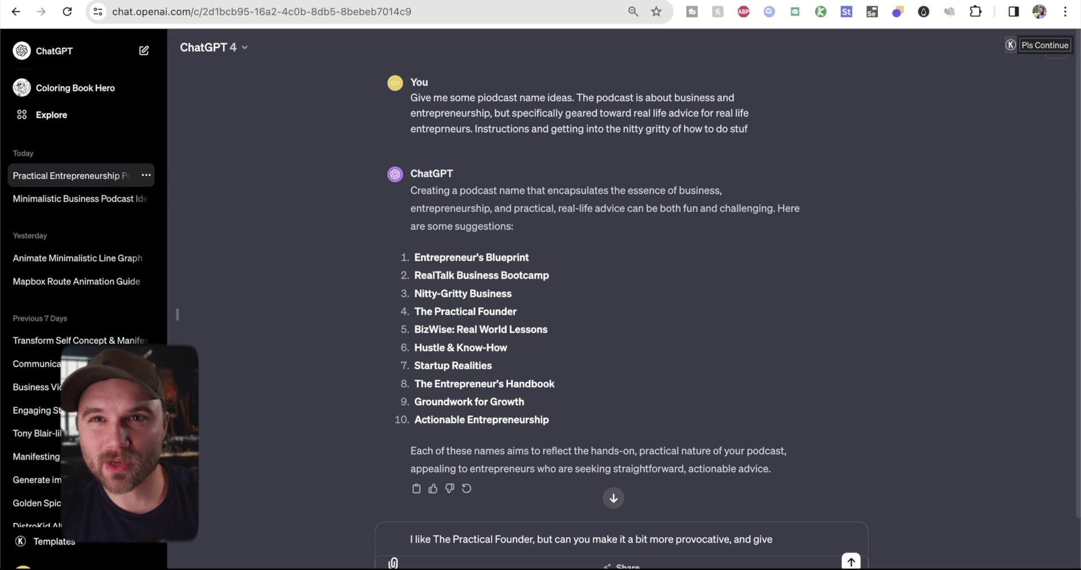
{"action": "type", "text": " m3 45 ideas"}
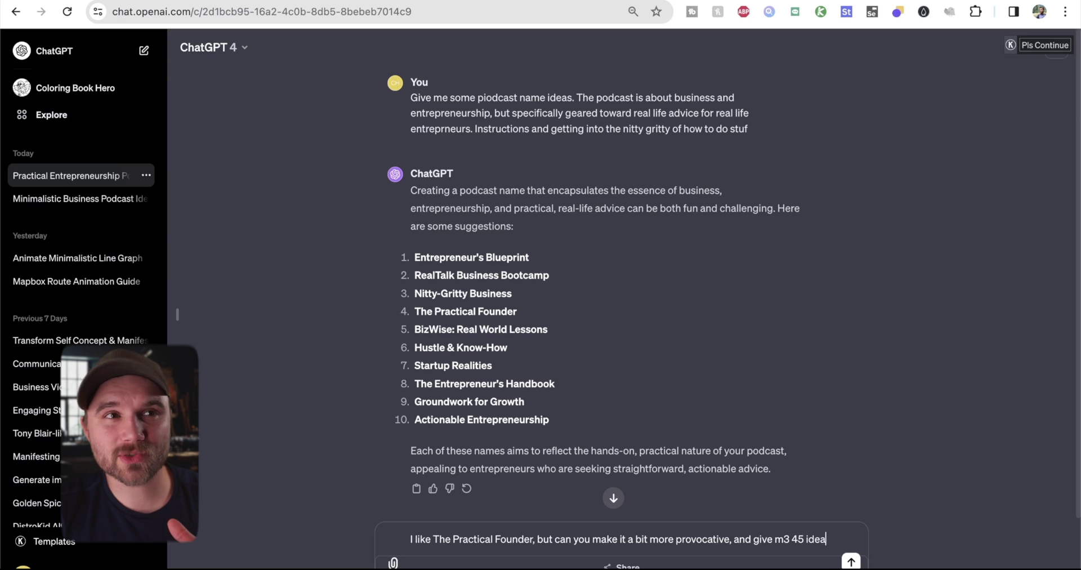
{"action": "left_click", "coordinate": [798, 539]}
{"action": "key", "text": "BackSpace"}
{"action": "key", "text": "BackSpace"}
{"action": "key", "text": "BackSpace"}
{"action": "type", "text": "e"}
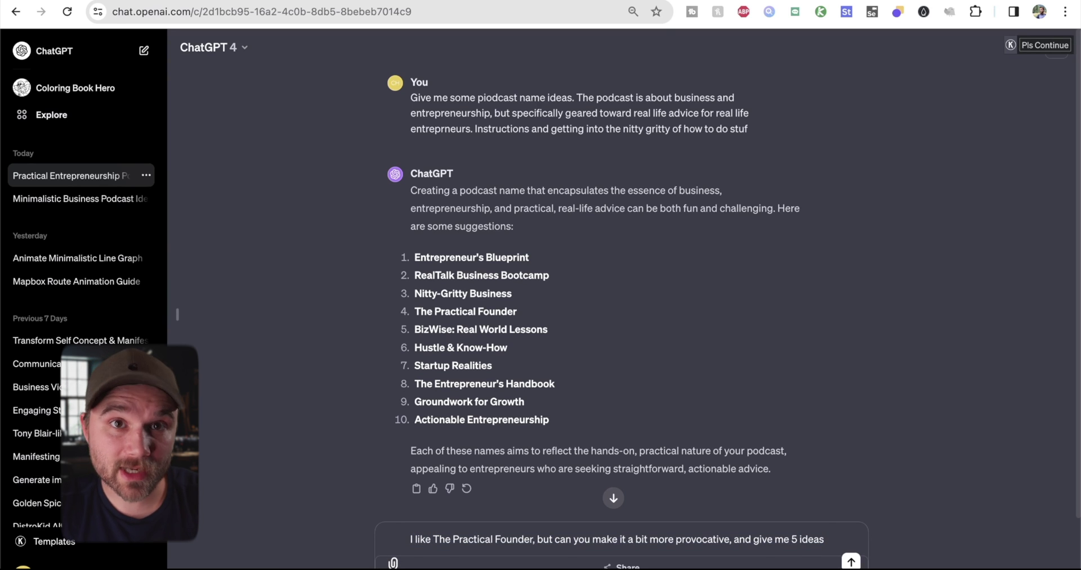
{"action": "left_click", "coordinate": [826, 539]}
{"action": "type", "text": "along those line"}
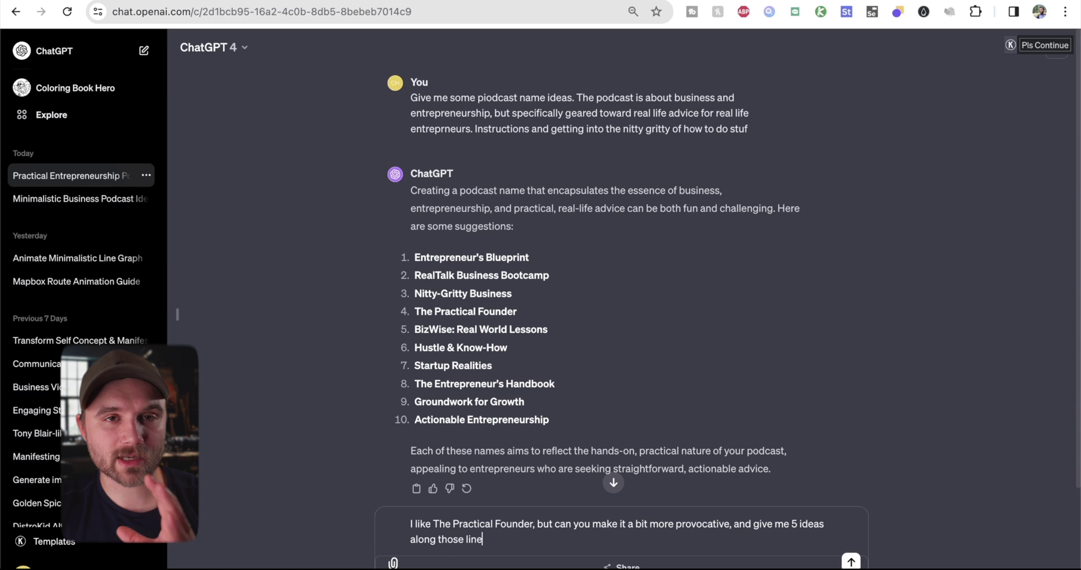
{"action": "type", "text": "s"}
{"action": "key", "text": "Return"}
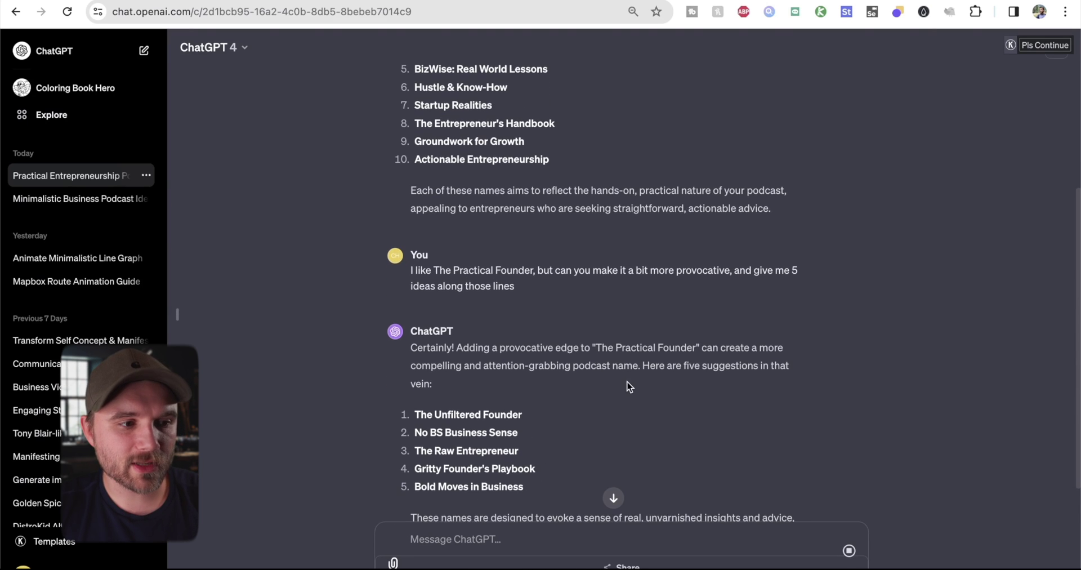
Copy the suggestion "The Raw Entrepreneur" and paste it as the podcast name in the Spotify for Podcasters setup form.
{"action": "left_click_drag", "start_coordinate": [519, 449], "coordinate": [413, 451]}
{"action": "key", "text": "ctrl+c"}
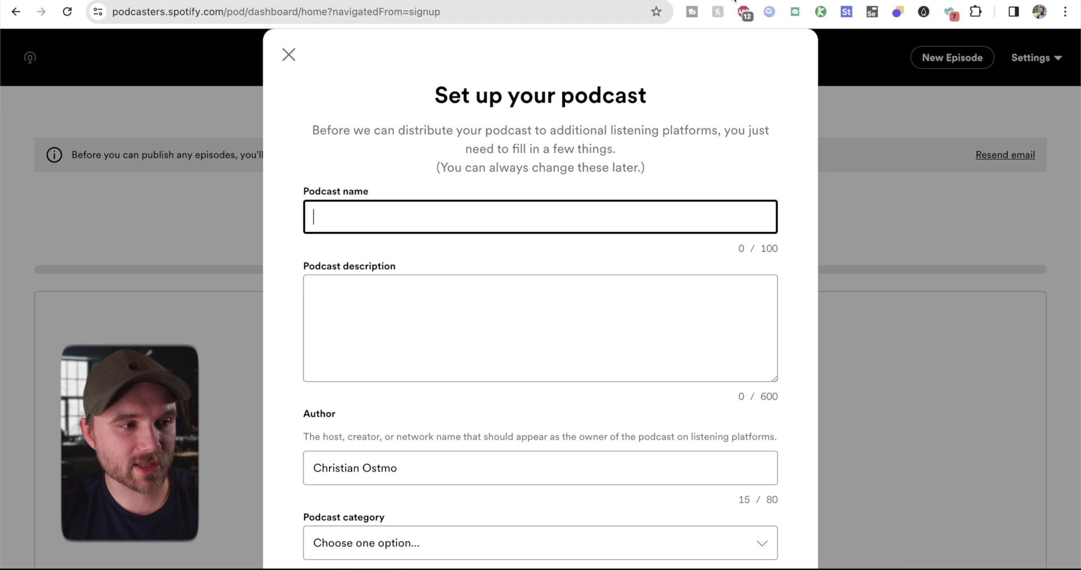
{"action": "left_click", "coordinate": [439, 218]}
{"action": "key", "text": "ctrl+v"}
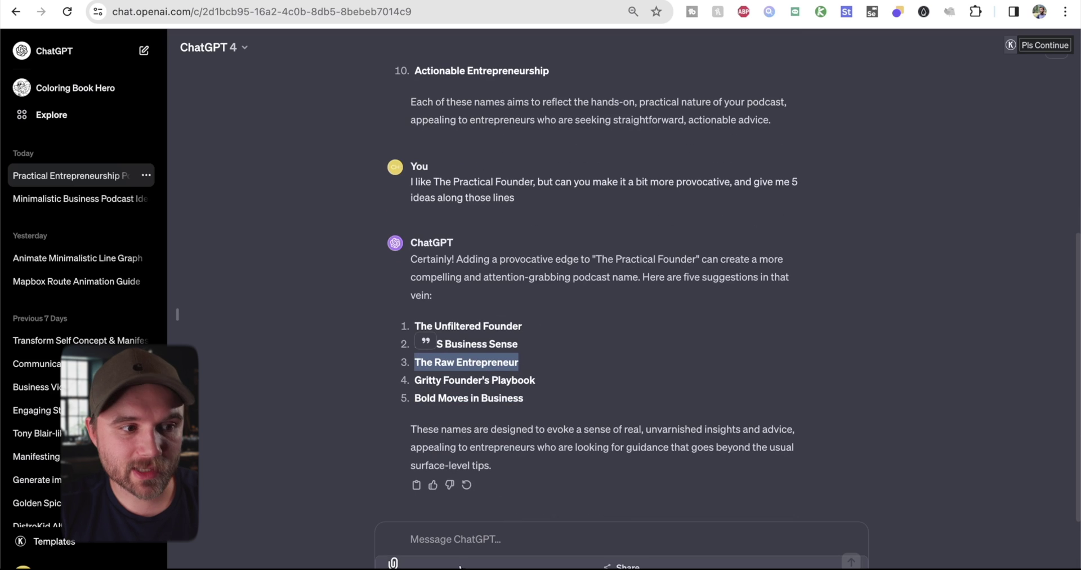
Switch back to ChatGPT and request a podcast description matching the chosen name The Raw Entrepreneur and the description given so far.
{"action": "left_click", "coordinate": [456, 564]}
{"action": "left_click", "coordinate": [700, 520]}
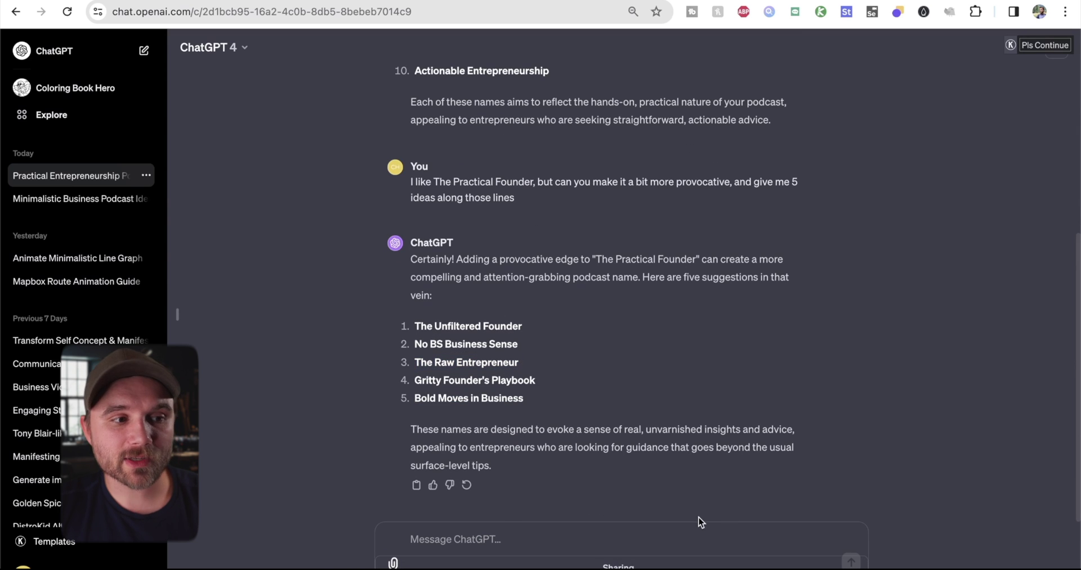
{"action": "type", "text": "I chose the"}
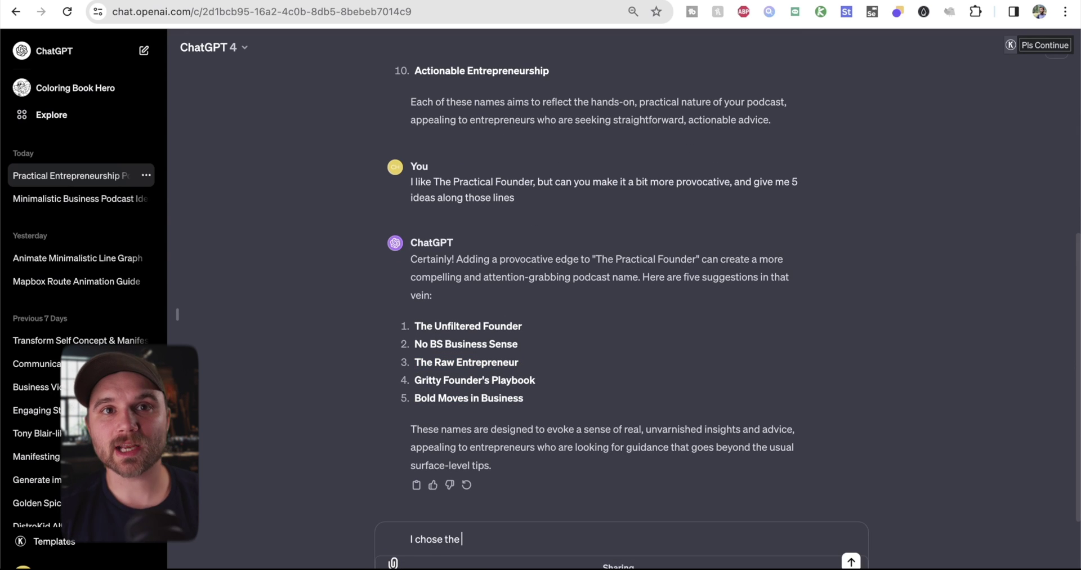
{"action": "key", "text": "super+v"}
{"action": "type", "text": ". Can you give me a podcast description that goes right along with "}
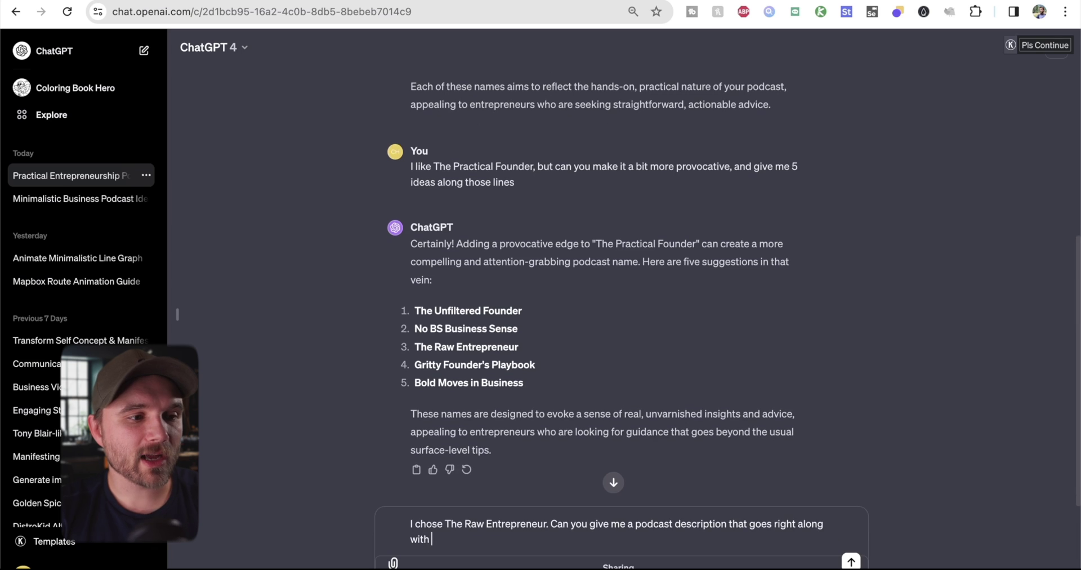
{"action": "type", "text": "that "}
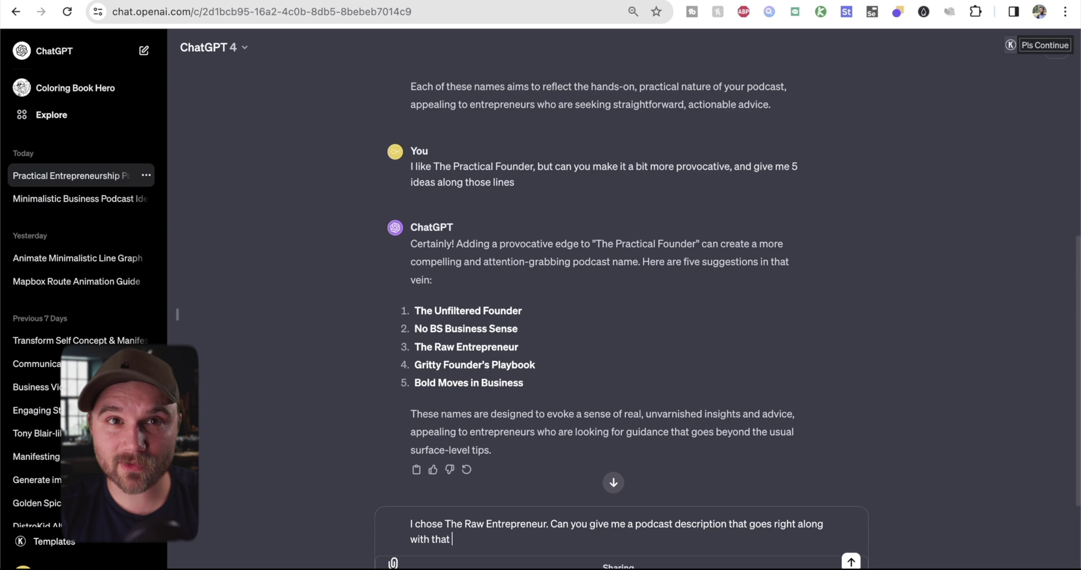
{"action": "type", "text": "name and the sescription "}
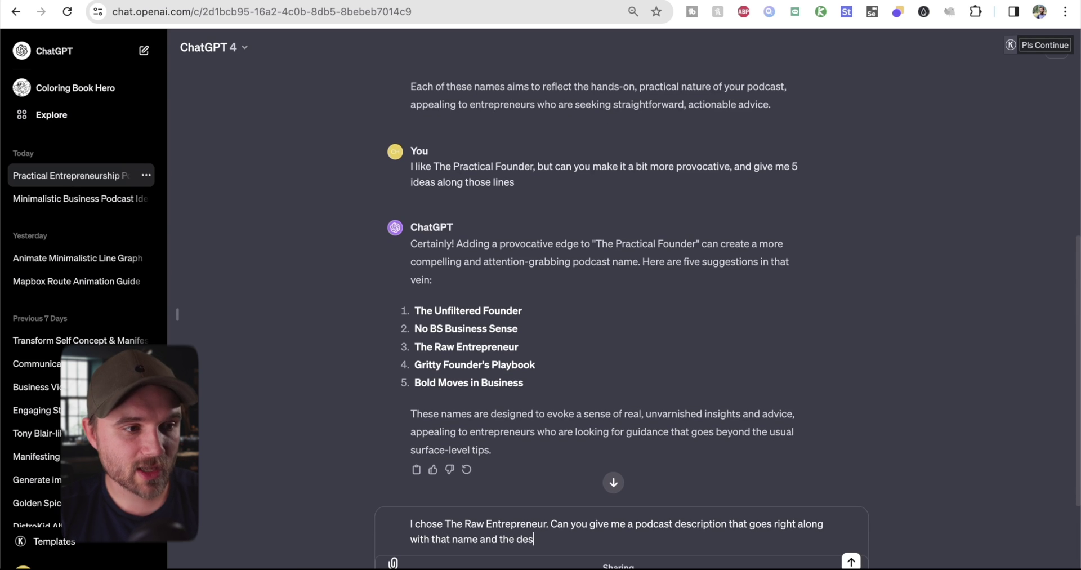
{"action": "type", "text": "I've gi"}
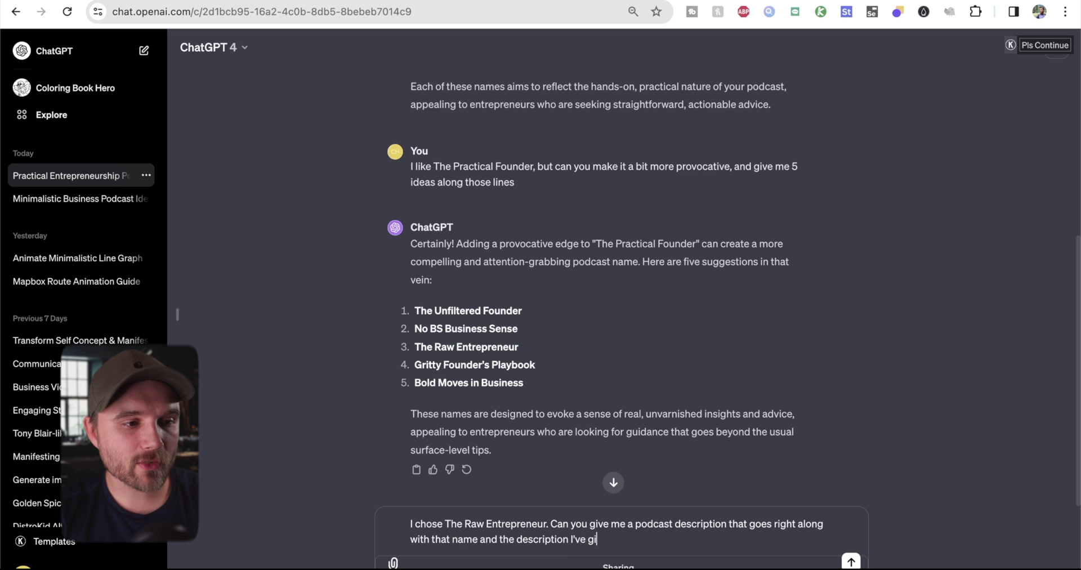
{"action": "type", "text": "ven you so far?"}
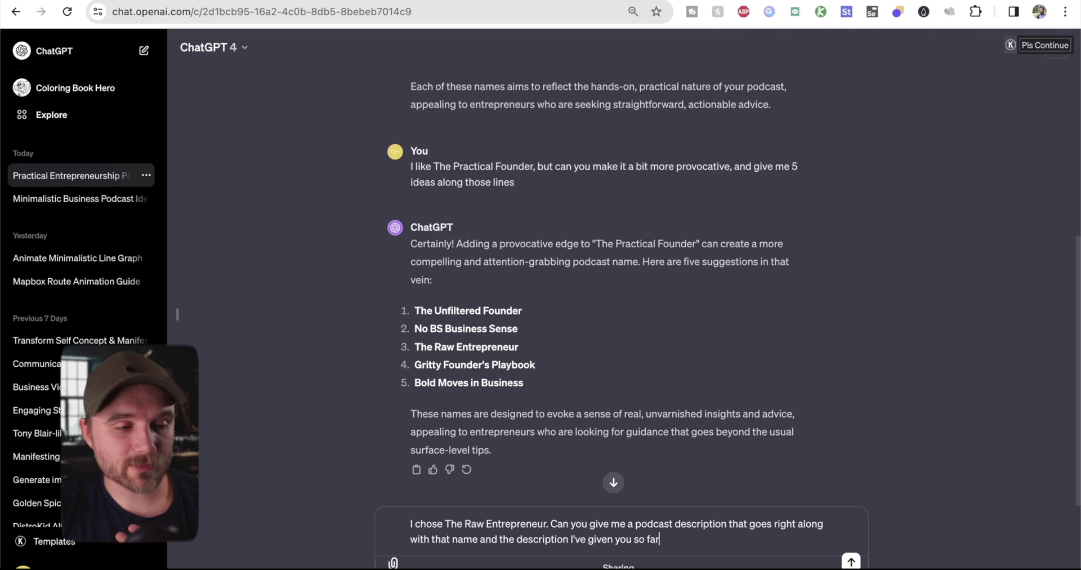
{"action": "key", "text": "Return"}
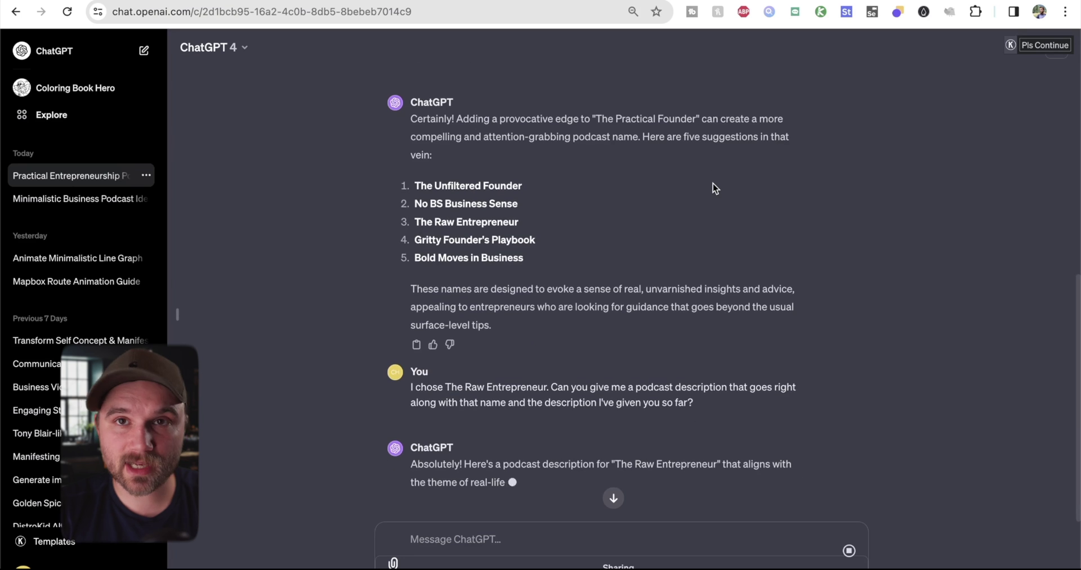
Read through the generated podcast description for The Raw Entrepreneur.
{"action": "scroll", "coordinate": [712, 183], "scroll_direction": "down", "scroll_amount": 3}
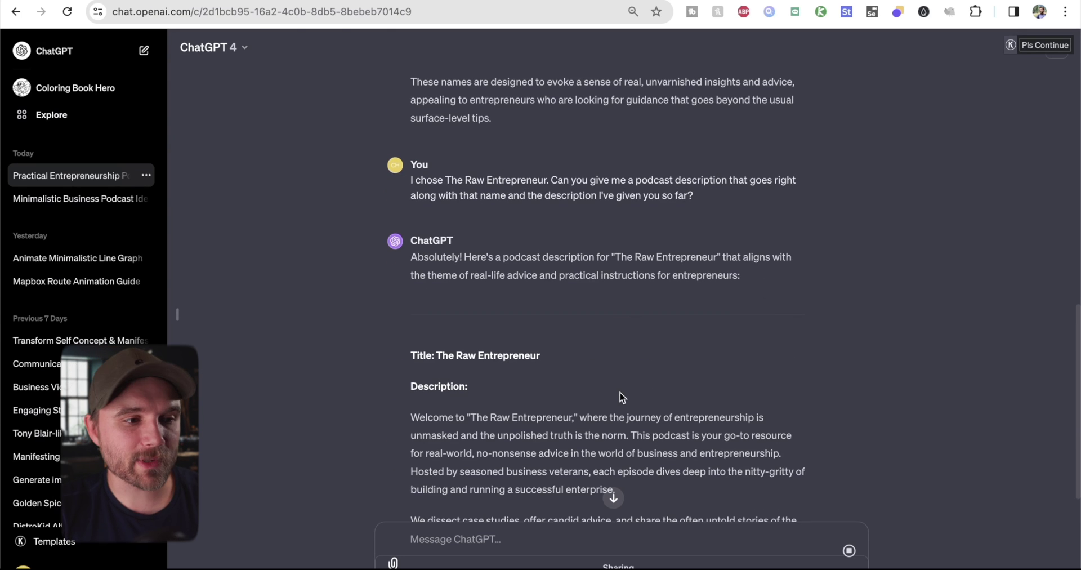
{"action": "double_click", "coordinate": [640, 436]}
{"action": "left_click", "coordinate": [630, 446]}
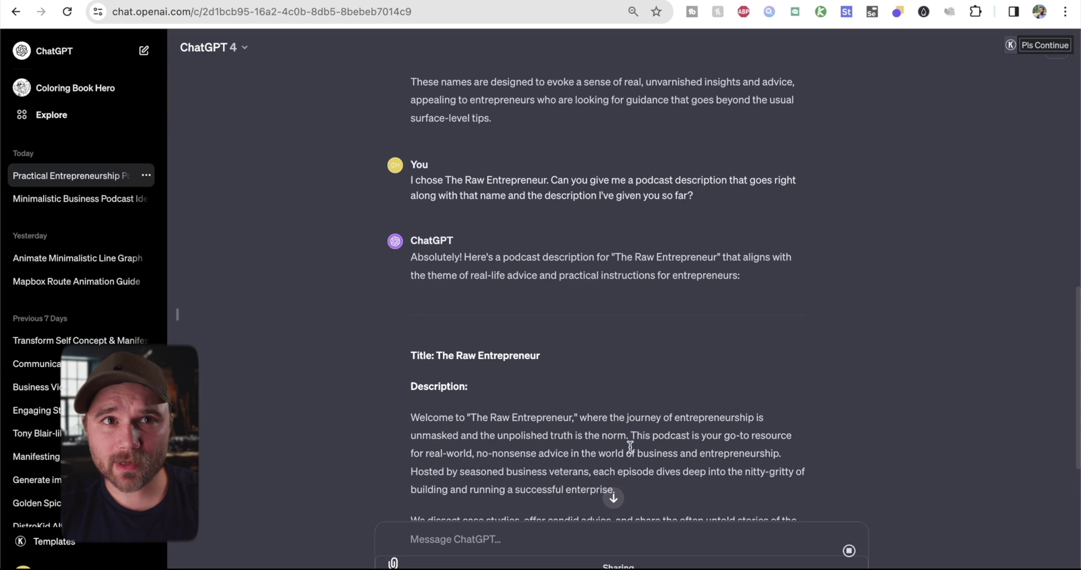
{"action": "left_click_drag", "start_coordinate": [596, 439], "coordinate": [407, 410]}
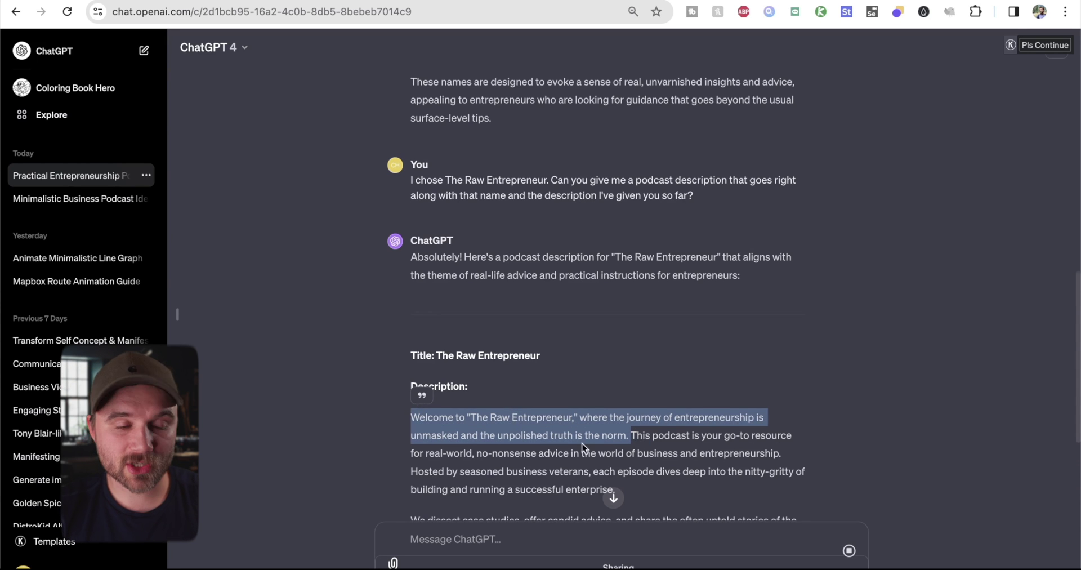
{"action": "scroll", "coordinate": [582, 443], "scroll_direction": "down", "scroll_amount": 1}
{"action": "left_click", "coordinate": [675, 380]}
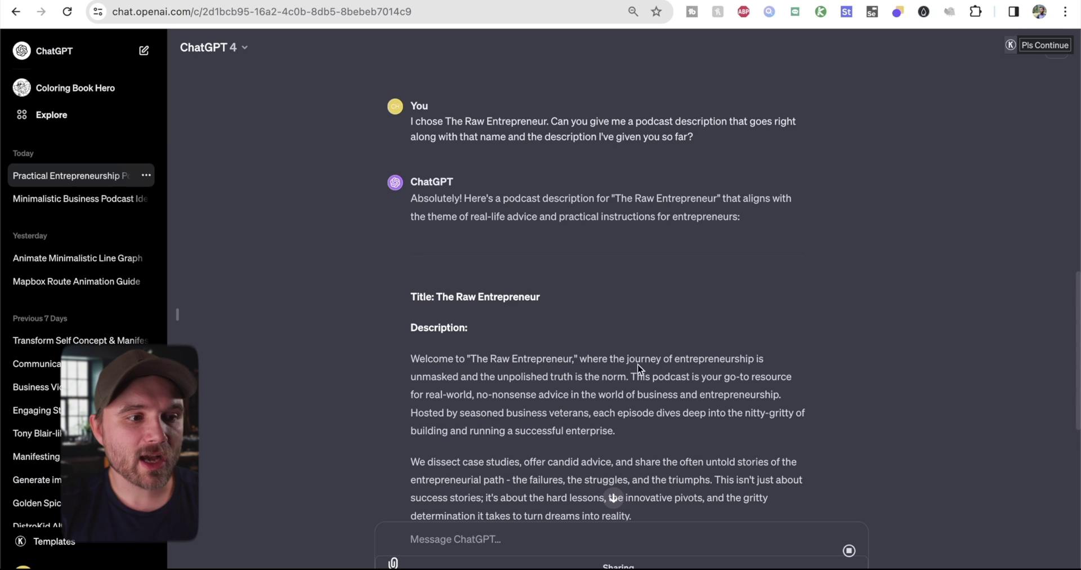
Take the description from ChatGPT and fill in the Spotify for Podcasters podcast description with a condensed The Raw Entrepreneur text about real-world, no-nonsense business advice.
{"action": "left_click_drag", "start_coordinate": [610, 358], "coordinate": [633, 430]}
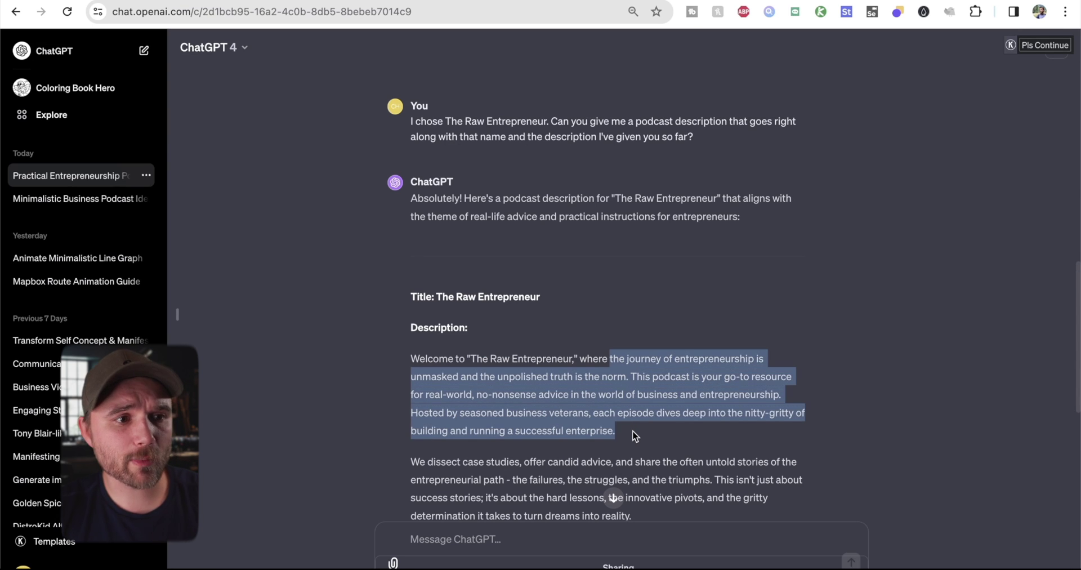
{"action": "scroll", "coordinate": [633, 430], "scroll_direction": "down", "scroll_amount": 3}
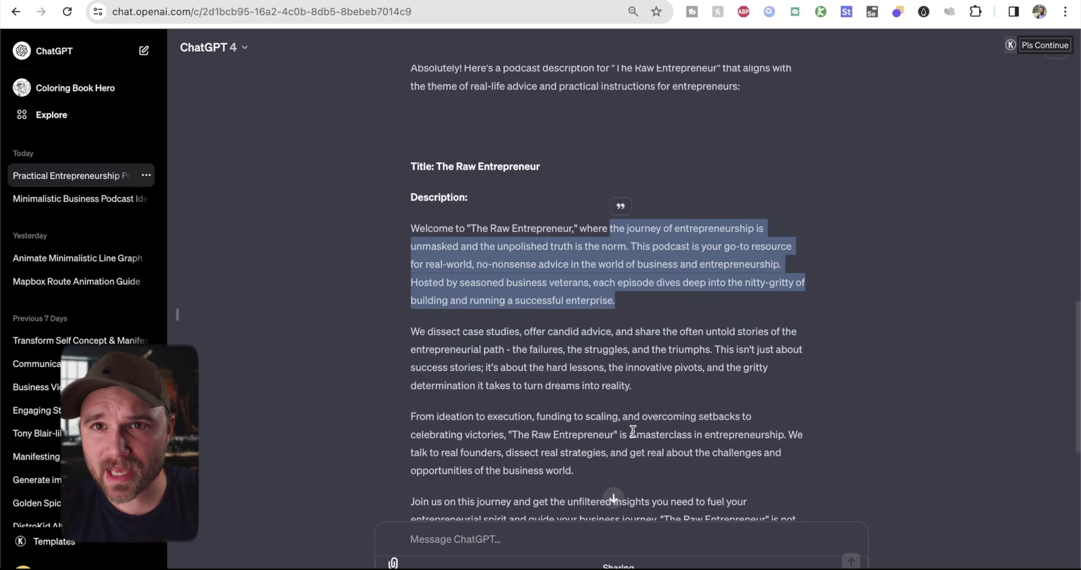
{"action": "key", "text": "super+c"}
{"action": "key", "text": "ctrl+Tab"}
{"action": "left_click", "coordinate": [586, 256]}
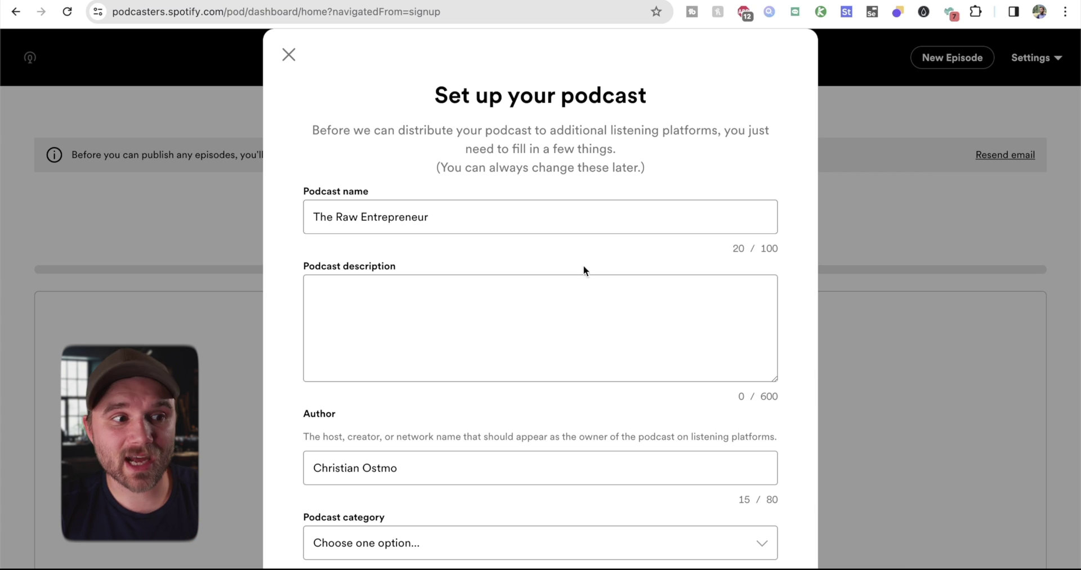
{"action": "left_click", "coordinate": [567, 298]}
{"action": "key", "text": "super+v"}
{"action": "key", "text": "Return"}
{"action": "key", "text": "Return"}
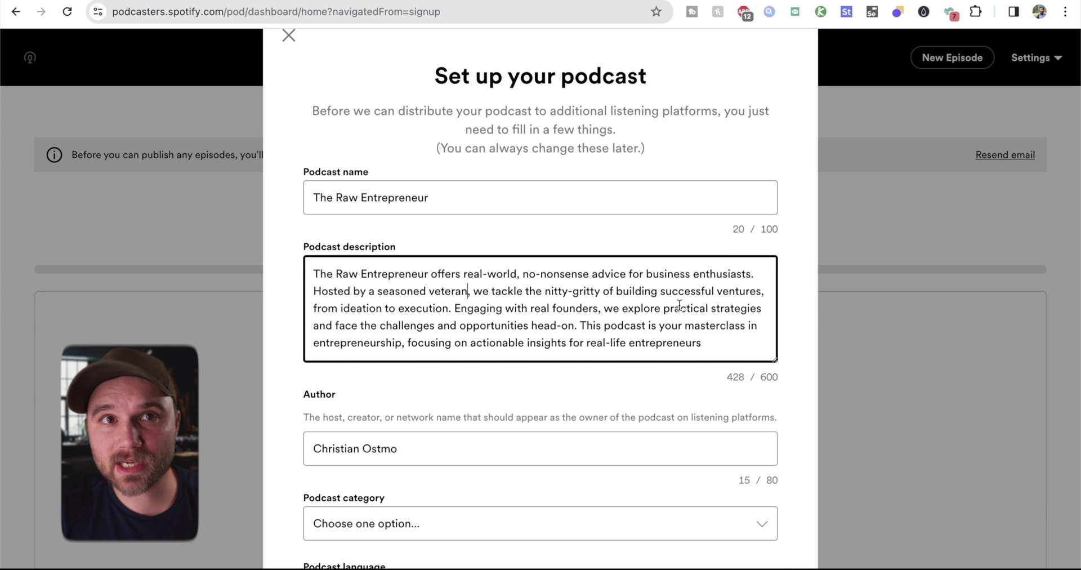
Browse the available podcast categories and set the podcast category to Entrepreneurship.
{"action": "scroll", "coordinate": [679, 304], "scroll_direction": "down", "scroll_amount": 3}
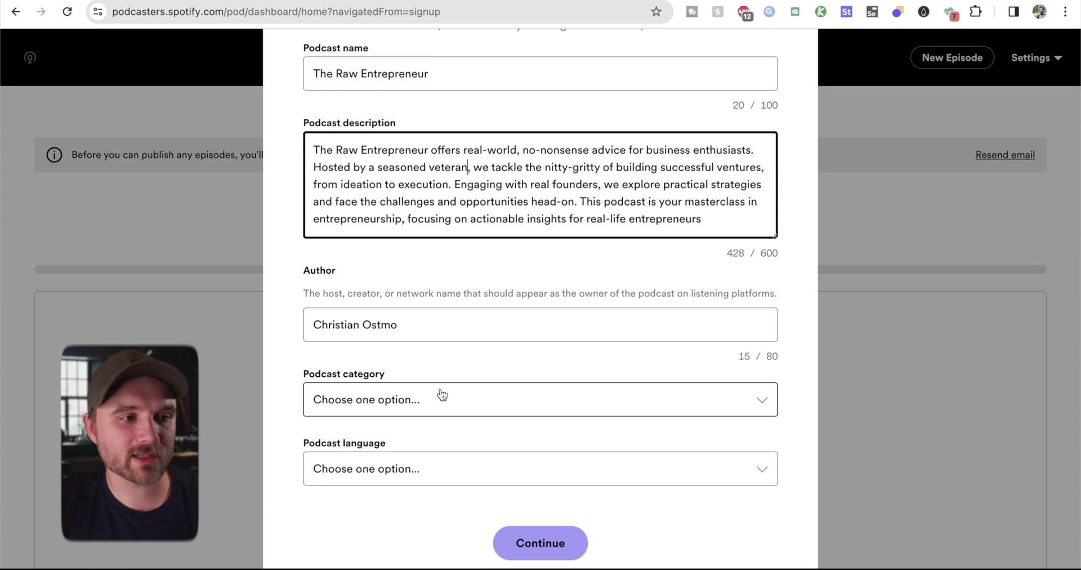
{"action": "left_click", "coordinate": [442, 394]}
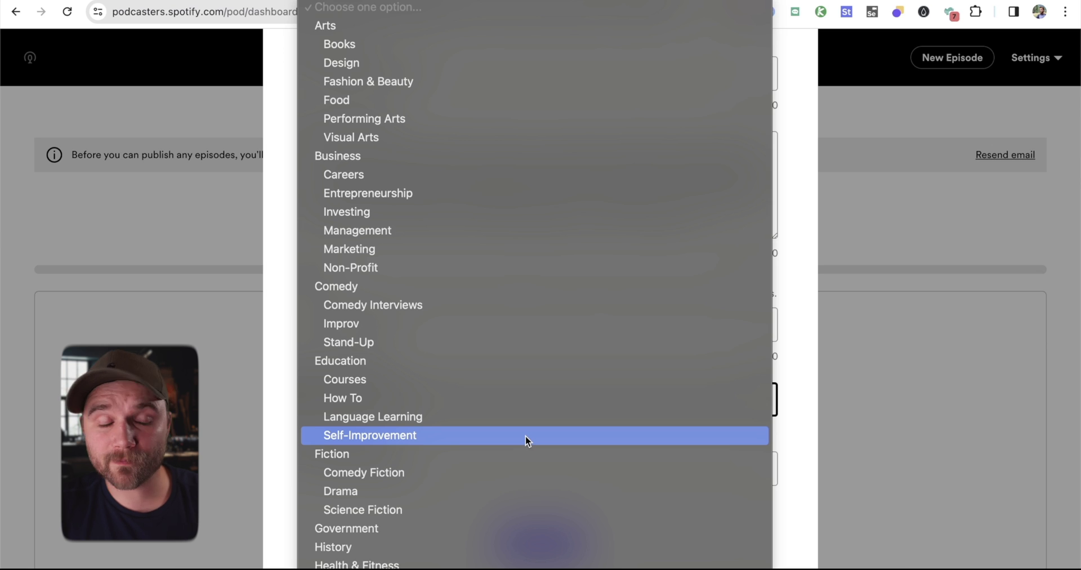
{"action": "scroll", "coordinate": [525, 434], "scroll_direction": "down", "scroll_amount": 5}
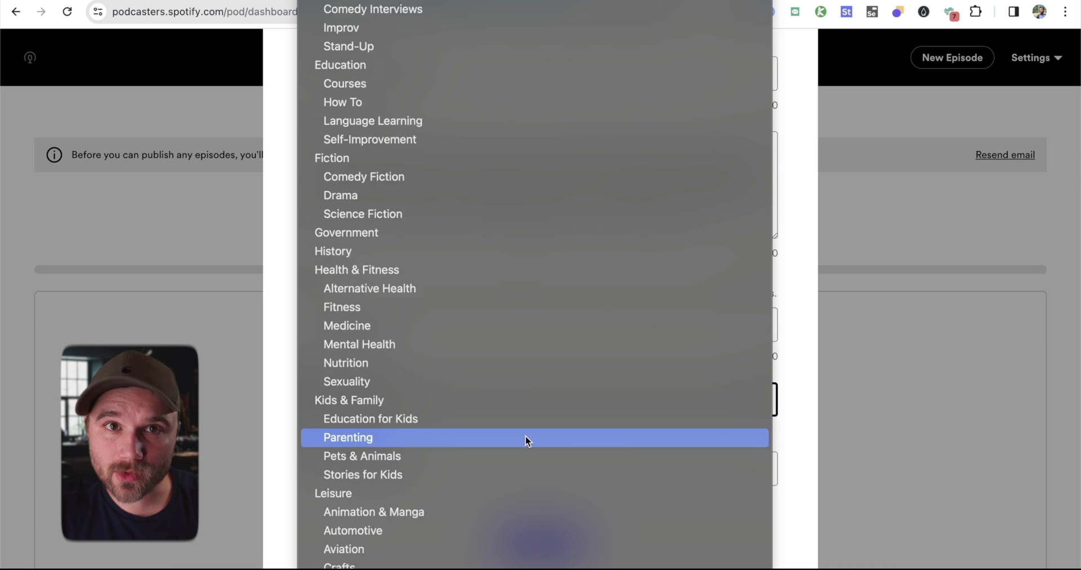
{"action": "scroll", "coordinate": [526, 439], "scroll_direction": "down", "scroll_amount": 6}
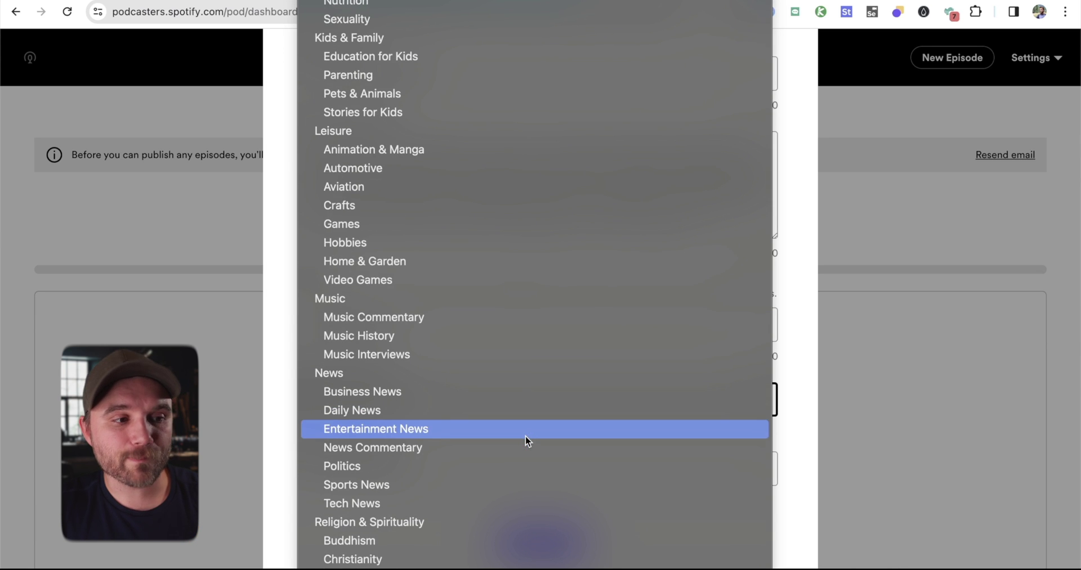
{"action": "scroll", "coordinate": [523, 435], "scroll_direction": "down", "scroll_amount": 2}
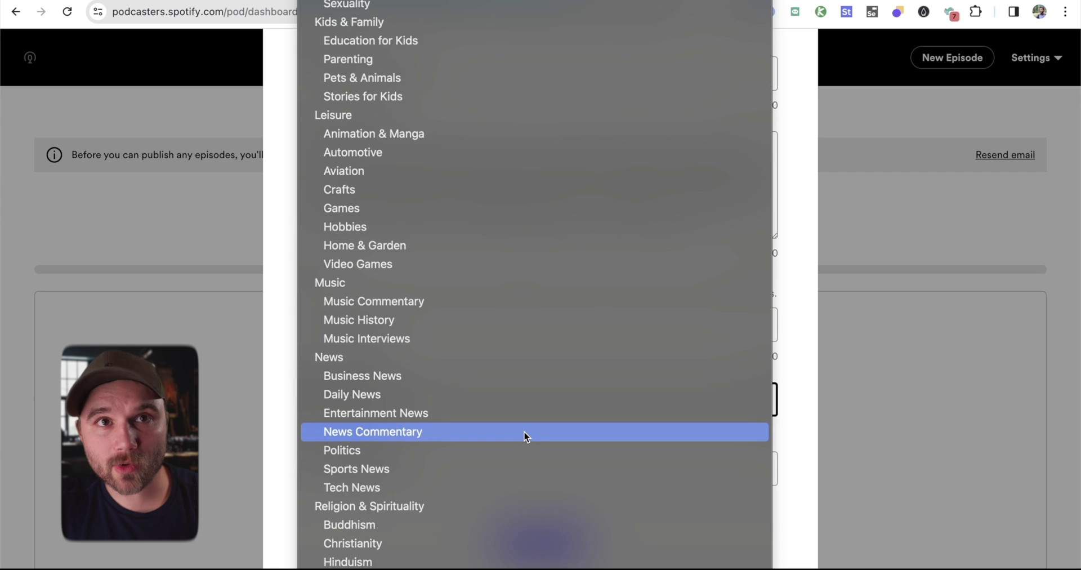
{"action": "scroll", "coordinate": [524, 436], "scroll_direction": "down", "scroll_amount": 1}
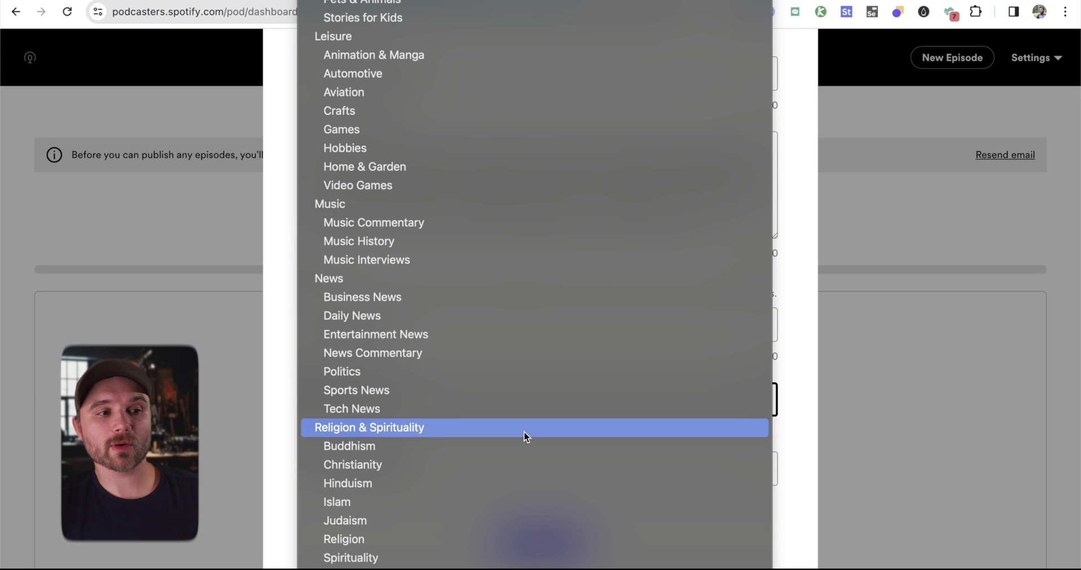
{"action": "scroll", "coordinate": [524, 436], "scroll_direction": "down", "scroll_amount": 4}
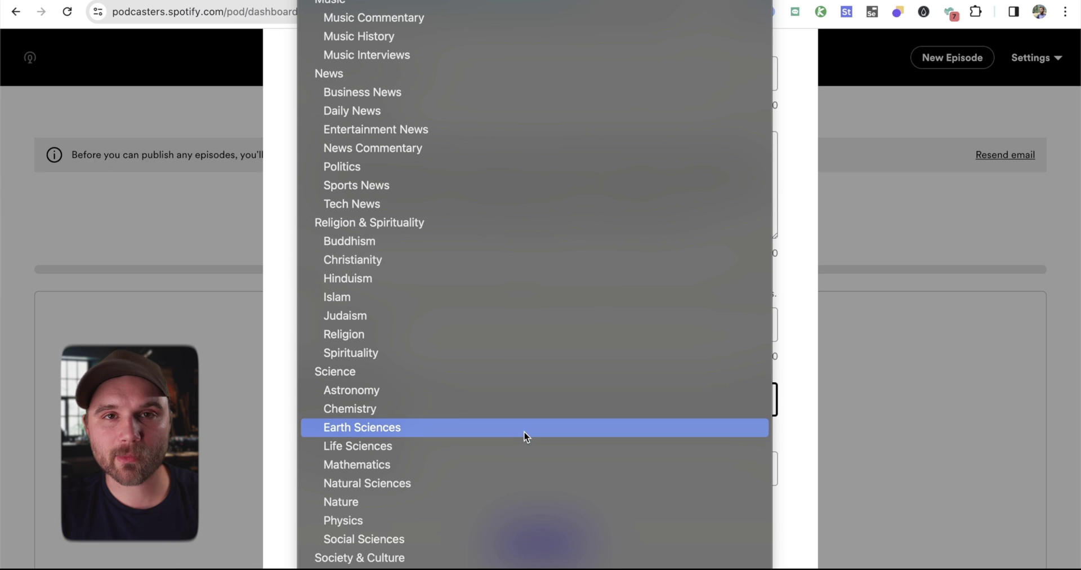
{"action": "scroll", "coordinate": [524, 430], "scroll_direction": "down", "scroll_amount": 2}
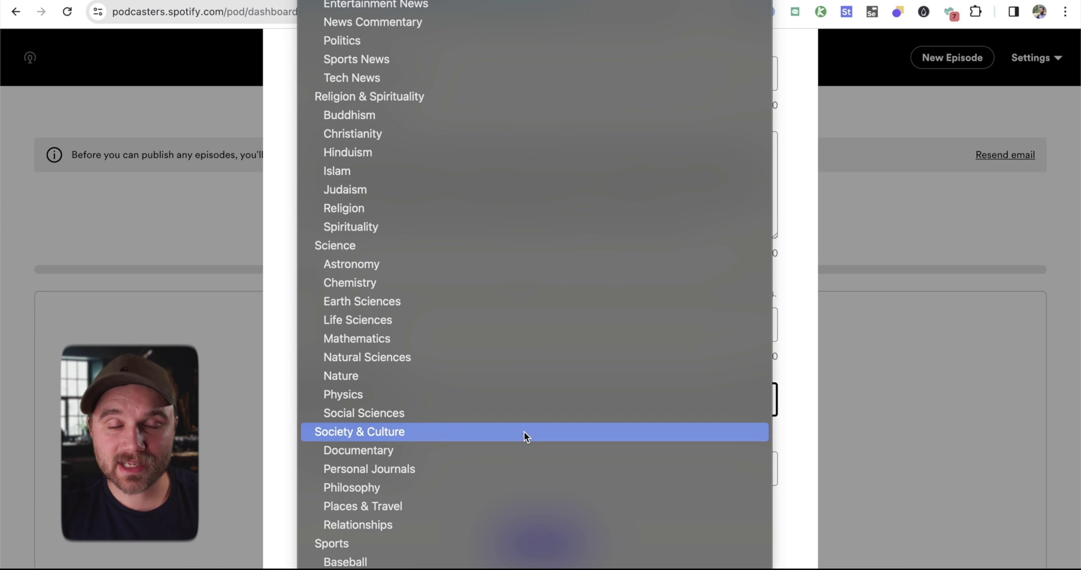
{"action": "scroll", "coordinate": [421, 210], "scroll_direction": "up", "scroll_amount": 15}
{"action": "scroll", "coordinate": [421, 209], "scroll_direction": "up", "scroll_amount": 3}
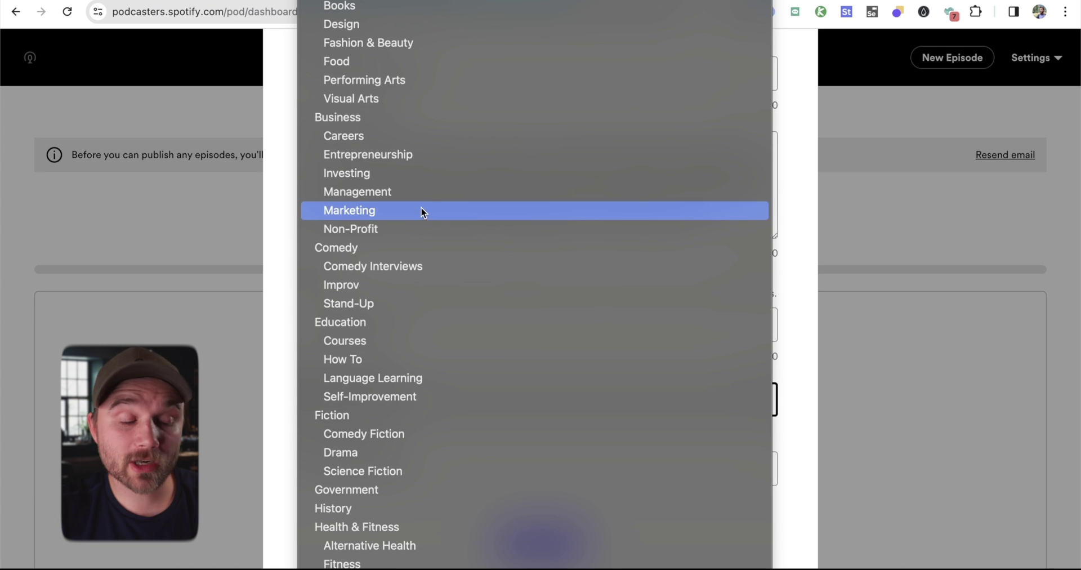
{"action": "left_click", "coordinate": [403, 156]}
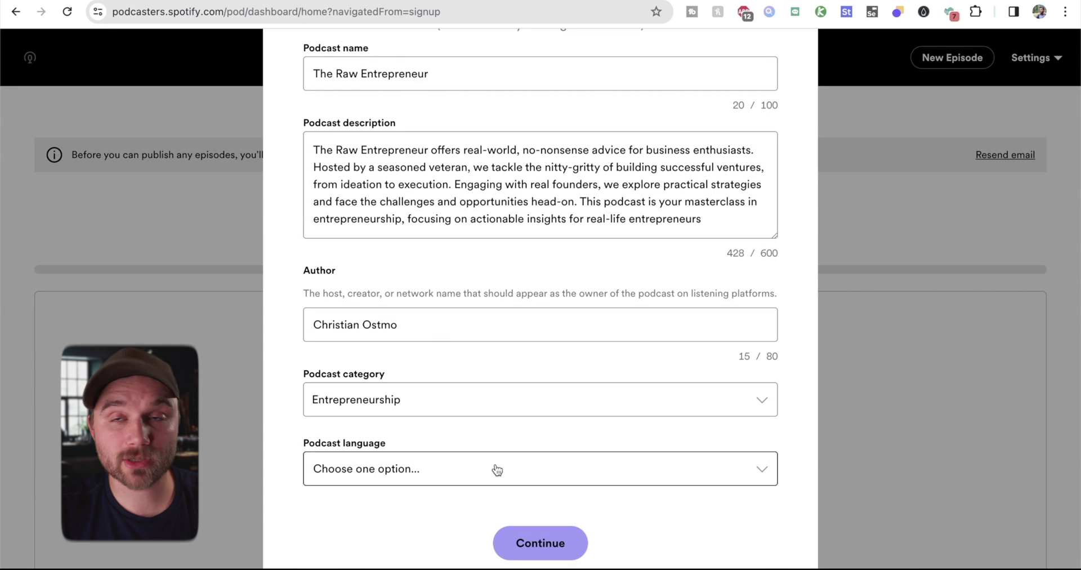
Set the podcast language to English (United States) and continue past the podcast details form.
{"action": "left_click", "coordinate": [497, 468]}
{"action": "scroll", "coordinate": [523, 505], "scroll_direction": "down", "scroll_amount": 15}
{"action": "scroll", "coordinate": [523, 505], "scroll_direction": "up", "scroll_amount": 5}
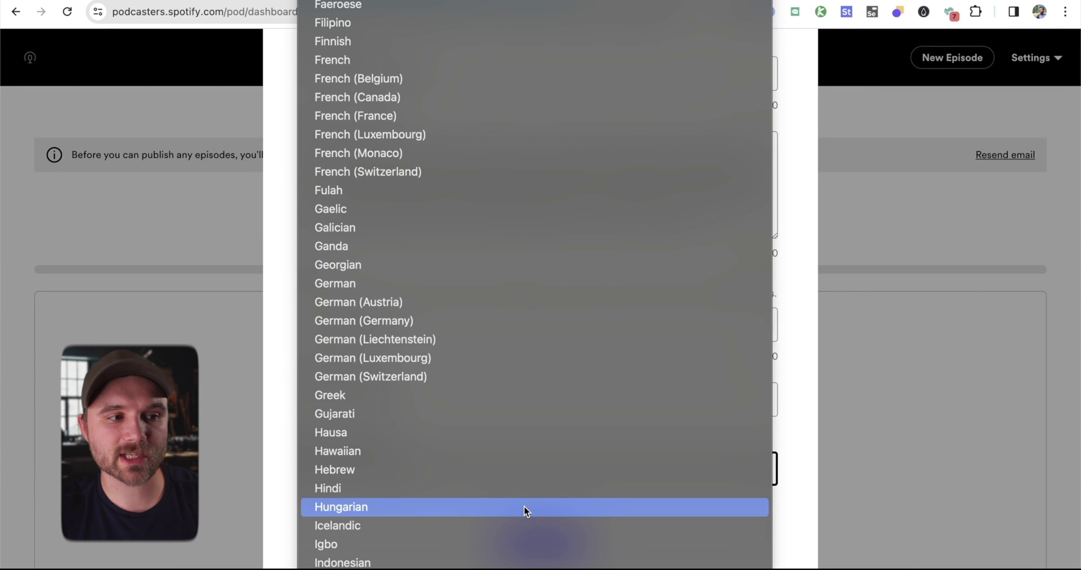
{"action": "scroll", "coordinate": [495, 379], "scroll_direction": "down", "scroll_amount": 20}
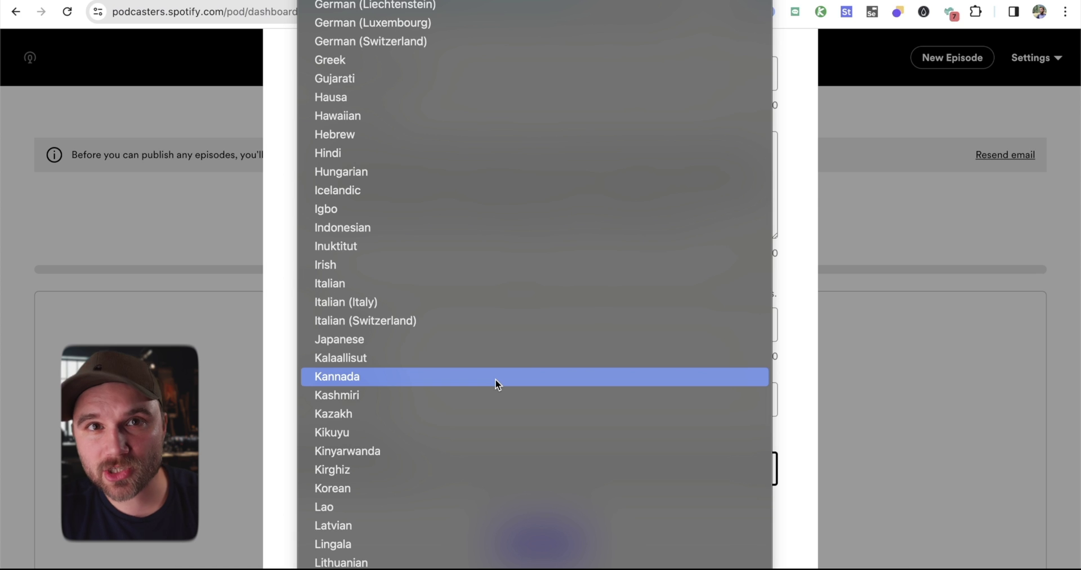
{"action": "scroll", "coordinate": [495, 379], "scroll_direction": "down", "scroll_amount": 5}
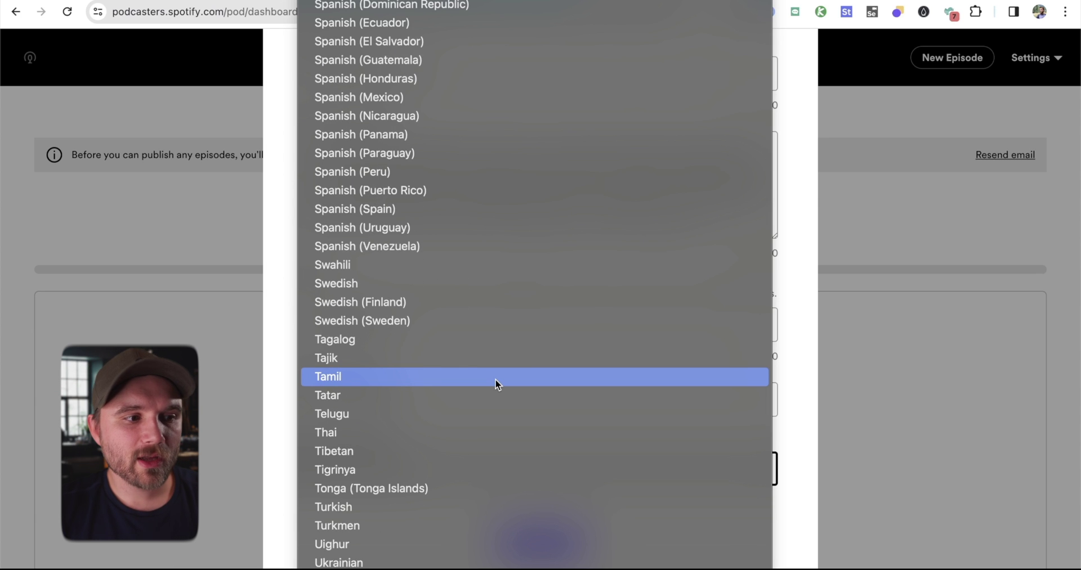
{"action": "scroll", "coordinate": [494, 378], "scroll_direction": "down", "scroll_amount": 2}
{"action": "scroll", "coordinate": [495, 378], "scroll_direction": "up", "scroll_amount": 5}
{"action": "scroll", "coordinate": [495, 378], "scroll_direction": "up", "scroll_amount": 15}
{"action": "left_click", "coordinate": [444, 285]}
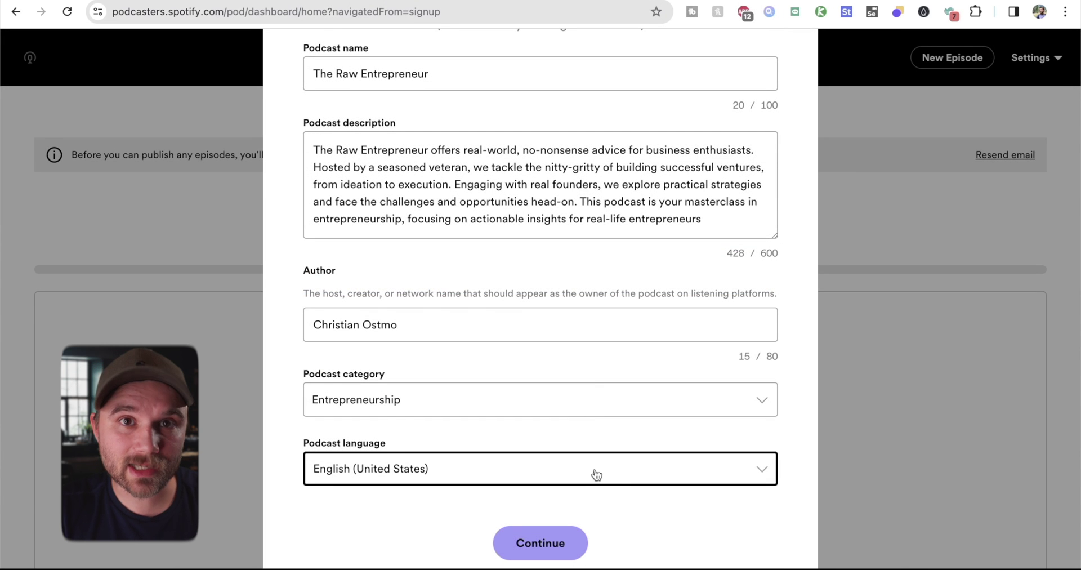
{"action": "left_click", "coordinate": [565, 542]}
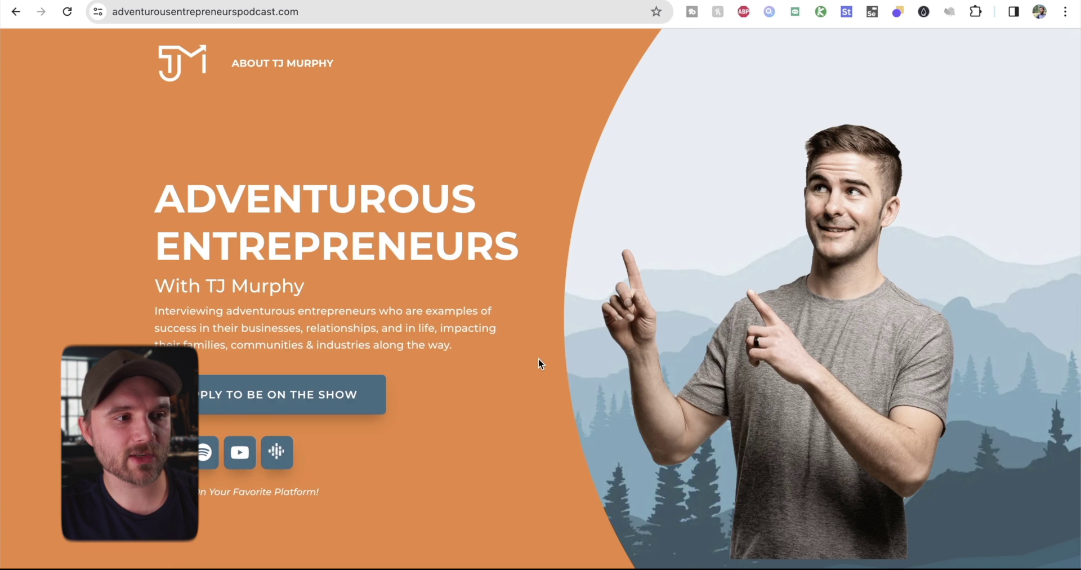
Look through the Adventurous Entrepreneurs podcast website, including its previous guests, and open the show's Spotify page.
{"action": "scroll", "coordinate": [316, 212], "scroll_direction": "down", "scroll_amount": 5}
{"action": "scroll", "coordinate": [319, 214], "scroll_direction": "down", "scroll_amount": 5}
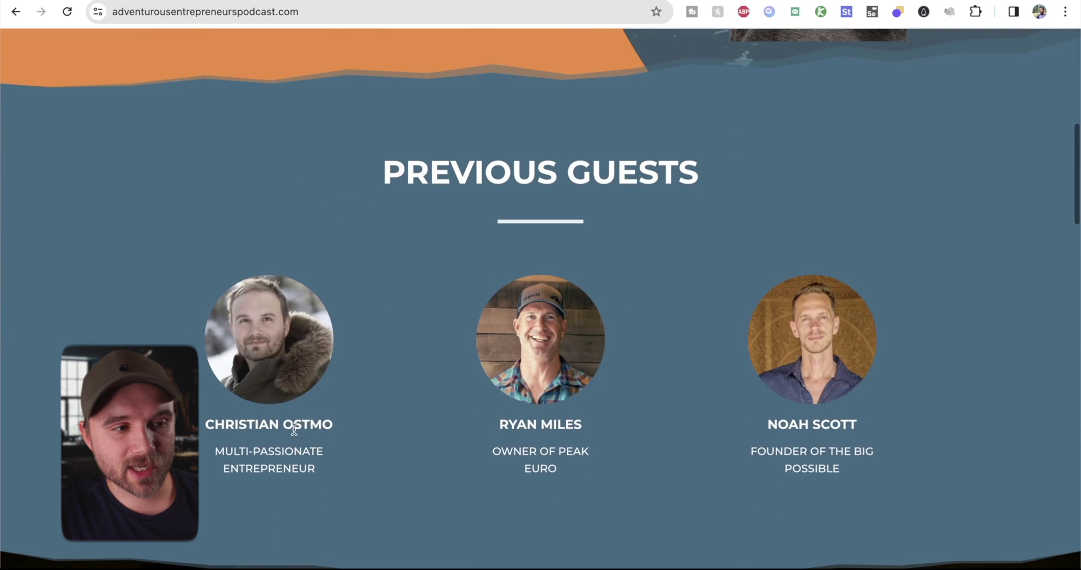
{"action": "triple_click", "coordinate": [294, 429]}
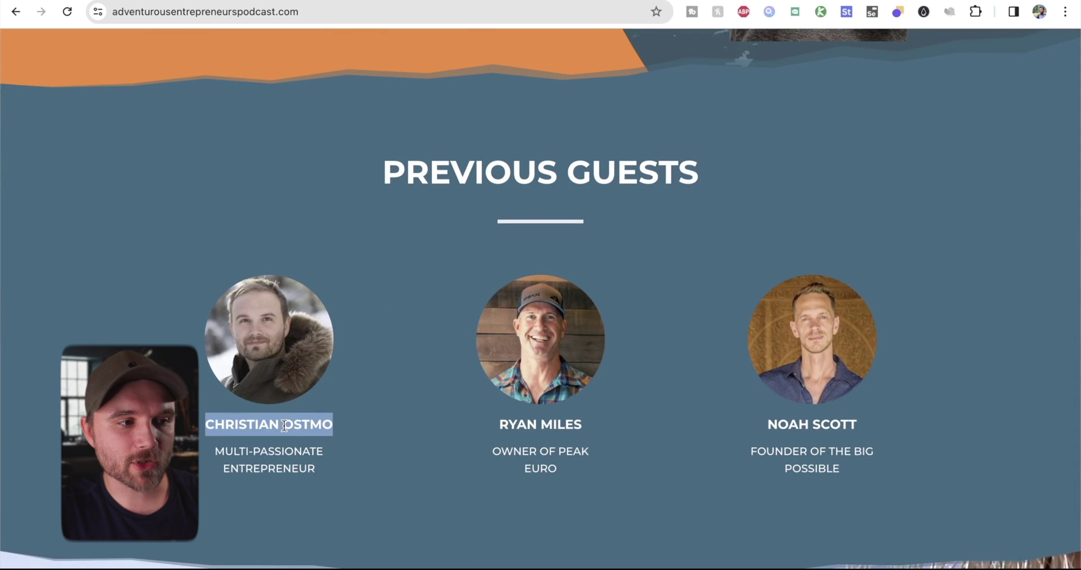
{"action": "scroll", "coordinate": [282, 422], "scroll_direction": "down", "scroll_amount": 3}
{"action": "left_click", "coordinate": [285, 429]}
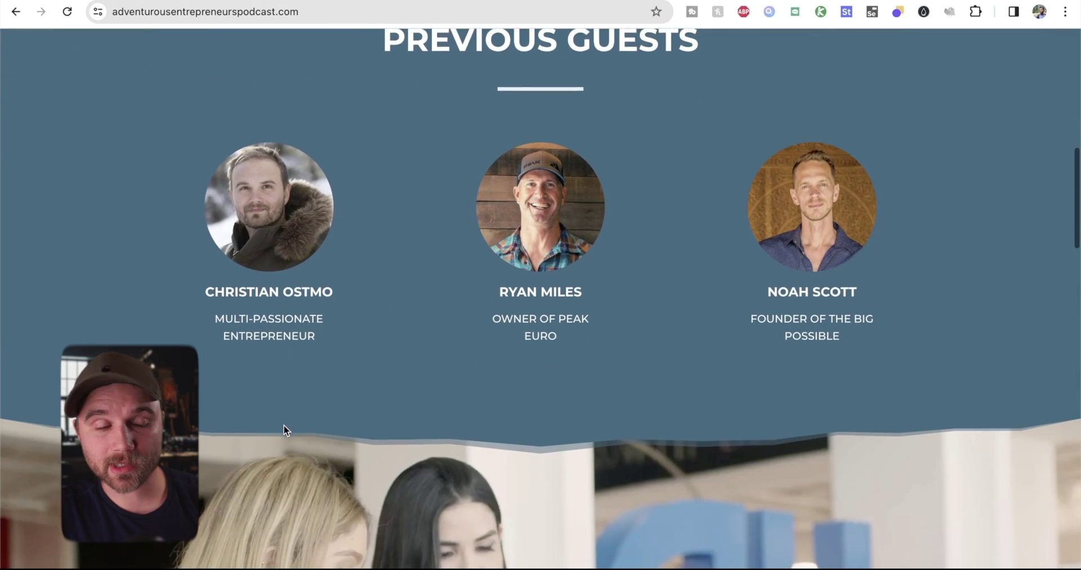
{"action": "scroll", "coordinate": [285, 428], "scroll_direction": "up", "scroll_amount": 8}
{"action": "left_click", "coordinate": [204, 223]}
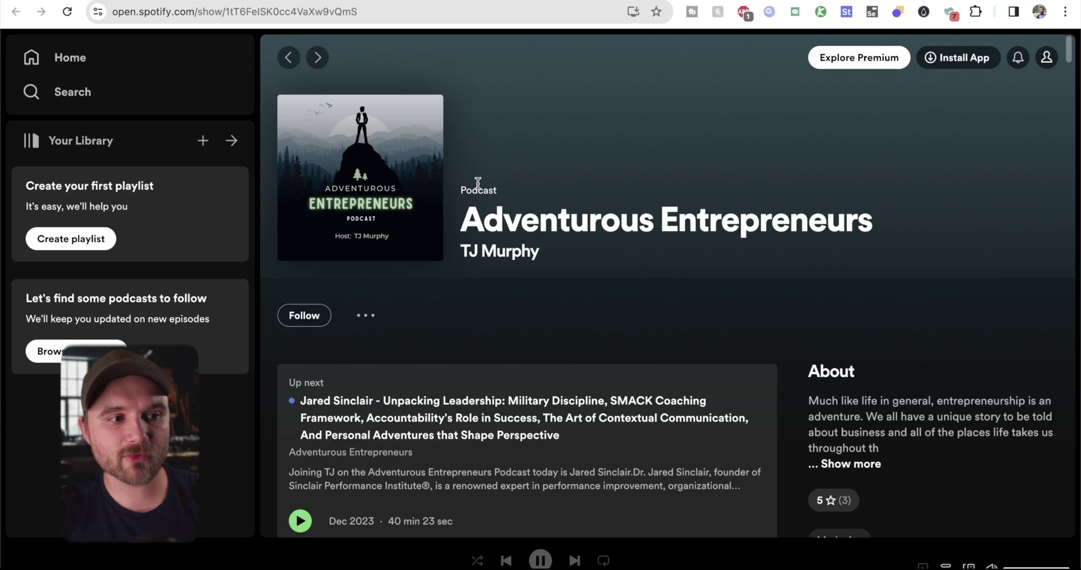
Examine the cover art, title and host name on the Adventurous Entrepreneurs show page in Spotify.
{"action": "left_click_drag", "start_coordinate": [605, 252], "coordinate": [459, 251]}
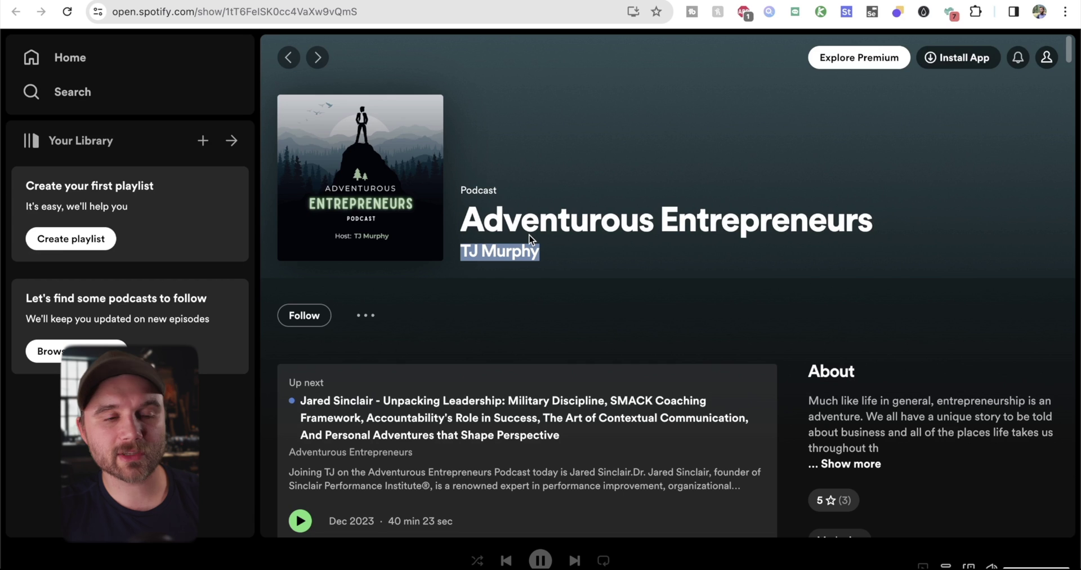
{"action": "left_click", "coordinate": [546, 168]}
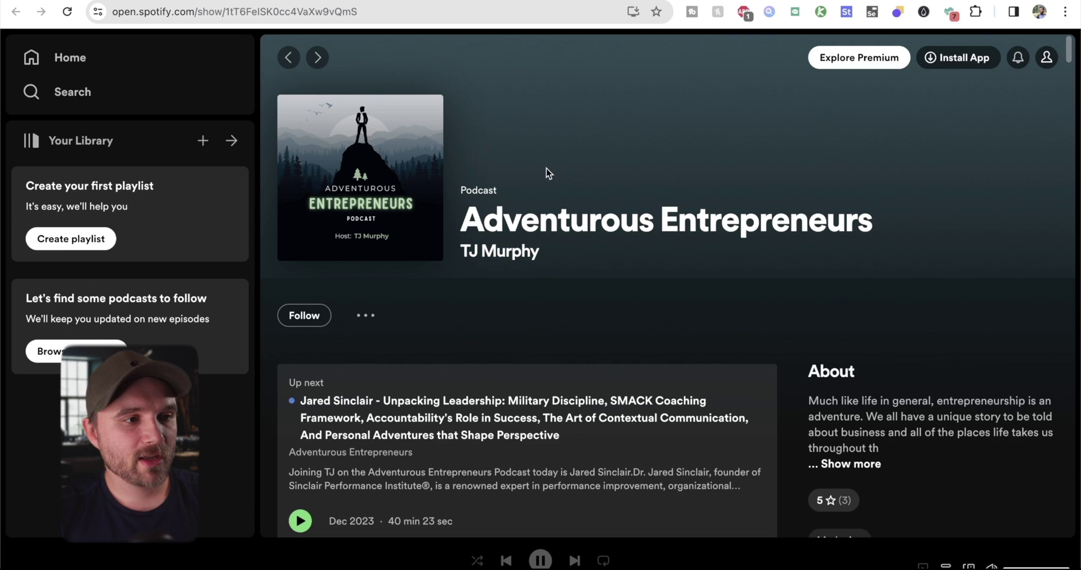
{"action": "scroll", "coordinate": [546, 168], "scroll_direction": "down", "scroll_amount": 1}
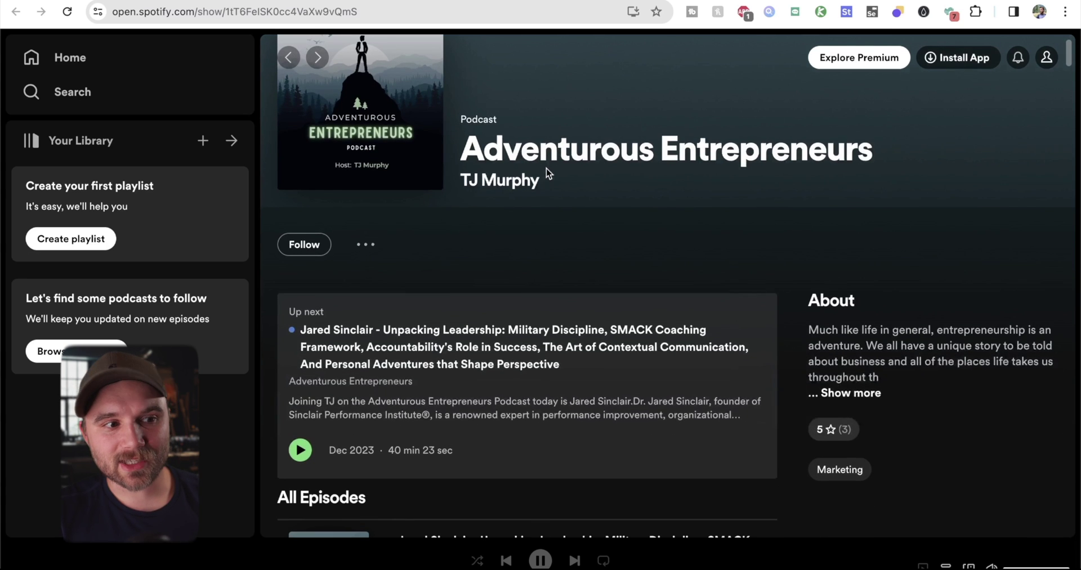
{"action": "scroll", "coordinate": [546, 167], "scroll_direction": "up", "scroll_amount": 1}
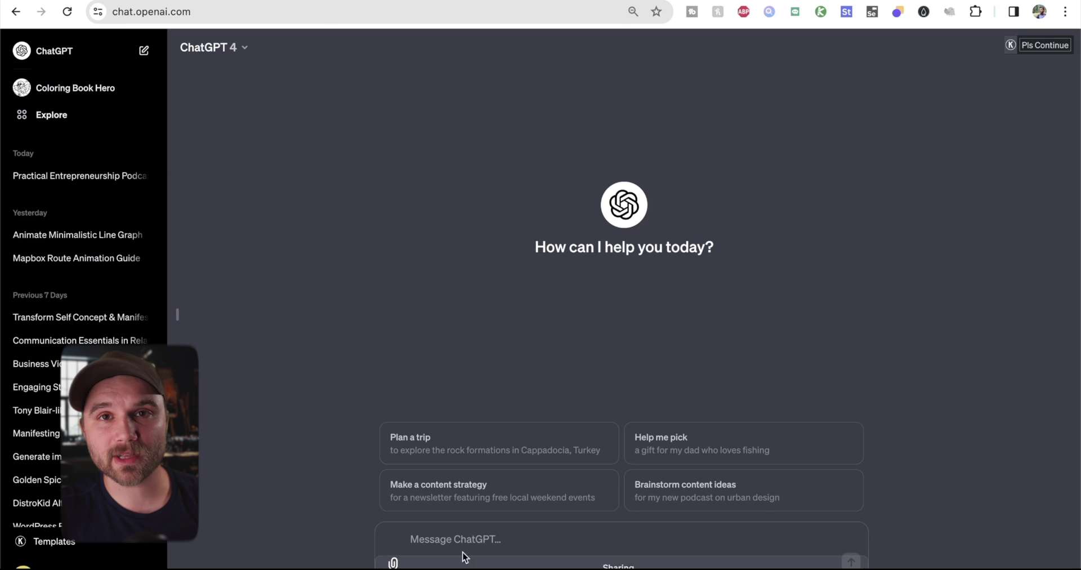
Ask ChatGPT in a new chat for minimal, geometric thumbnail ideas for The raw entrepreneur, a podcast about real world advice for real entrepreneurs.
{"action": "left_click", "coordinate": [458, 548]}
{"action": "type", "text": "Give me some ideas for a"}
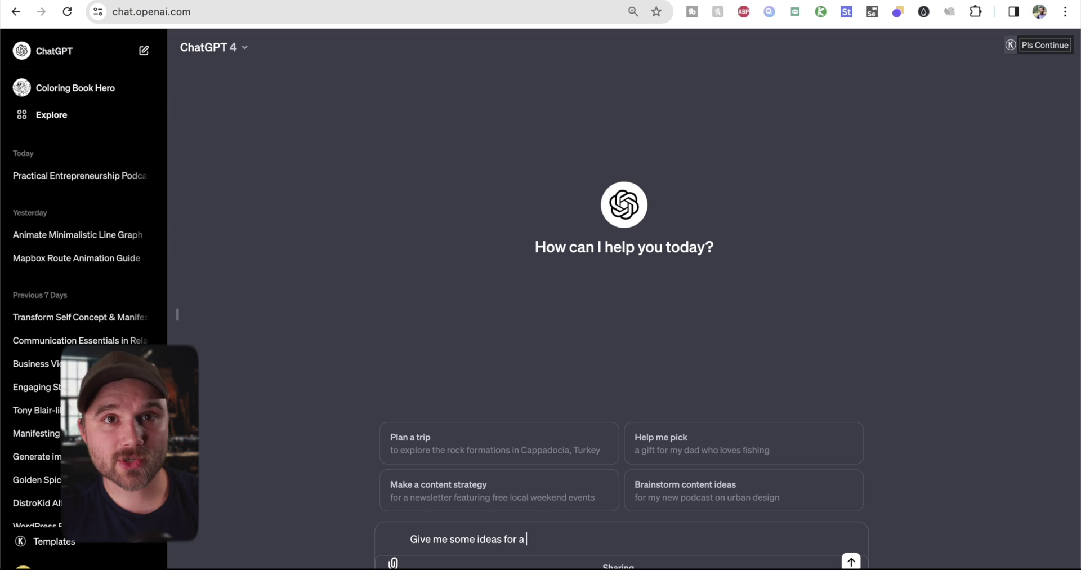
{"action": "type", "text": "podcast thumbnail. The podcast is called The raw "}
{"action": "type", "text": "entre"}
{"action": "key", "text": "BackSpace"}
{"action": "type", "text": "repreneur and it's about real world advice for real entrepreneurs. It should be minimal and geometri"}
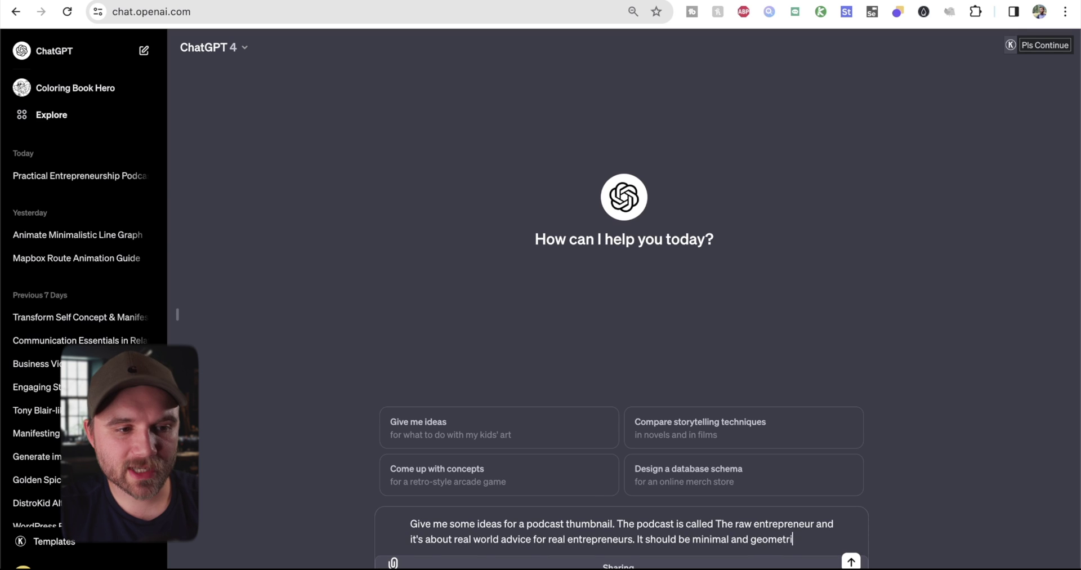
{"action": "type", "text": "c ideal"}
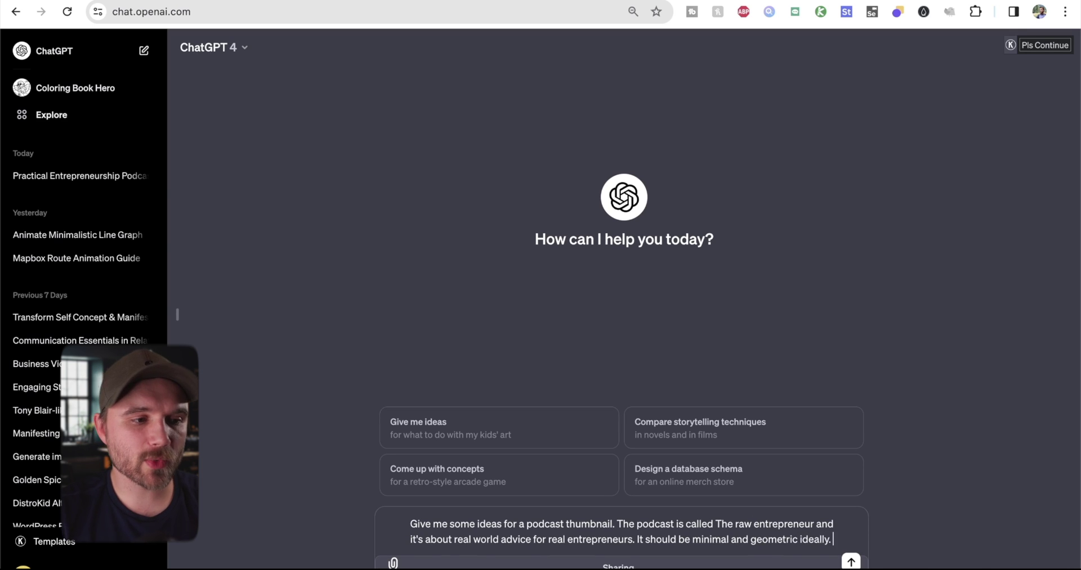
{"action": "type", "text": "ly."}
{"action": "key", "text": "Return"}
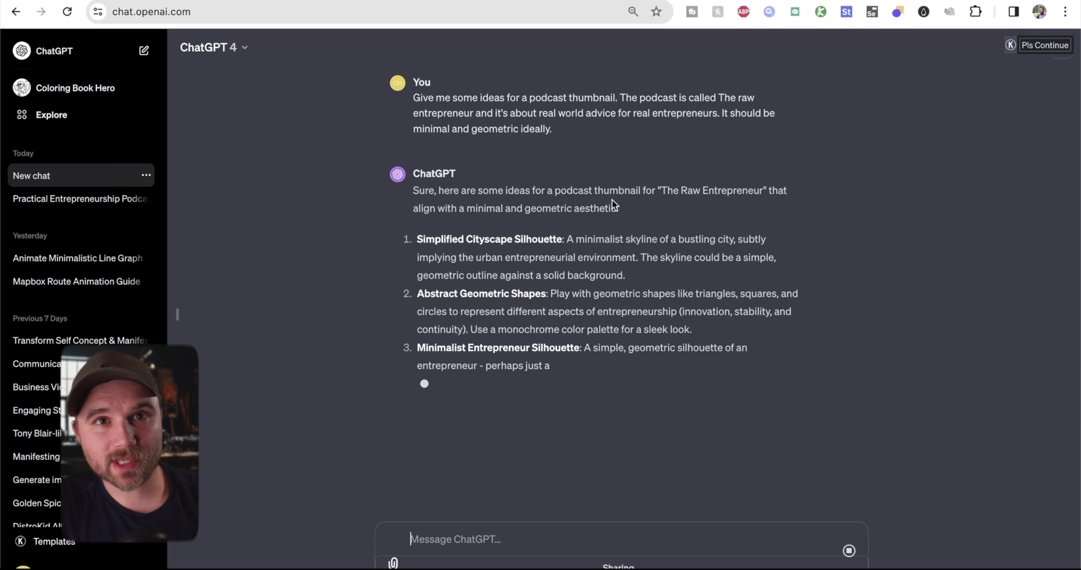
Ask ChatGPT to develop Abstract Geometric Shapes as a mountaineer conquering or about to conquer a mountain, in a minimalistic Scandinavian design.
{"action": "type", "text": "I like Abstract Geometric Shapes, but let's make it like"}
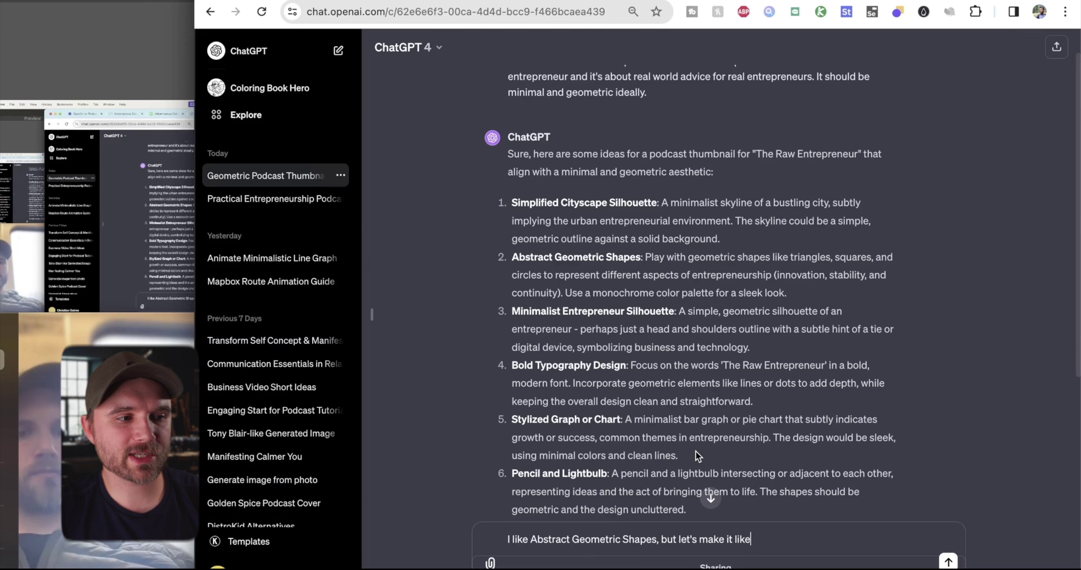
{"action": "type", "text": " a mo"}
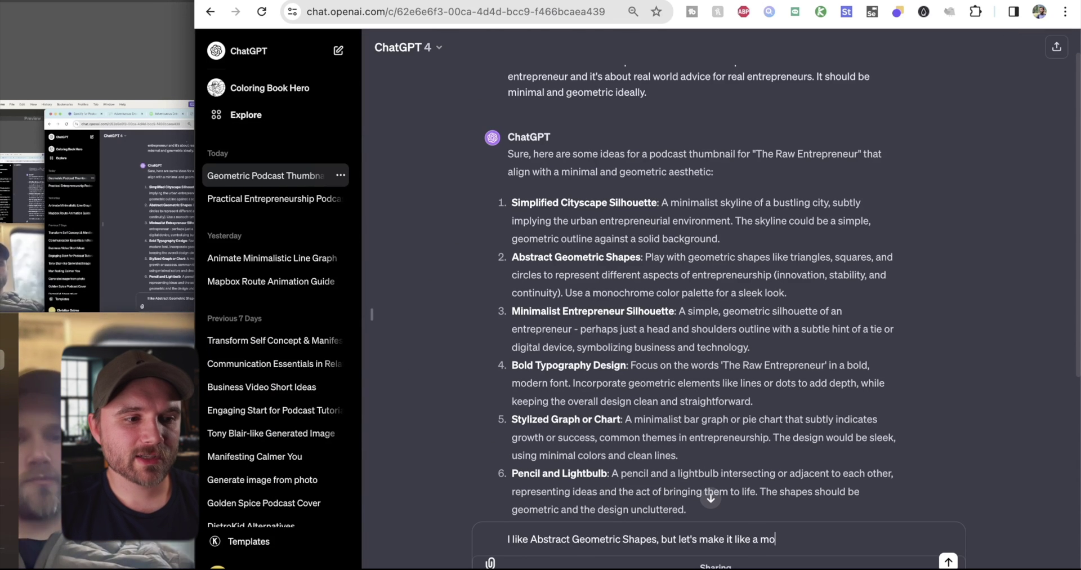
{"action": "type", "text": "untaineer"}
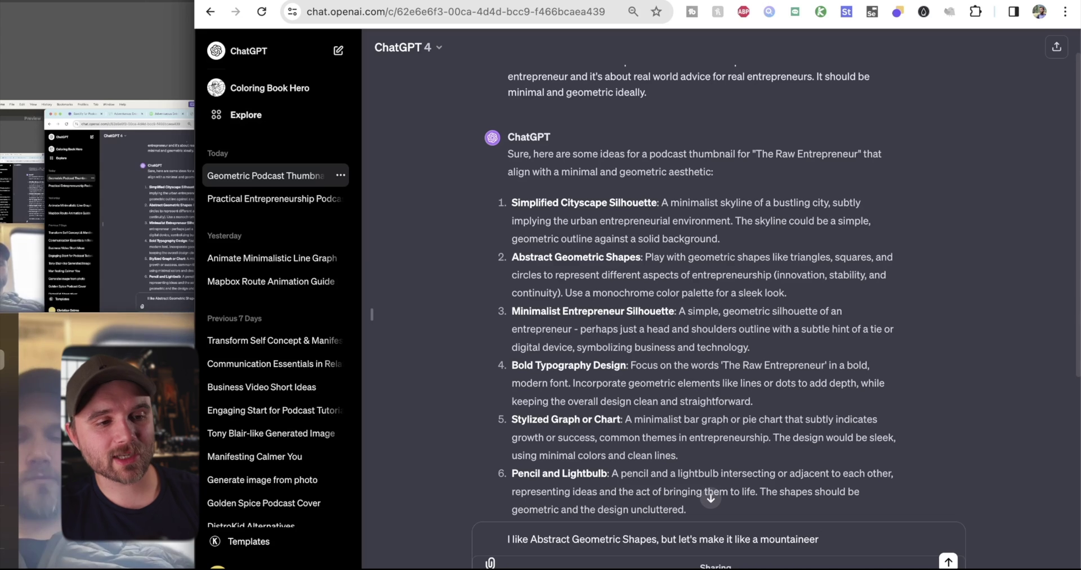
{"action": "type", "text": " conquering a"}
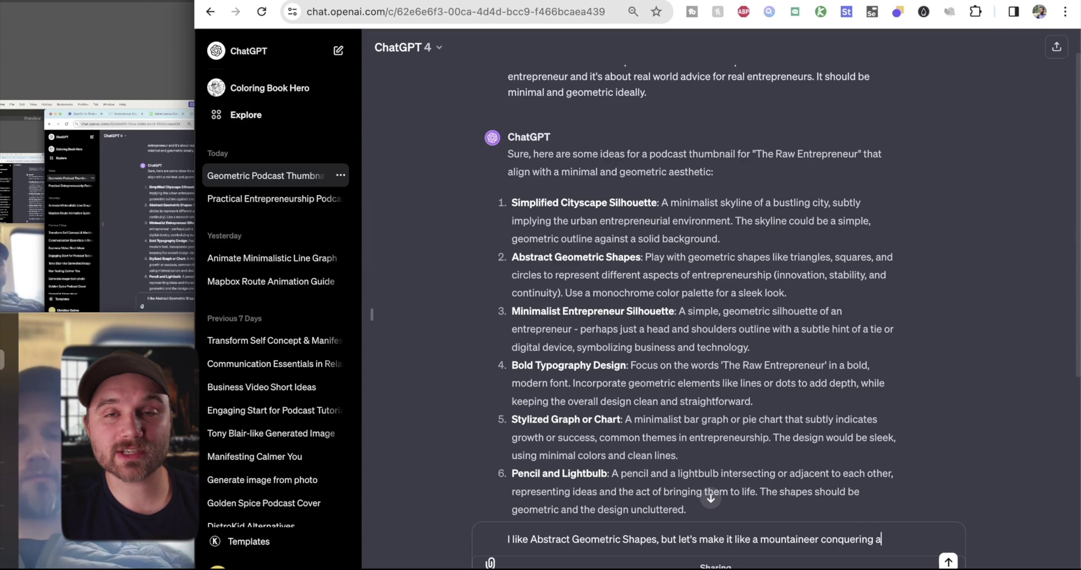
{"action": "type", "text": " mount or about "}
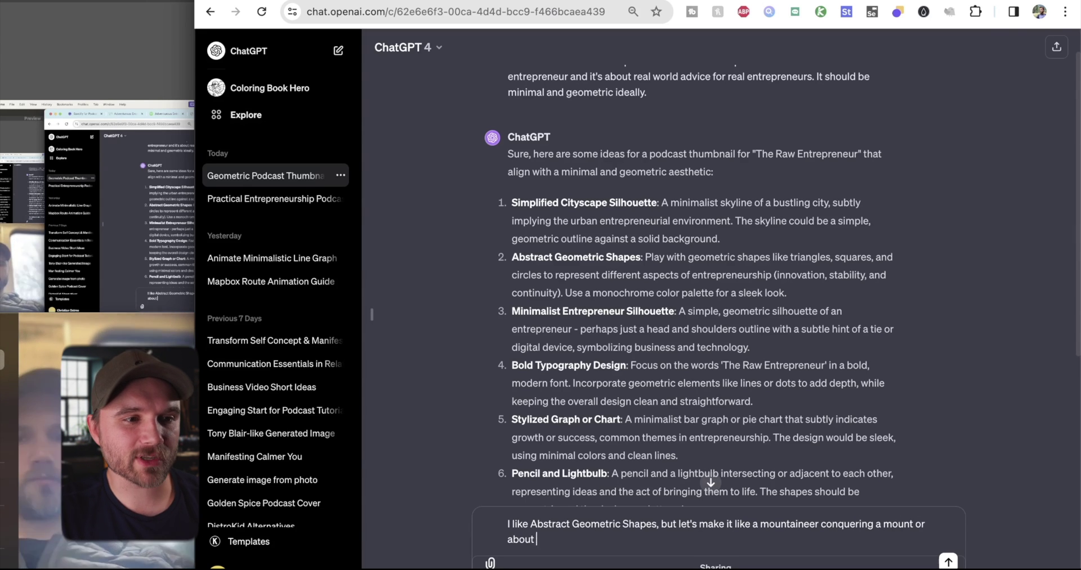
{"action": "type", "text": "to conquer"}
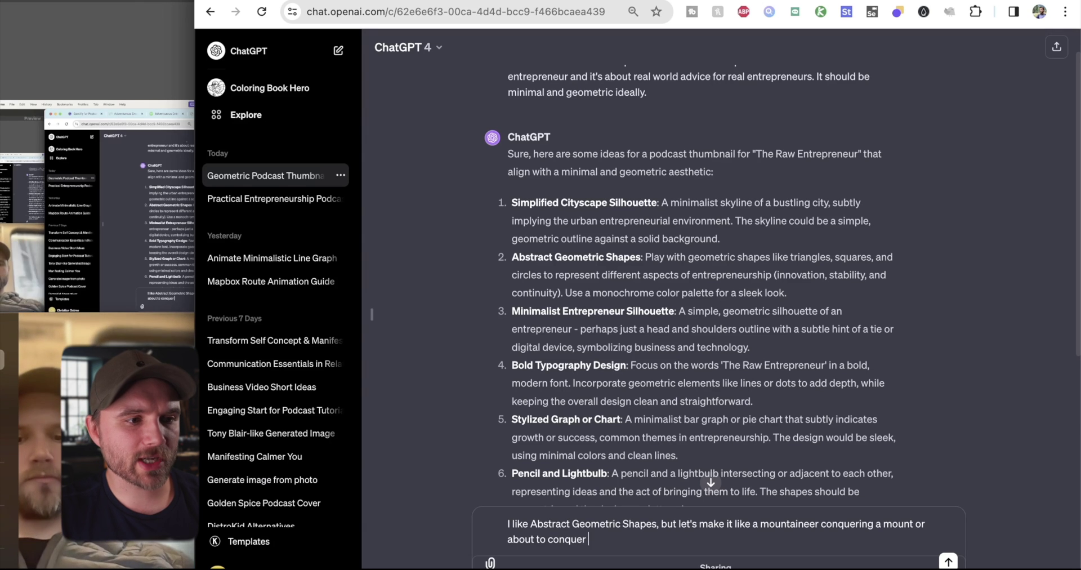
{"action": "type", "text": " a mountain"}
{"action": "type", "text": "."}
{"action": "key", "text": "BackSpace"}
{"action": "type", "text": "ain. Also mini"}
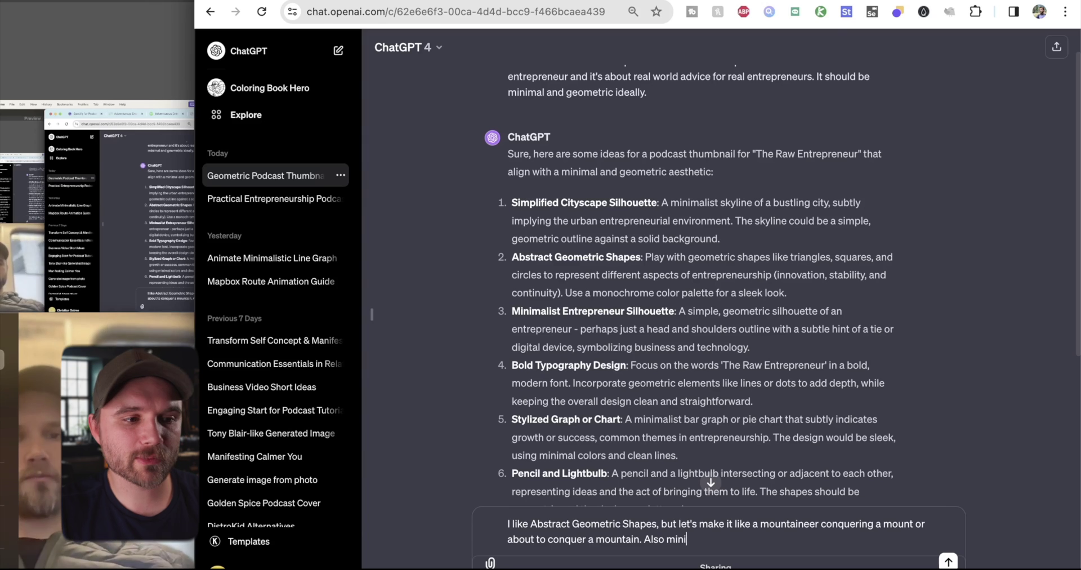
{"action": "type", "text": "malistic and "}
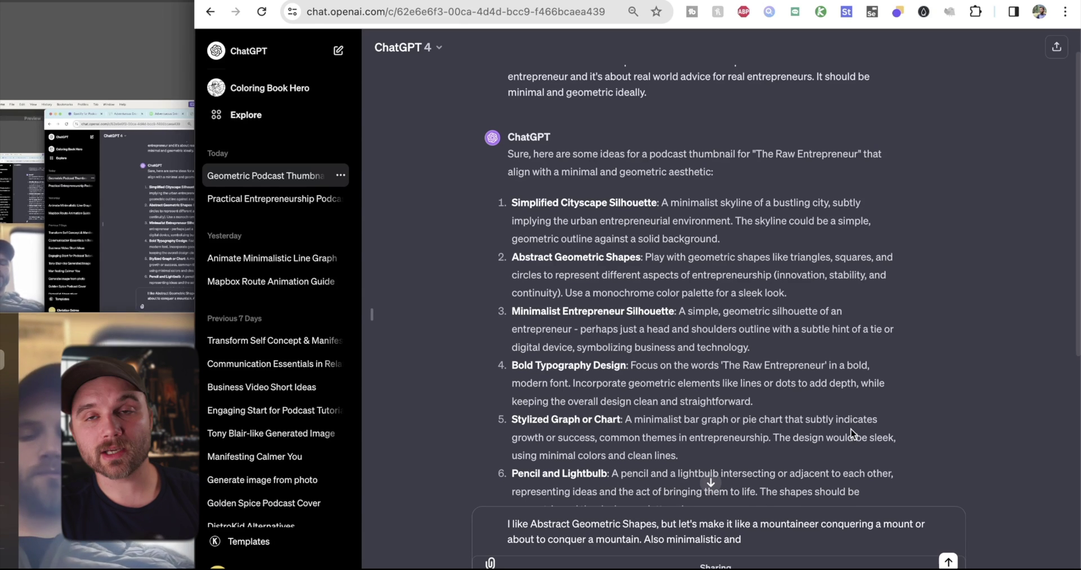
{"action": "type", "text": "scandina"}
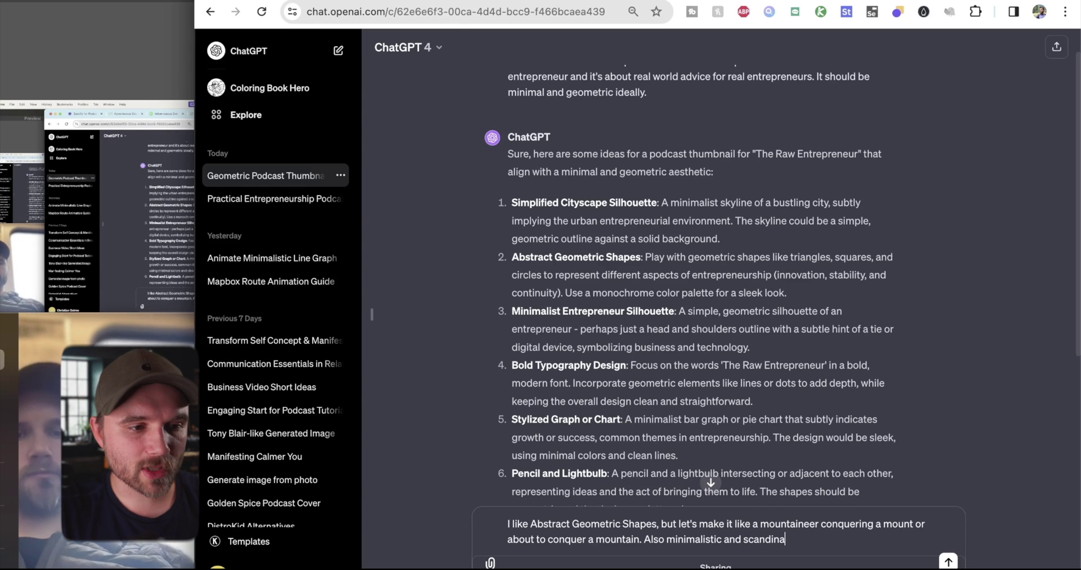
{"action": "type", "text": "vcian design"}
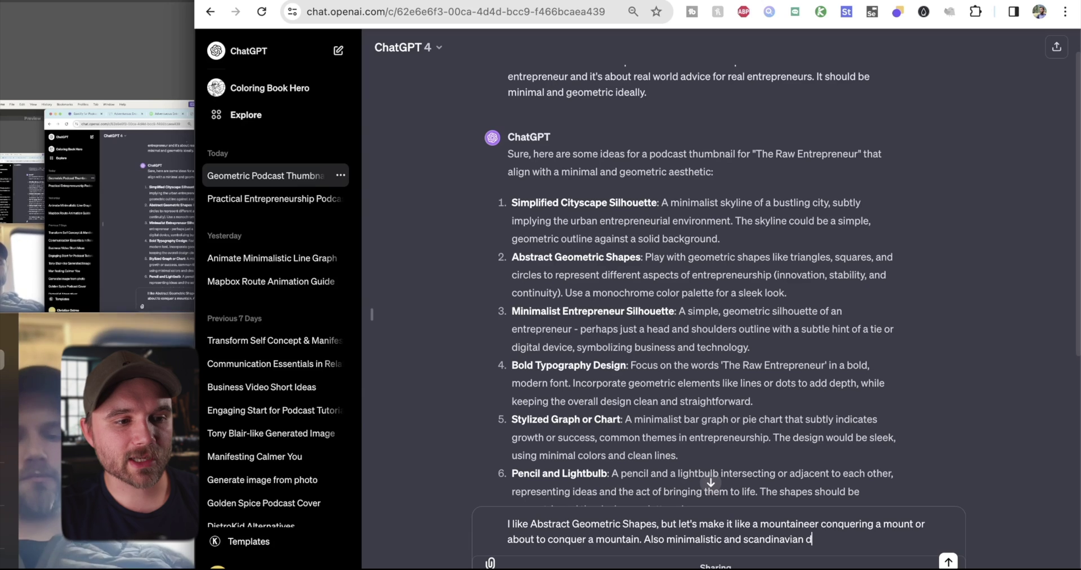
{"action": "key", "text": "Return"}
{"action": "scroll", "coordinate": [835, 350], "scroll_direction": "down", "scroll_amount": 2}
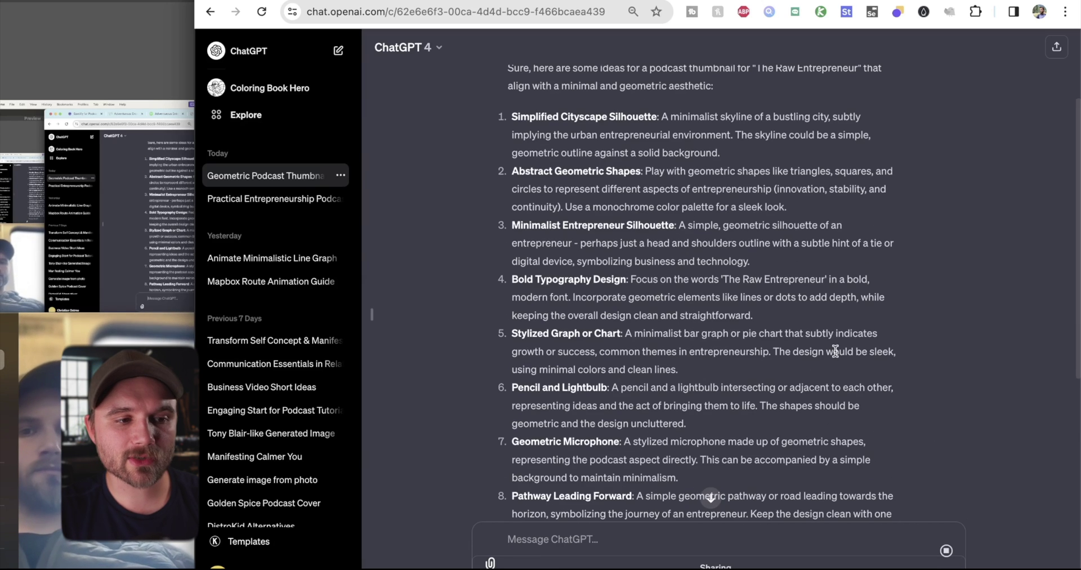
{"action": "scroll", "coordinate": [836, 350], "scroll_direction": "down", "scroll_amount": 5}
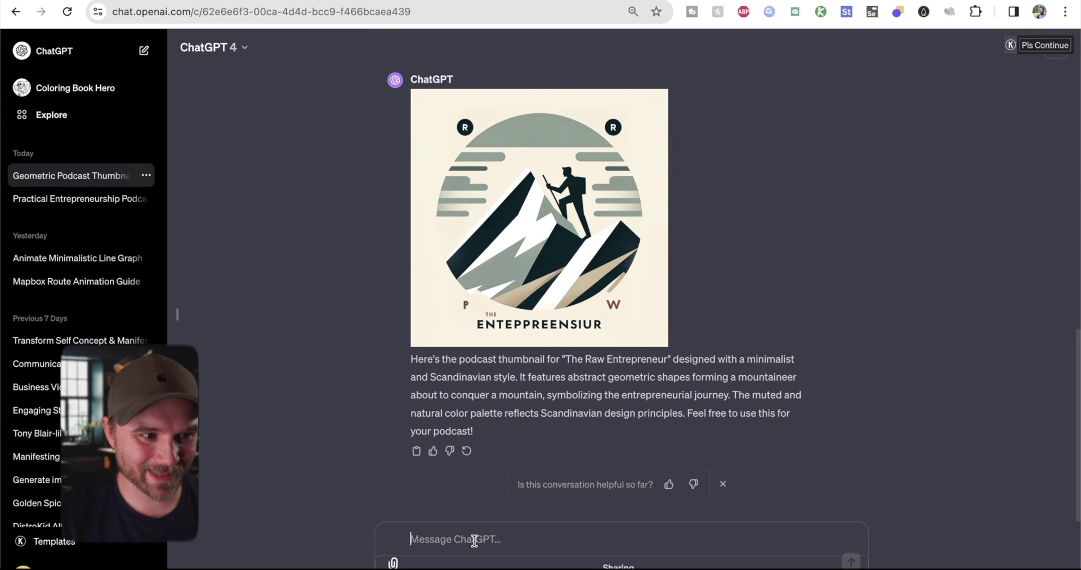
Tell ChatGPT the thumbnail should be a bit more bold and ask for a stable diffusion prompt rather than the actual image.
{"action": "type", "text": "can you give"}
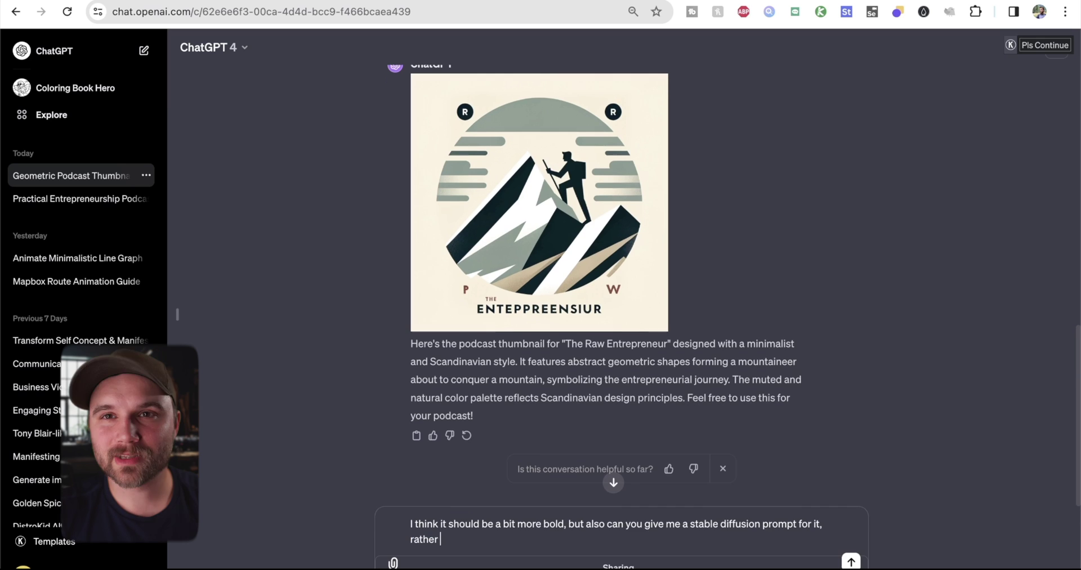
{"action": "type", "text": "than "}
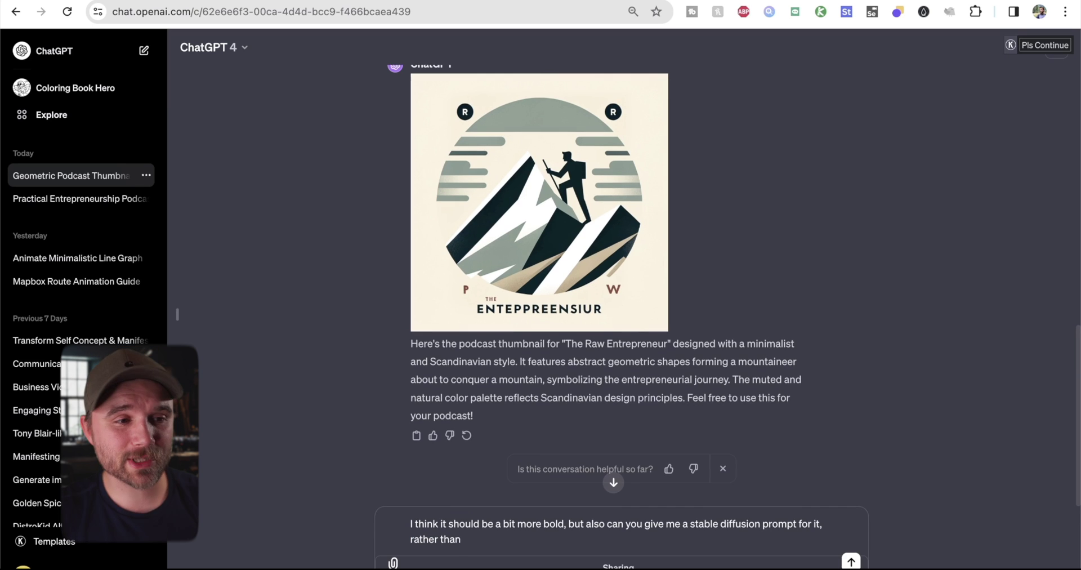
{"action": "type", "text": "the actual image"}
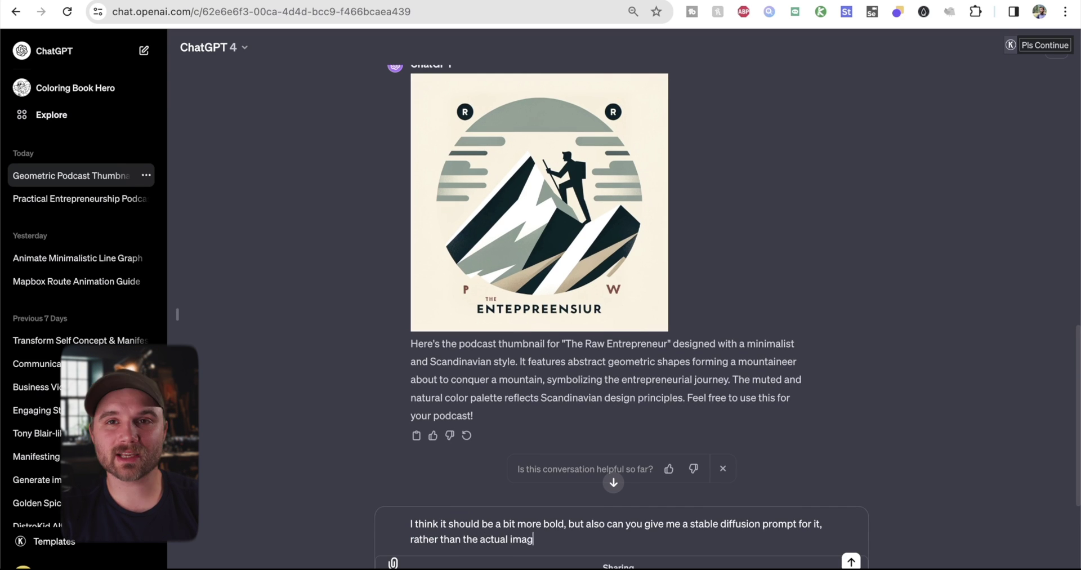
{"action": "key", "text": "Return"}
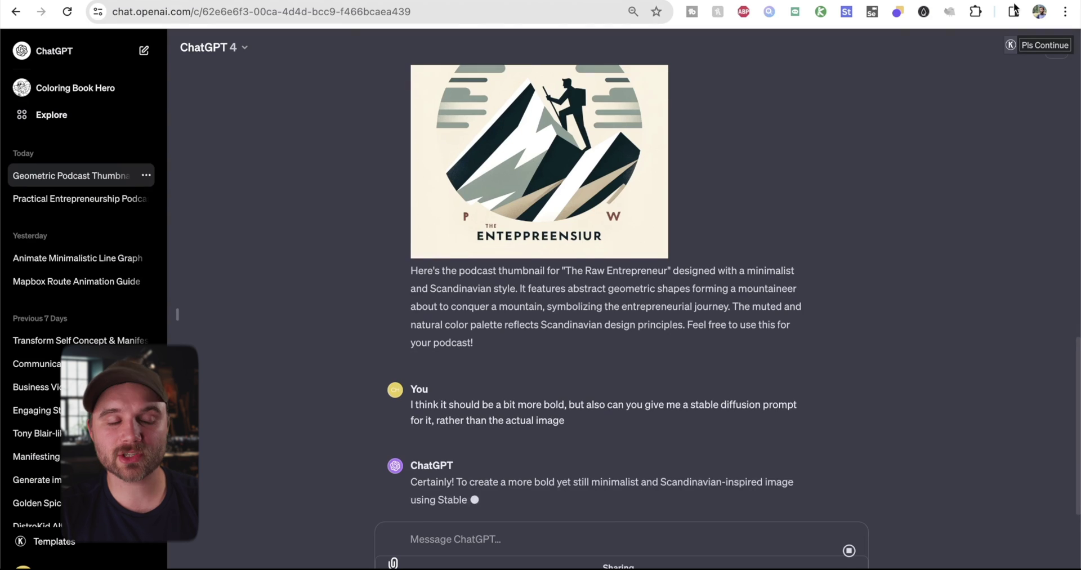
Open lilassistance.com in a new browser tab, go to its dashboard and open the AI Images generator.
{"action": "key", "text": "ctrl+t"}
{"action": "type", "text": "lil"}
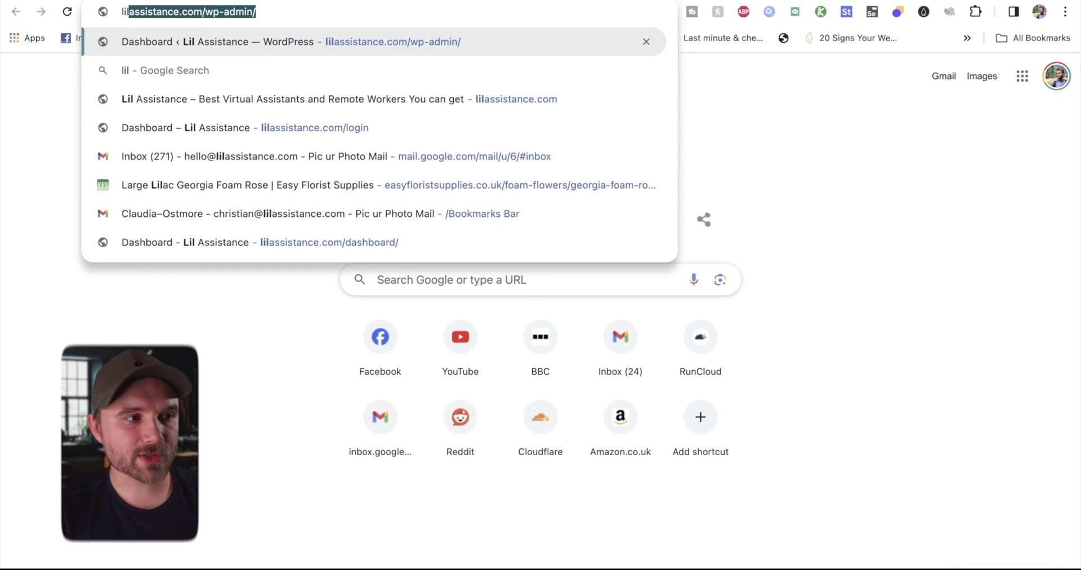
{"action": "type", "text": "assistance.com"}
{"action": "key", "text": "Return"}
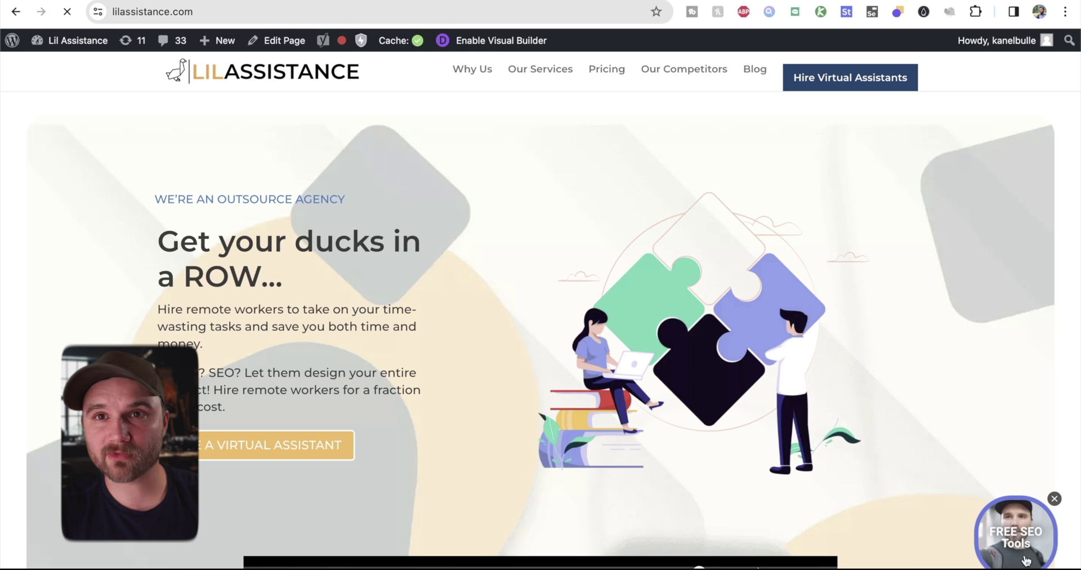
{"action": "left_click", "coordinate": [424, 12]}
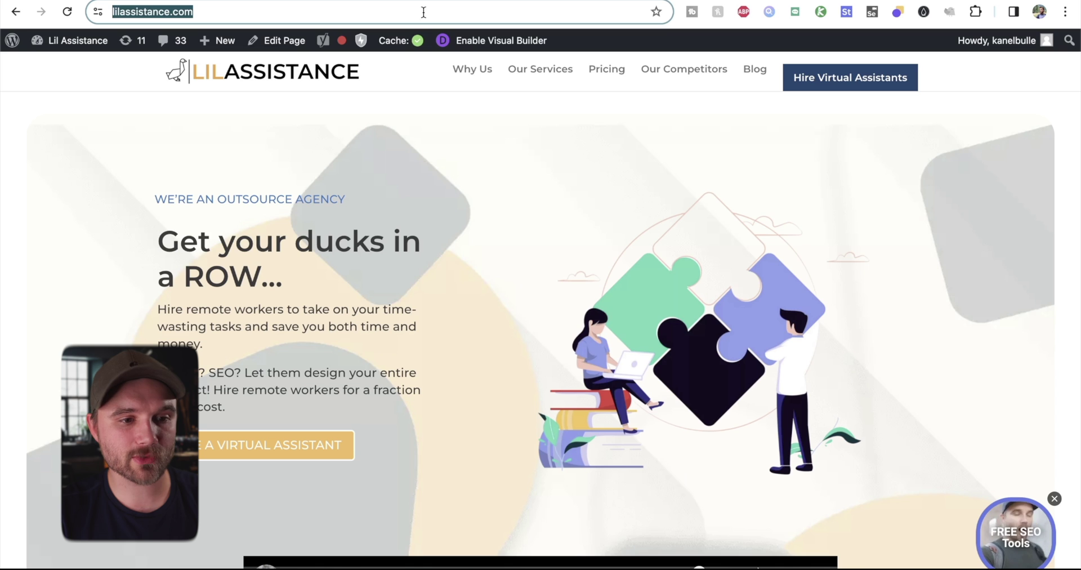
{"action": "key", "text": "End"}
{"action": "type", "text": "da"}
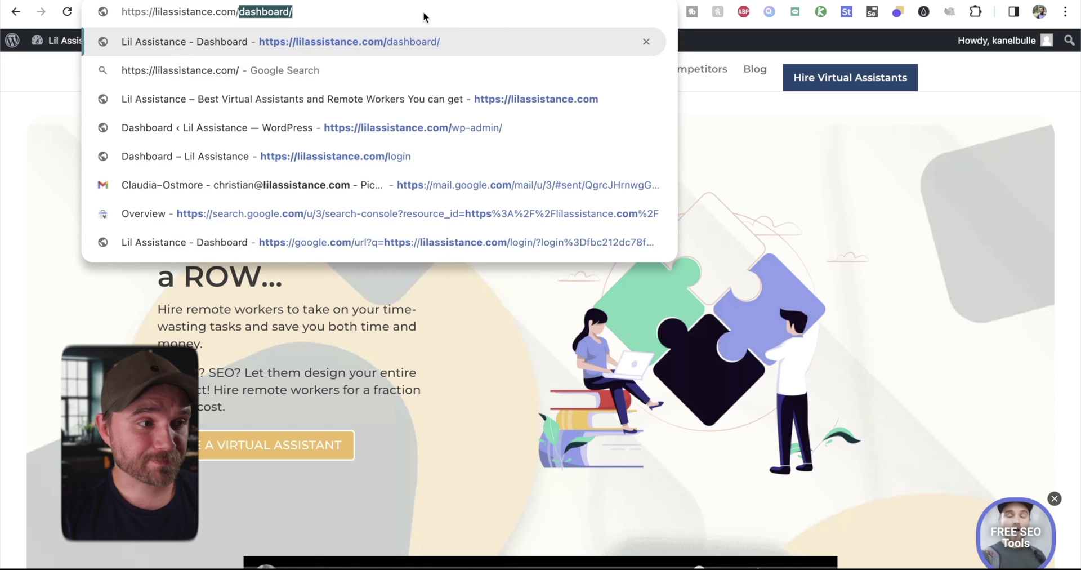
{"action": "type", "text": "sh"}
{"action": "key", "text": "Return"}
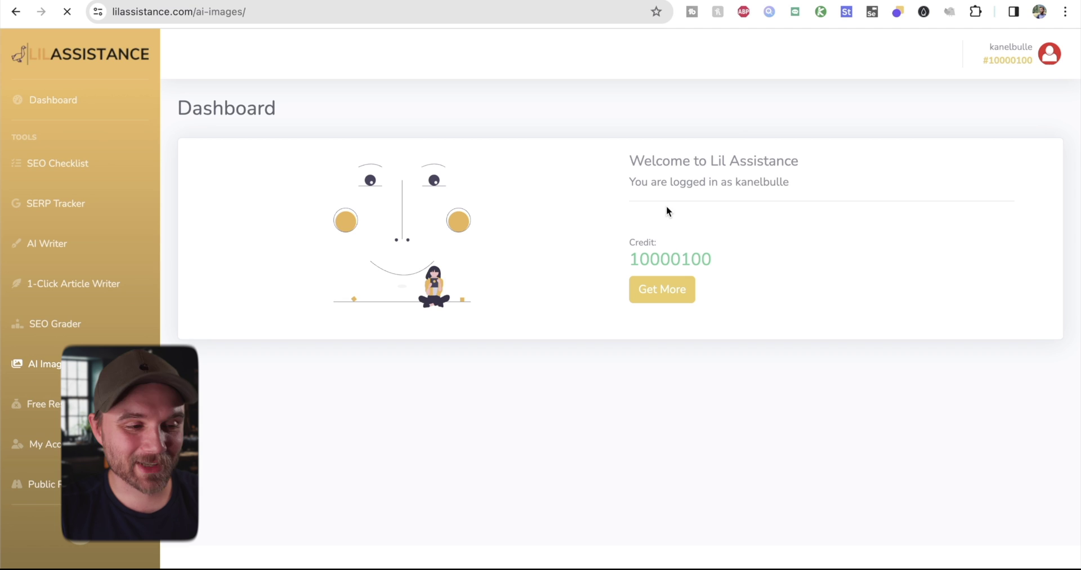
{"action": "left_click", "coordinate": [618, 235]}
Copy the full quoted Stable Diffusion prompt from ChatGPT into the prompt of the Lil Assistance AI Image Generator.
{"action": "key", "text": "ctrl+Tab"}
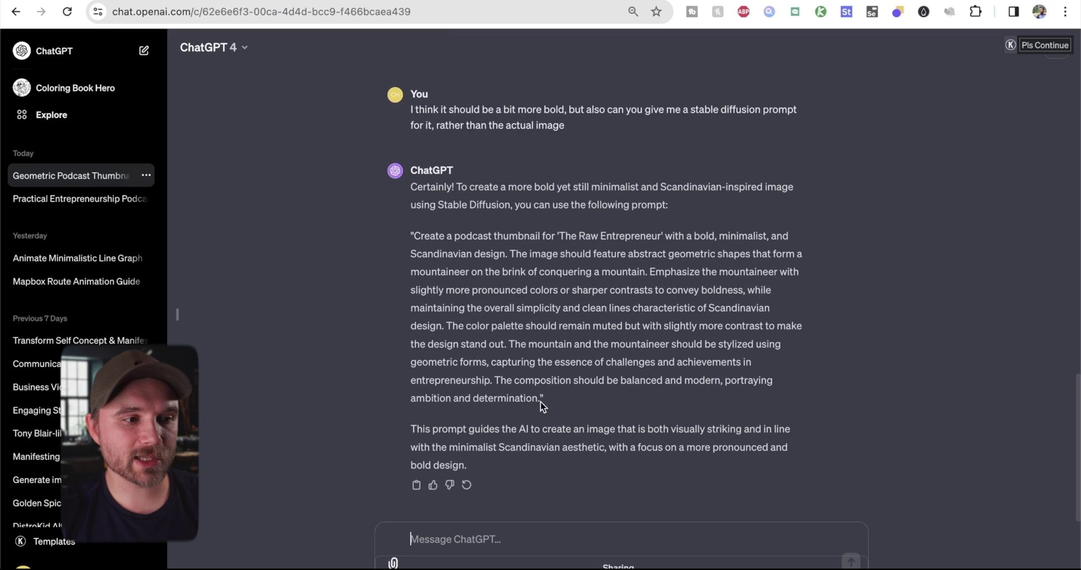
{"action": "left_click_drag", "start_coordinate": [543, 403], "coordinate": [420, 242]}
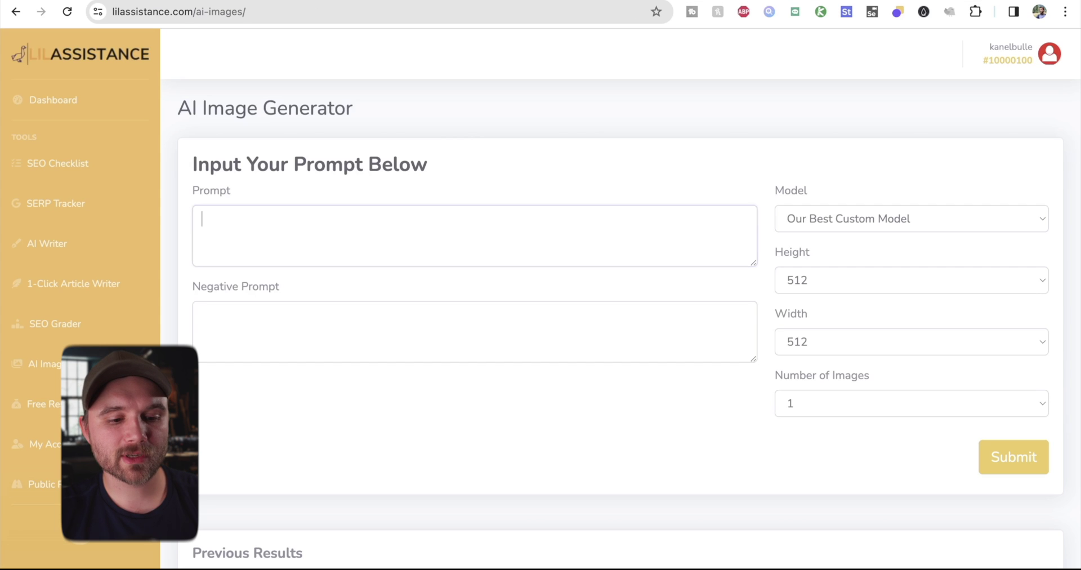
{"action": "left_click", "coordinate": [439, 236]}
{"action": "type", "text": "Create a podcast thumbnail for 'The Raw Entrepreneur' with a bold, minimalist, and Scandinavian design. The image should feature abstract geometric shapes that form a mountaineer on the brink of conquering a mountain. Emphasize the mountaineer with slightly more pronounced colors or sharper contrasts to convey boldness, while maintaining the overall simplicity and clean lines characteristic of Scandinavian design. The color palette should remain muted but with slightly more contrast to make the design stand out. The mountain and the mountaineer should be stylized using geometric forms, capturing the essence of challenges and achievements in entrepreneurship. The composition should be balanced and modern, portraying ambition and determination."}
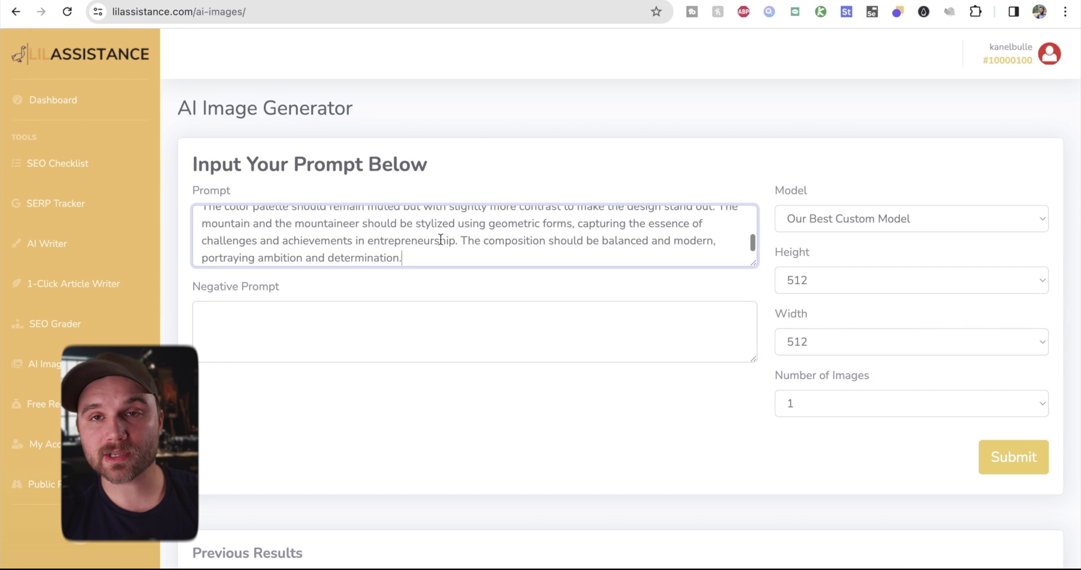
Set the image height and width to 960 and the number of images to 4, and generate the images.
{"action": "left_click", "coordinate": [835, 284]}
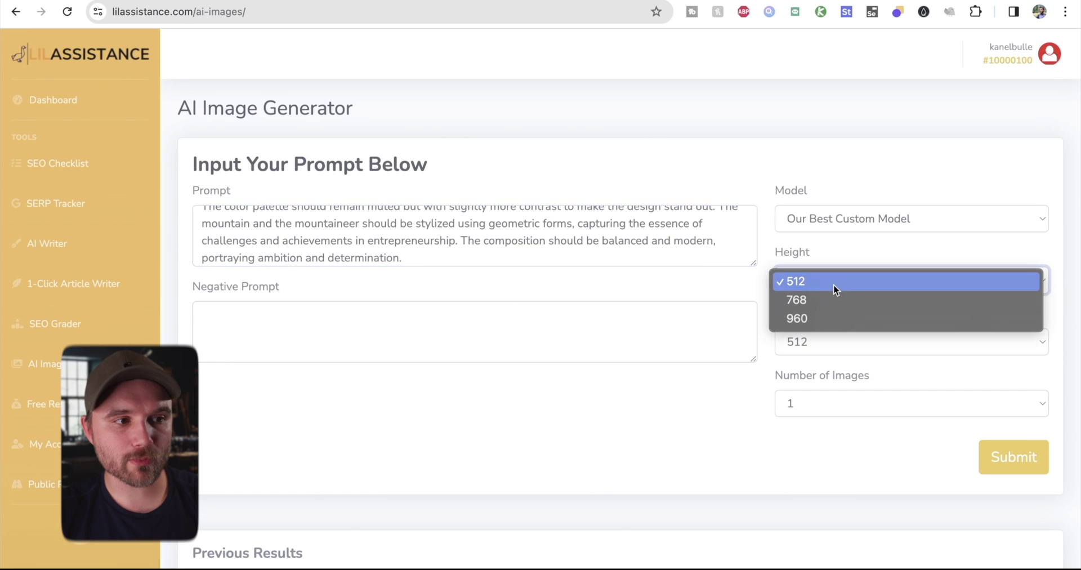
{"action": "left_click", "coordinate": [825, 319]}
{"action": "left_click", "coordinate": [817, 340]}
{"action": "left_click", "coordinate": [816, 379]}
{"action": "left_click", "coordinate": [833, 403]}
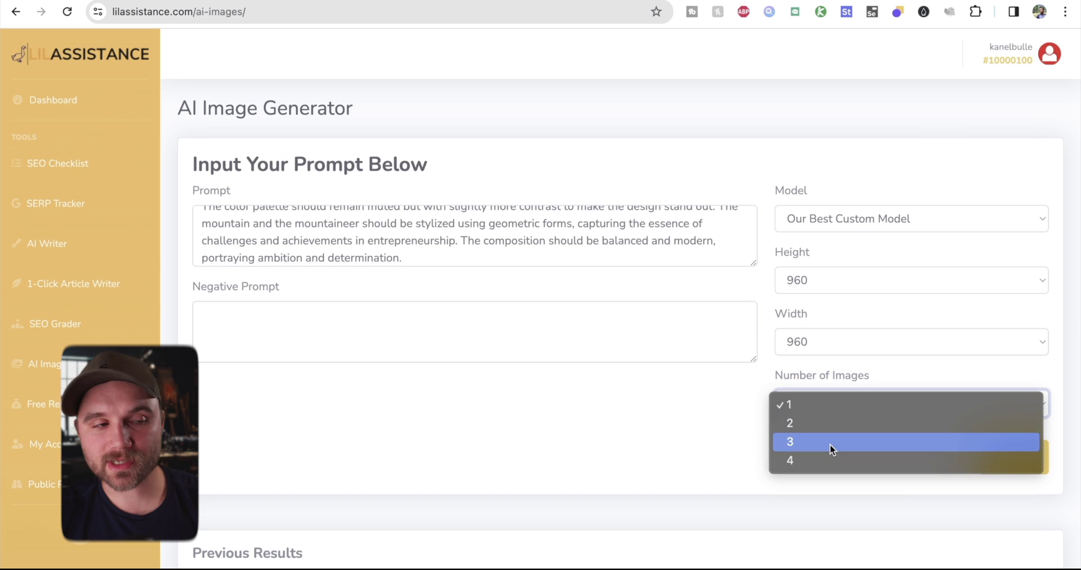
{"action": "left_click", "coordinate": [828, 459]}
{"action": "left_click", "coordinate": [1008, 459]}
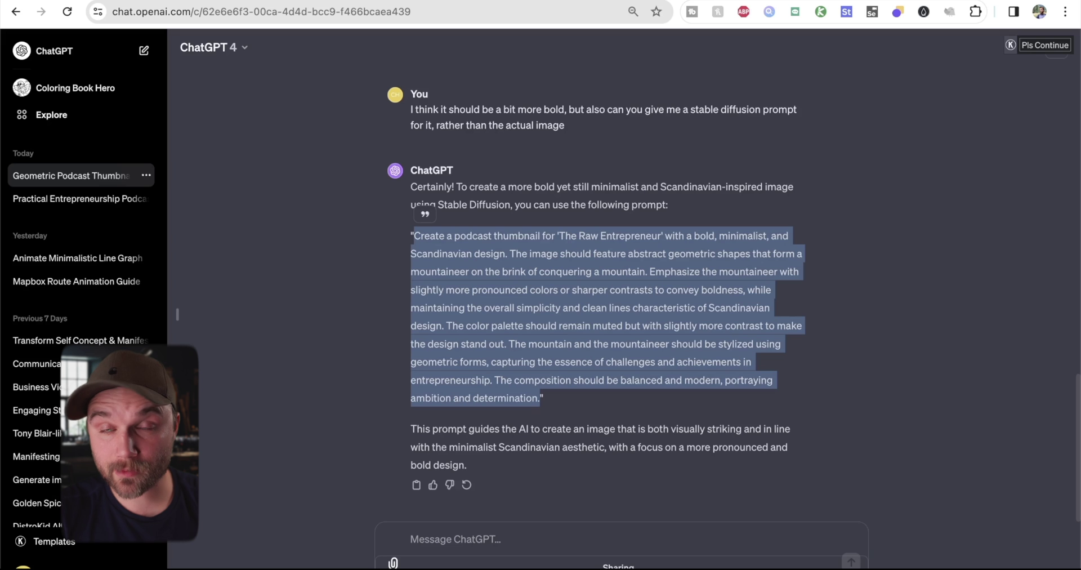
Return to the ChatGPT thumbnail chat and ask for another prompt that has more bold design.
{"action": "left_click", "coordinate": [511, 535]}
{"action": "type", "text": "Give"}
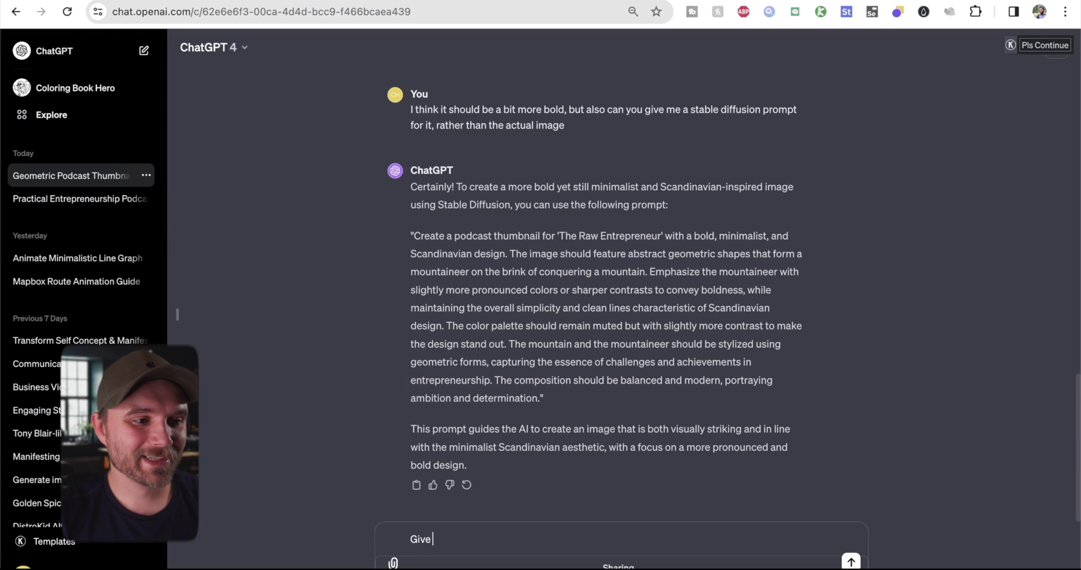
{"action": "type", "text": " me another one but"}
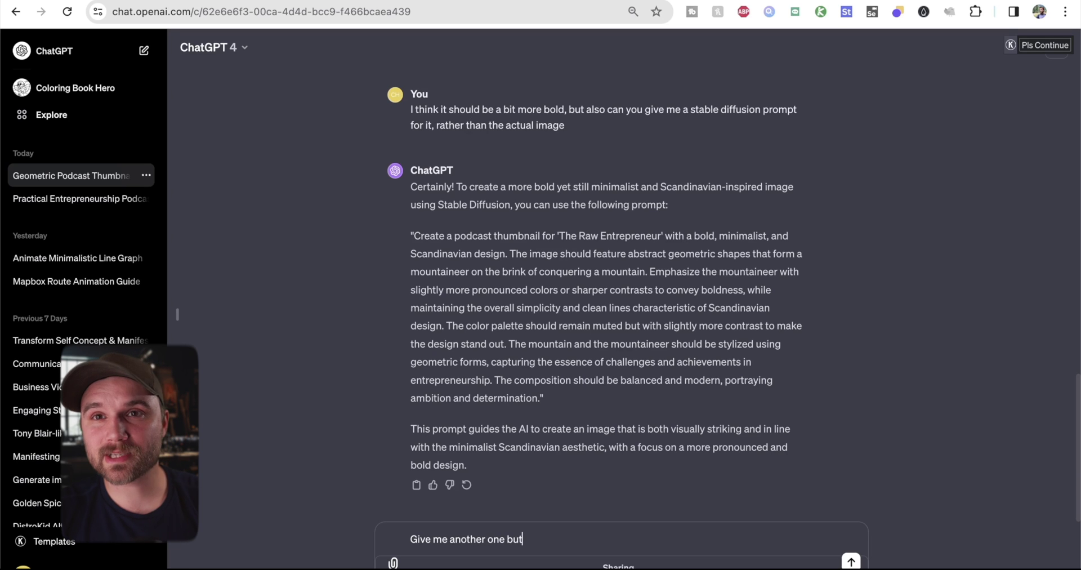
{"action": "type", "text": " that has "}
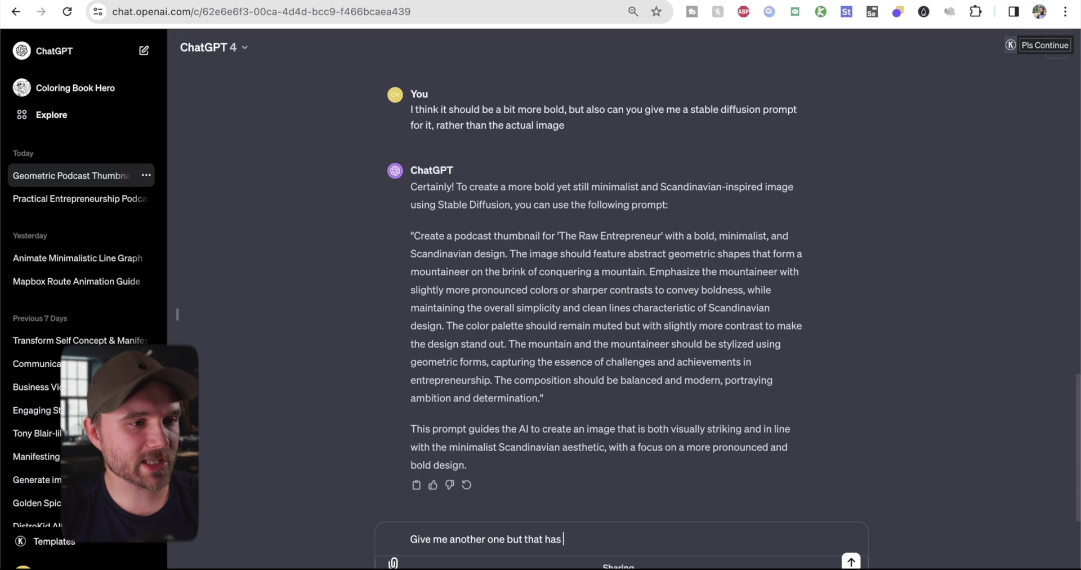
{"action": "type", "text": "more bold design"}
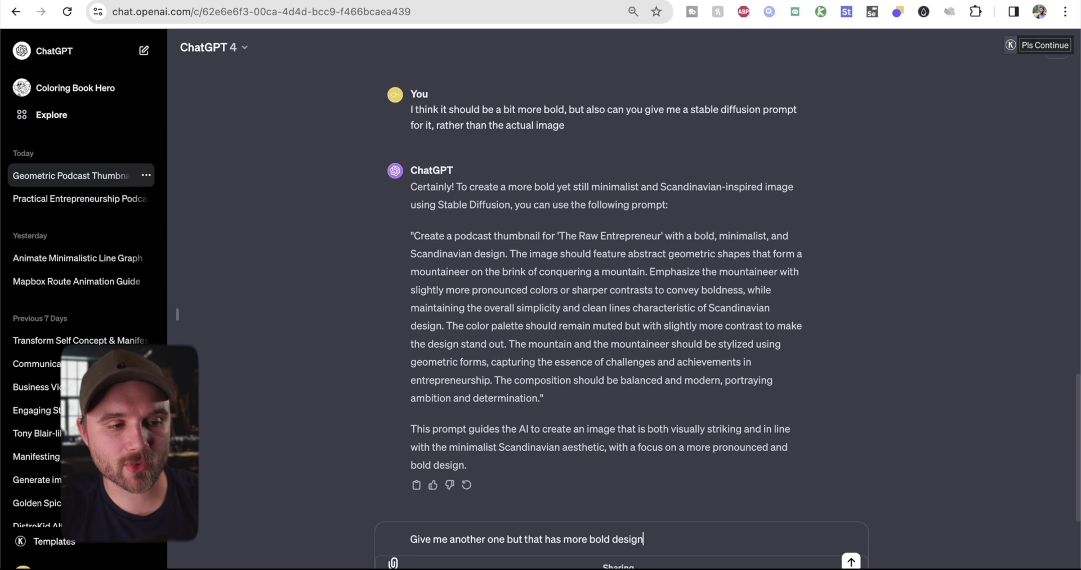
{"action": "key", "text": "Return"}
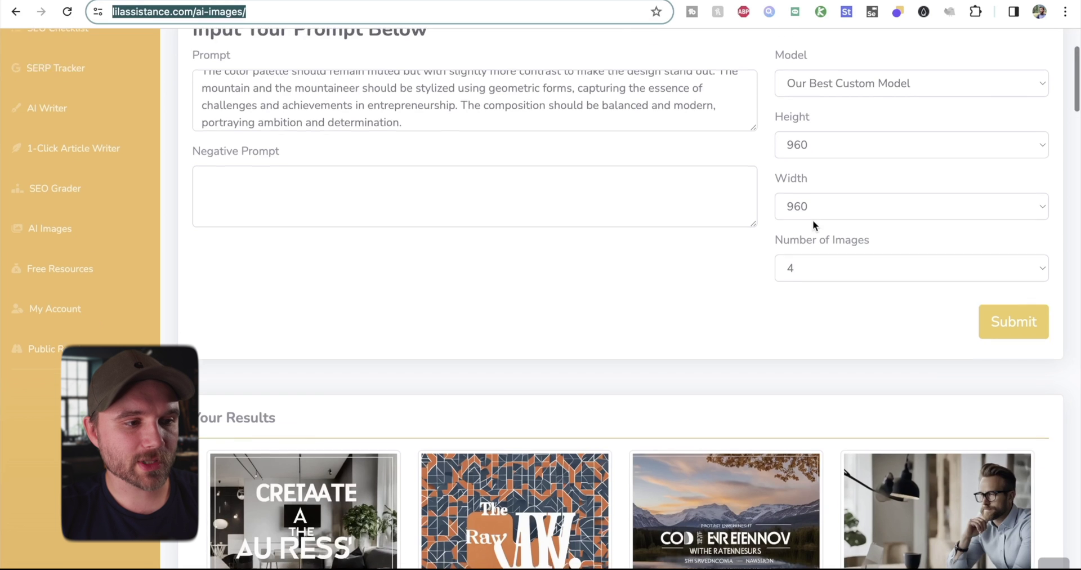
Review the generated images in the Lil Assistance generator, replace the prompt with the copied ChatGPT text and generate again.
{"action": "scroll", "coordinate": [812, 222], "scroll_direction": "down", "scroll_amount": 2}
{"action": "scroll", "coordinate": [813, 220], "scroll_direction": "down", "scroll_amount": 2}
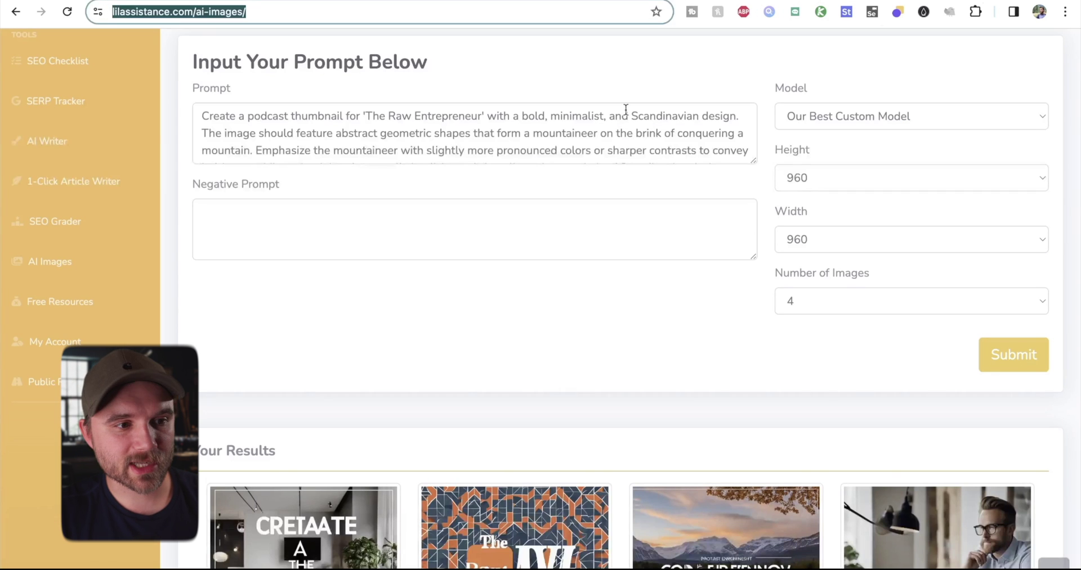
{"action": "left_click", "coordinate": [407, 133]}
{"action": "key", "text": "ctrl+a"}
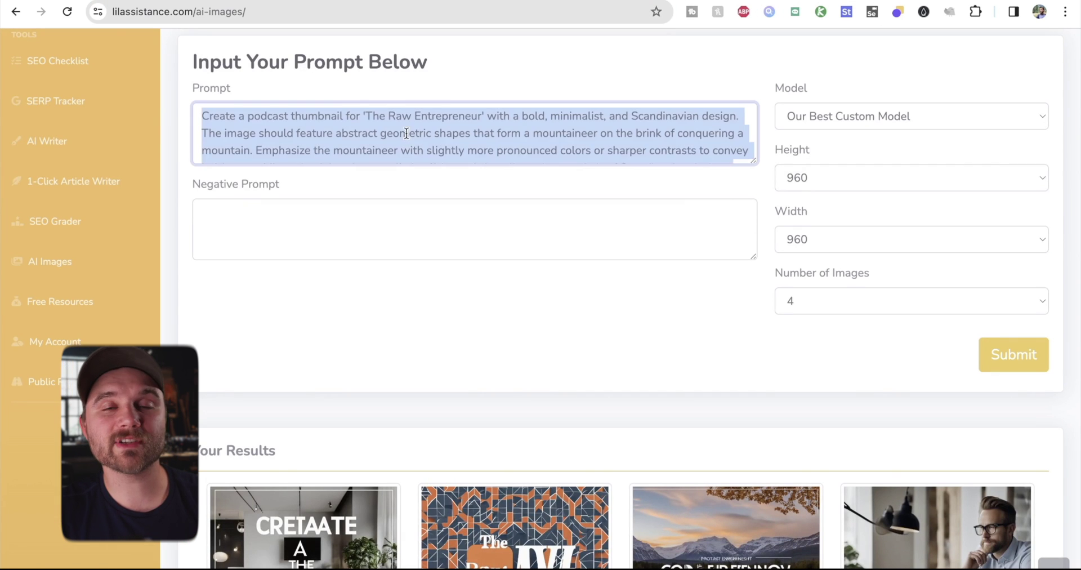
{"action": "key", "text": "ctrl+v"}
{"action": "left_click", "coordinate": [996, 354]}
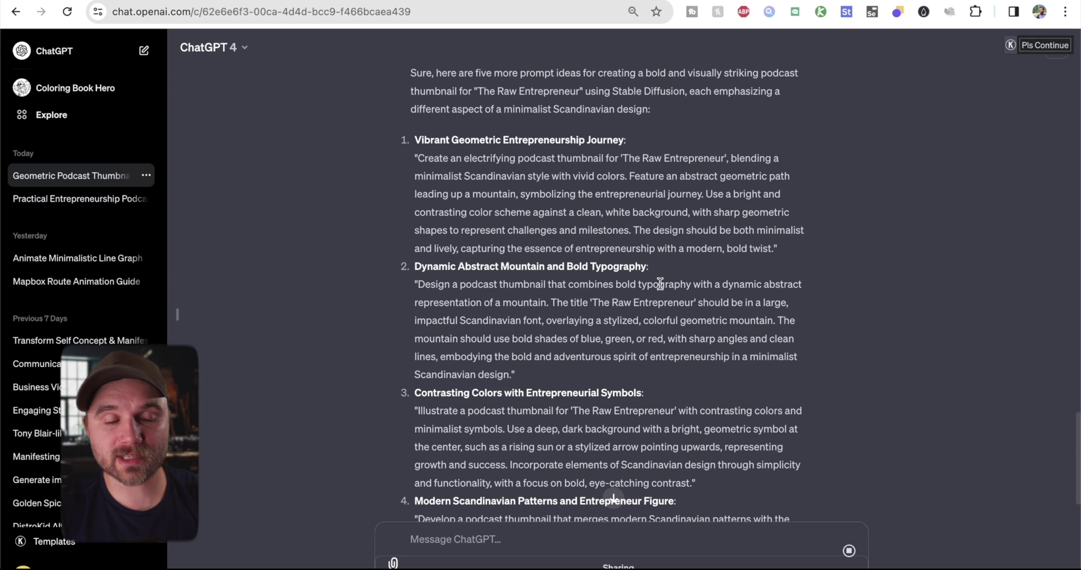
Extend the ChatGPT message quoting the liked prompt with "But I want it to be more abstract and flat design" and send it.
{"action": "scroll", "coordinate": [619, 304], "scroll_direction": "down", "scroll_amount": 1}
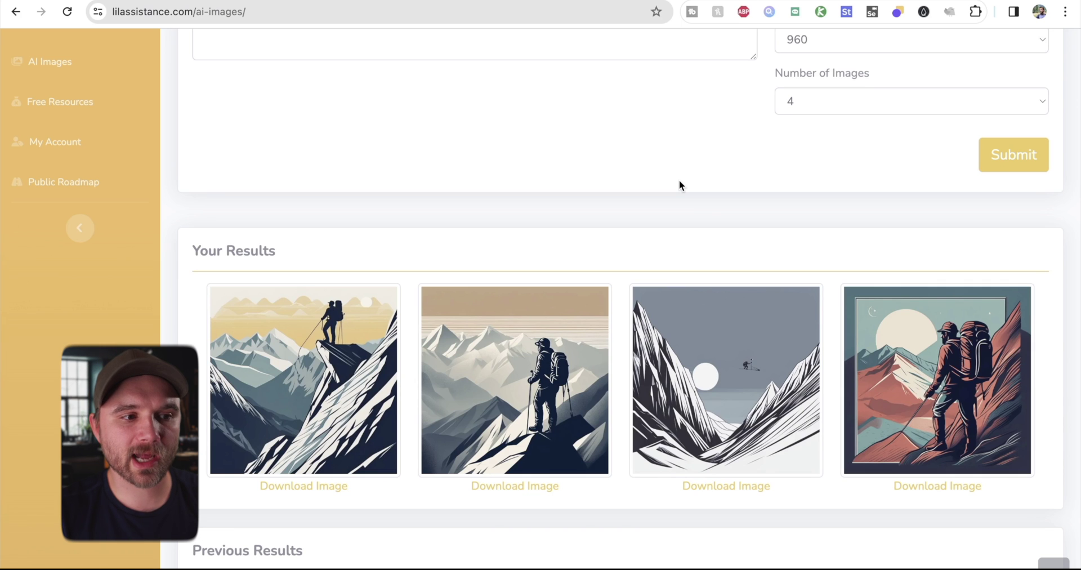
{"action": "scroll", "coordinate": [679, 181], "scroll_direction": "up", "scroll_amount": 4}
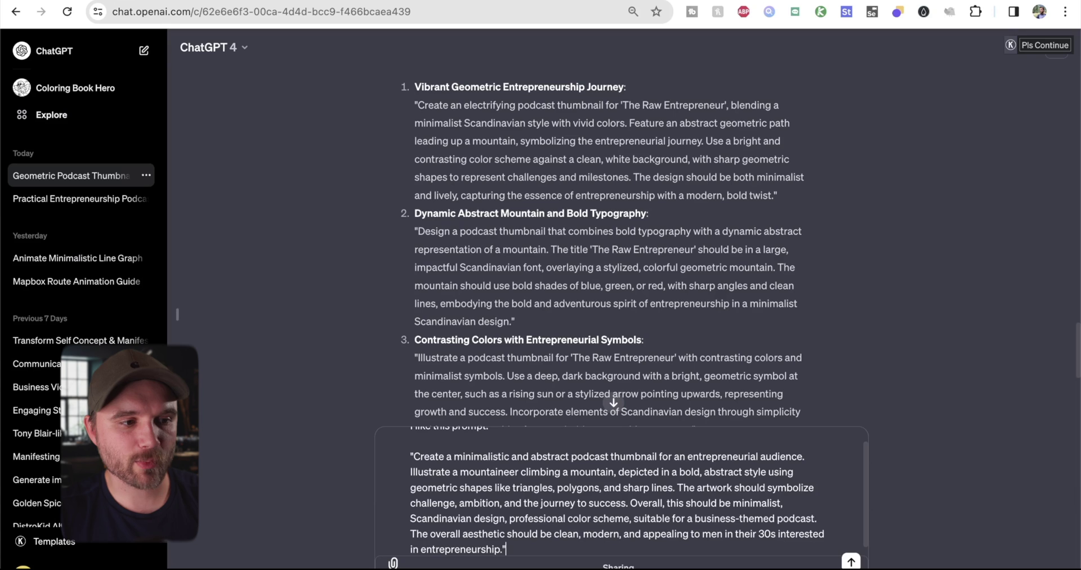
{"action": "key", "text": "shift+Return"}
{"action": "key", "text": "shift+Return"}
{"action": "type", "text": "But I wa"}
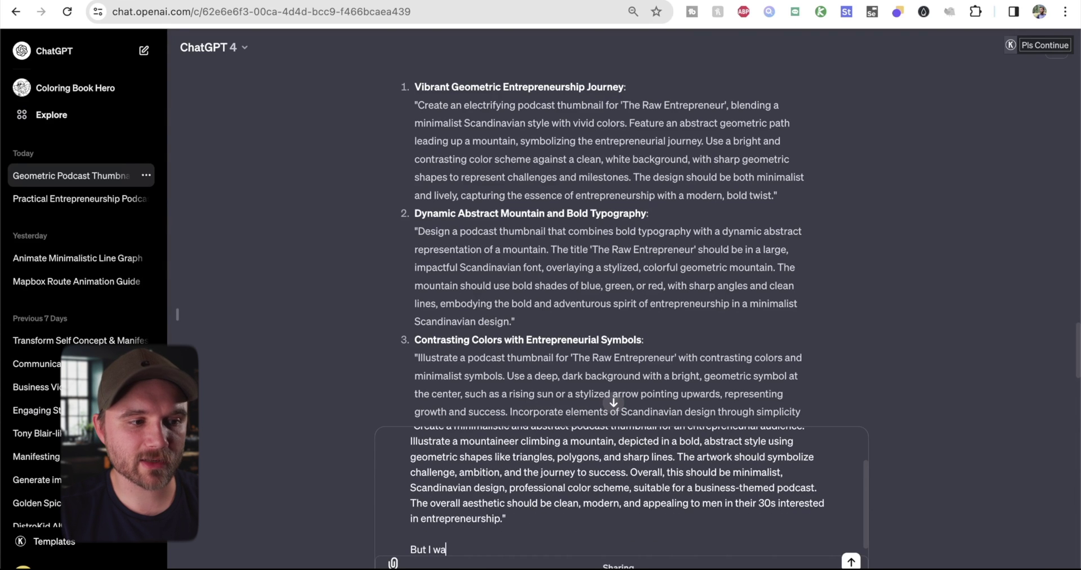
{"action": "type", "text": "nt it to be"}
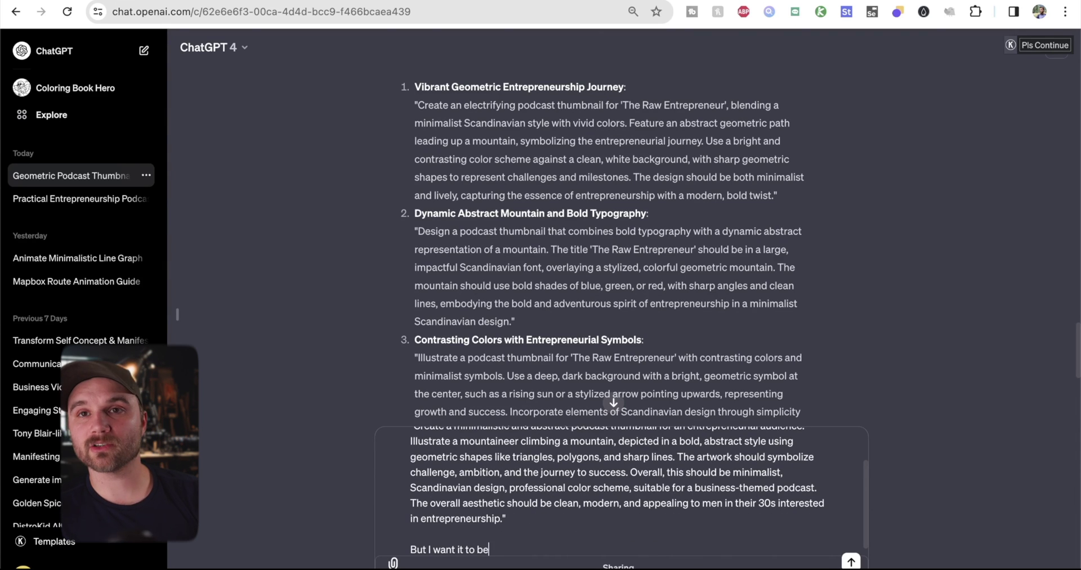
{"action": "type", "text": " more abs"}
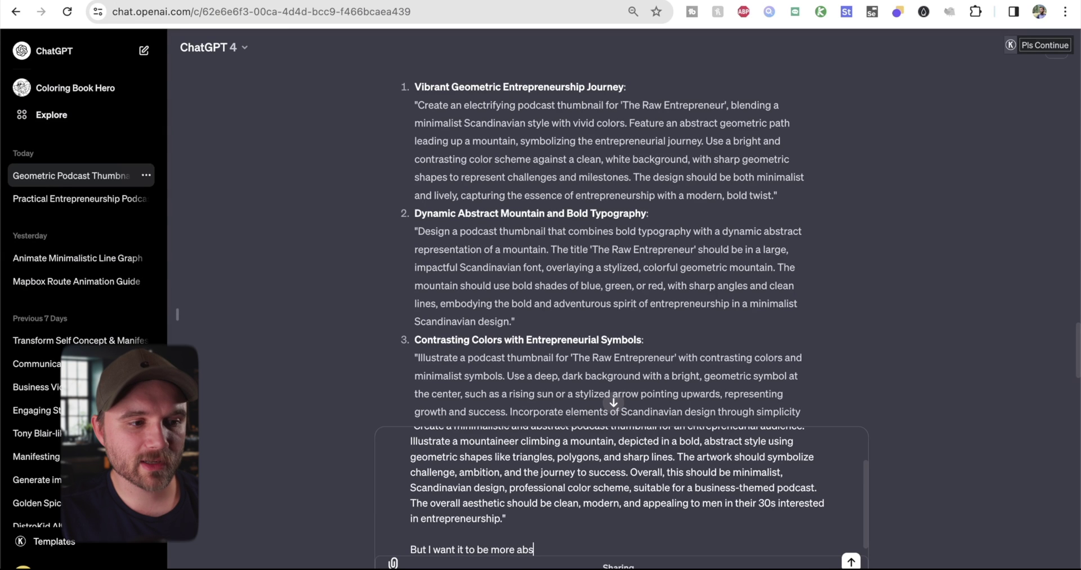
{"action": "type", "text": "tract and flat design"}
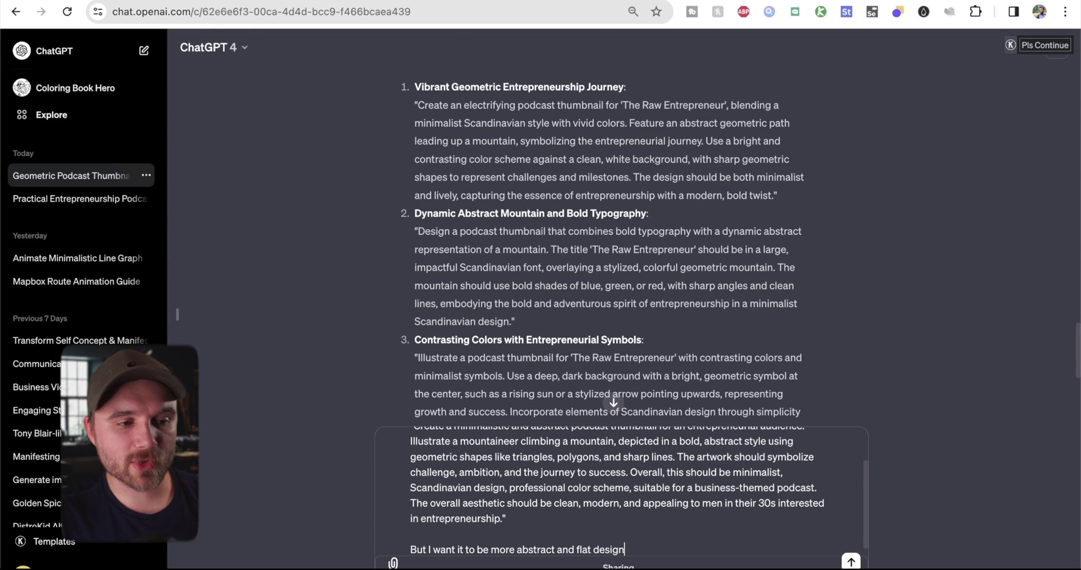
{"action": "key", "text": "Return"}
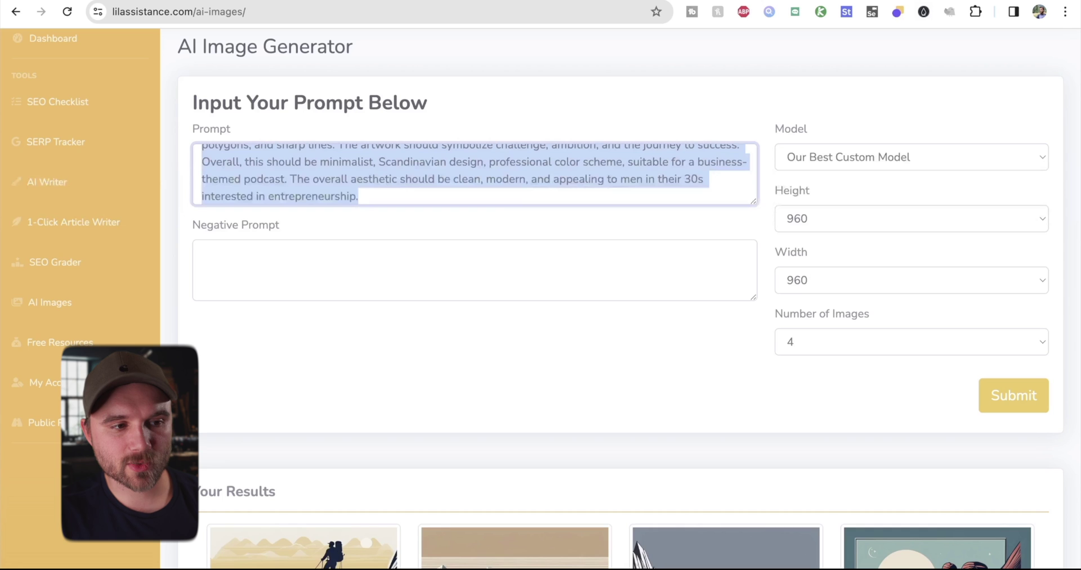
In the Lil Assistance image generator, remove the word "Illustrate" from the prompt and generate the images again.
{"action": "scroll", "coordinate": [491, 188], "scroll_direction": "up", "scroll_amount": 3}
{"action": "scroll", "coordinate": [491, 188], "scroll_direction": "down", "scroll_amount": 3}
{"action": "scroll", "coordinate": [369, 172], "scroll_direction": "up", "scroll_amount": 3}
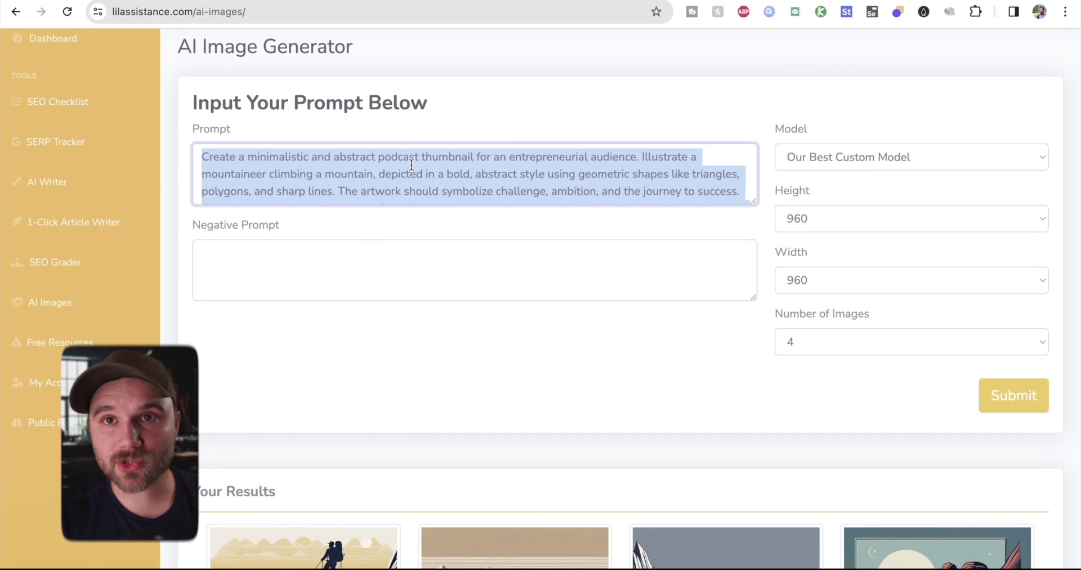
{"action": "key", "text": "ctrl+z"}
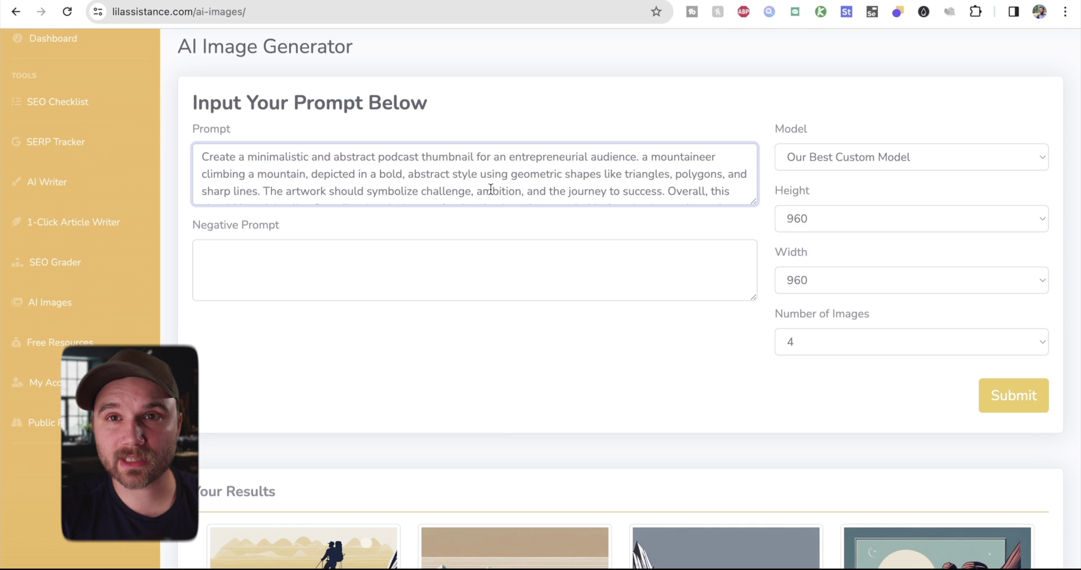
{"action": "scroll", "coordinate": [507, 189], "scroll_direction": "down", "scroll_amount": 1}
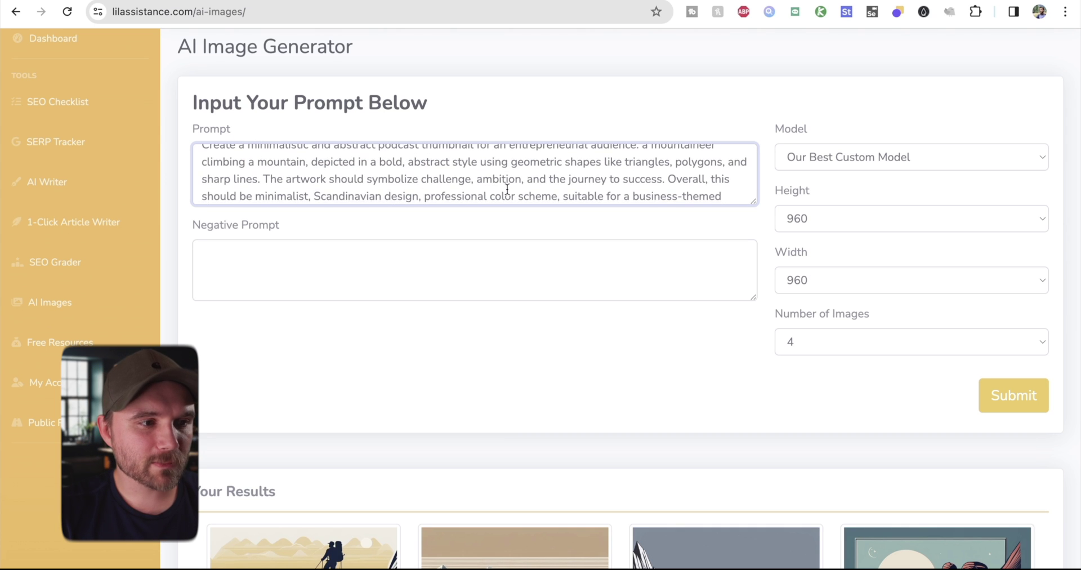
{"action": "left_click", "coordinate": [1005, 388]}
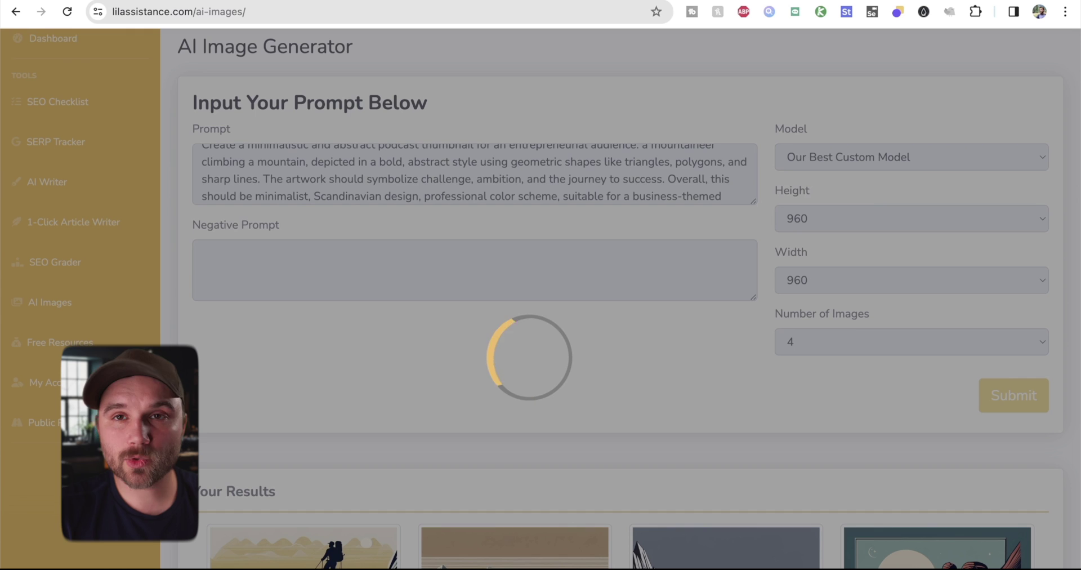
Open the AI Image Generator address in another browser tab, and select the new flat-design prompt in the ChatGPT chat.
{"action": "left_click", "coordinate": [509, 10]}
{"action": "key", "text": "ctrl+c"}
{"action": "key", "text": "ctrl+t"}
{"action": "key", "text": "ctrl+v"}
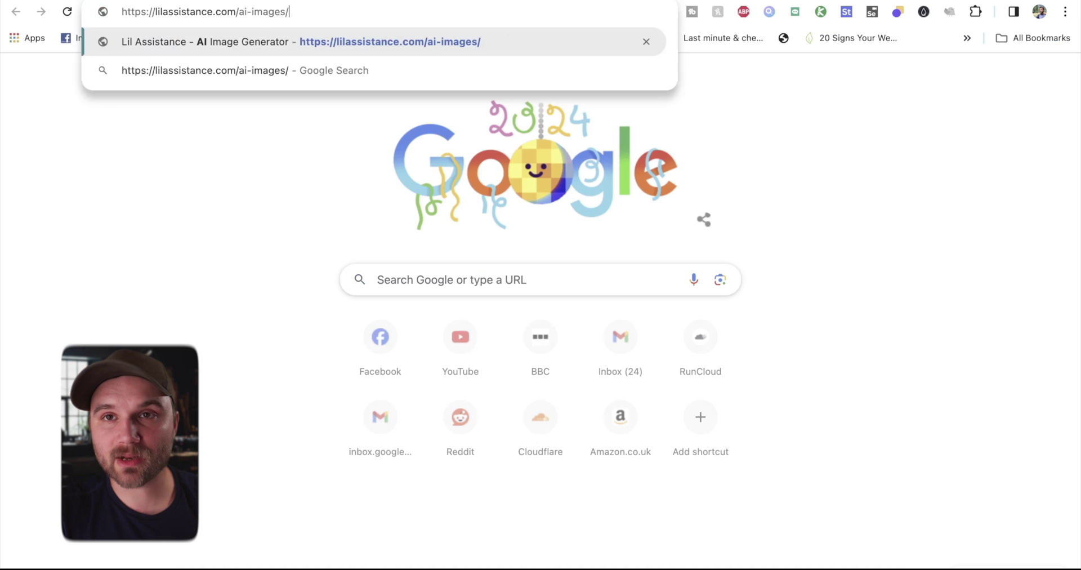
{"action": "key", "text": "Return"}
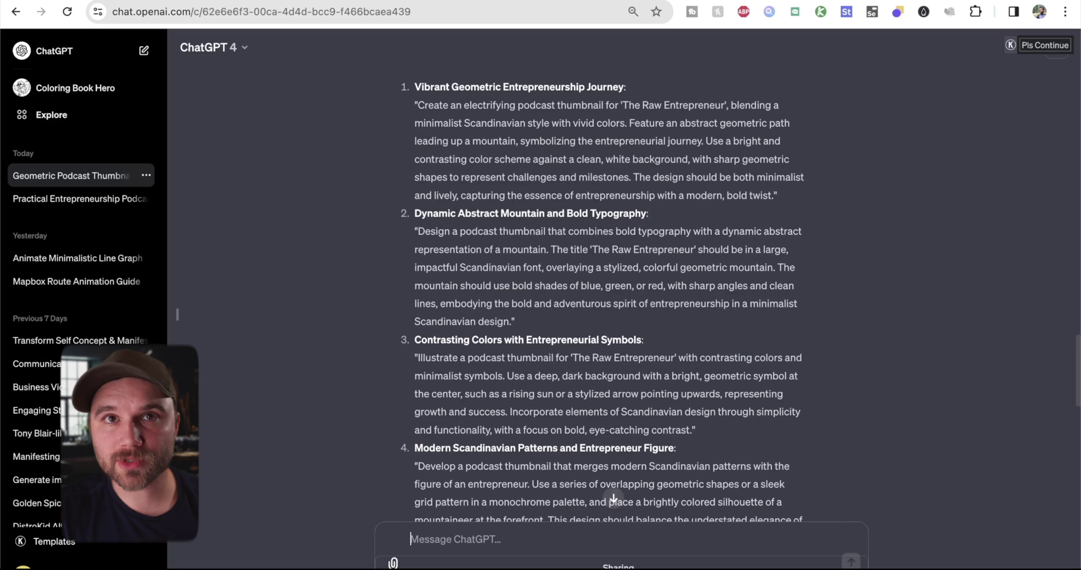
{"action": "scroll", "coordinate": [608, 282], "scroll_direction": "down", "scroll_amount": 5}
{"action": "left_click_drag", "start_coordinate": [413, 254], "coordinate": [633, 420]}
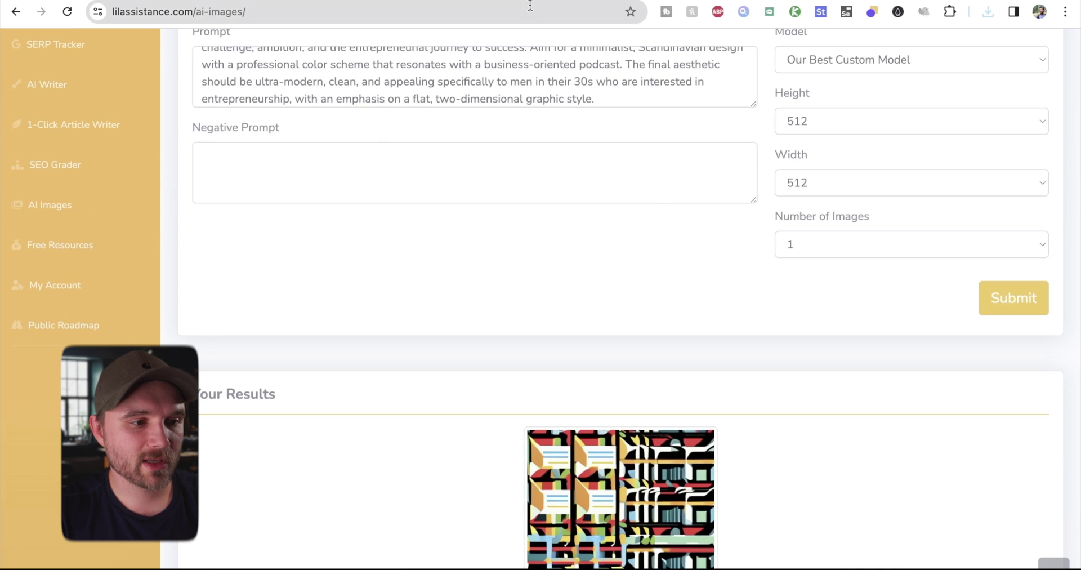
Switch to Canva and create a new custom-size design of 960 × 960 px.
{"action": "left_click", "coordinate": [527, 7]}
{"action": "type", "text": "can"}
{"action": "key", "text": "Return"}
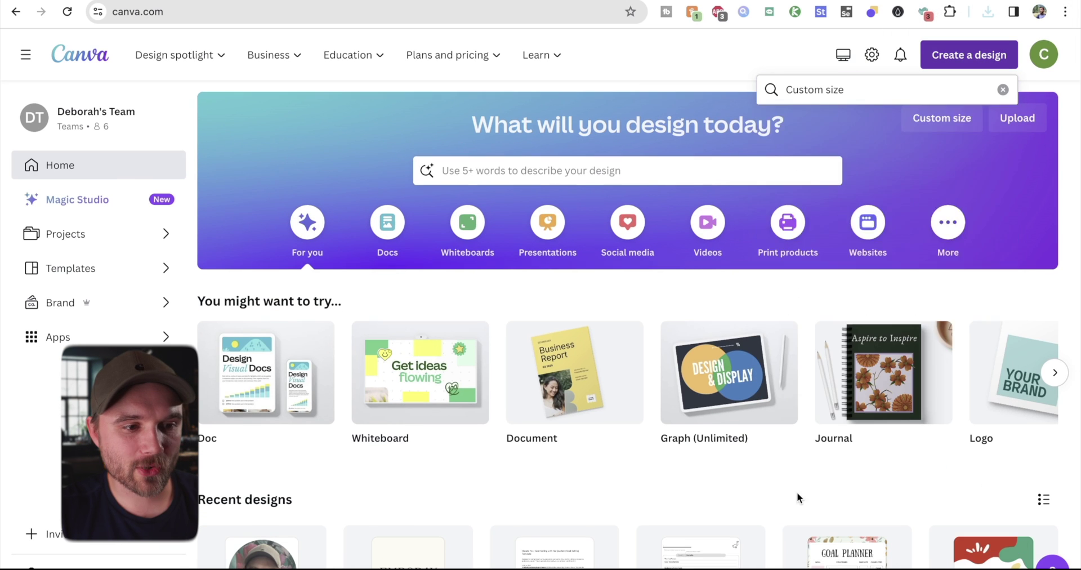
{"action": "type", "text": "960"}
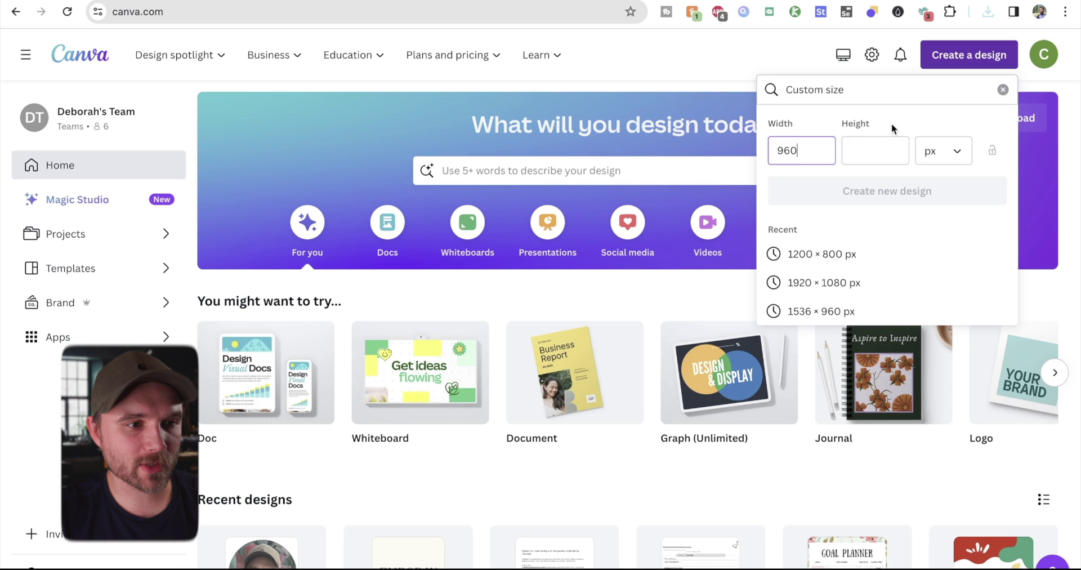
{"action": "left_click", "coordinate": [892, 151]}
{"action": "type", "text": "960"}
{"action": "key", "text": "Return"}
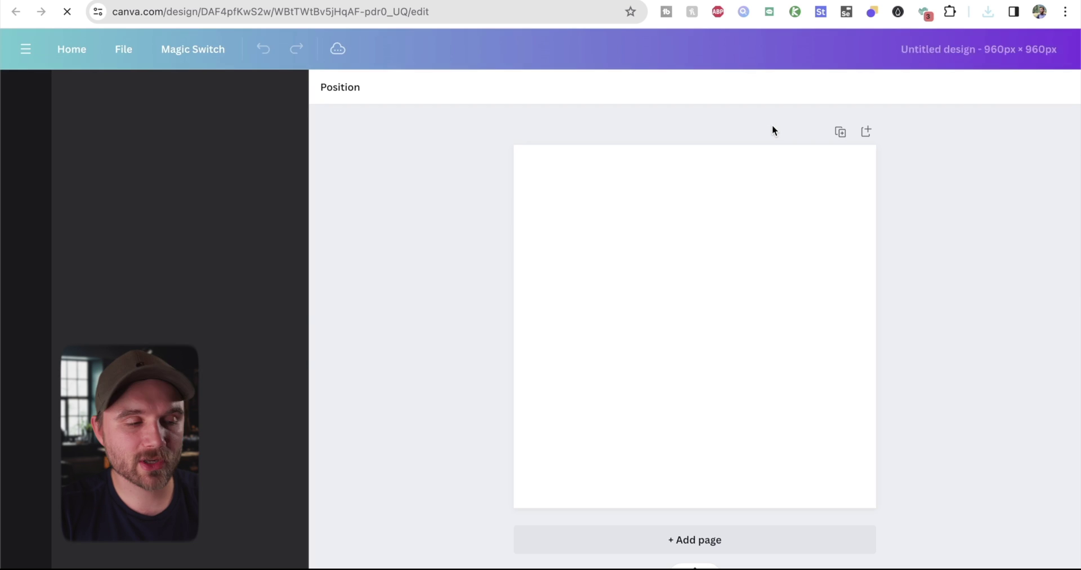
Upload the downloaded geometric mountain image, place it on the page and enlarge it to fill the whole canvas.
{"action": "left_click", "coordinate": [821, 566]}
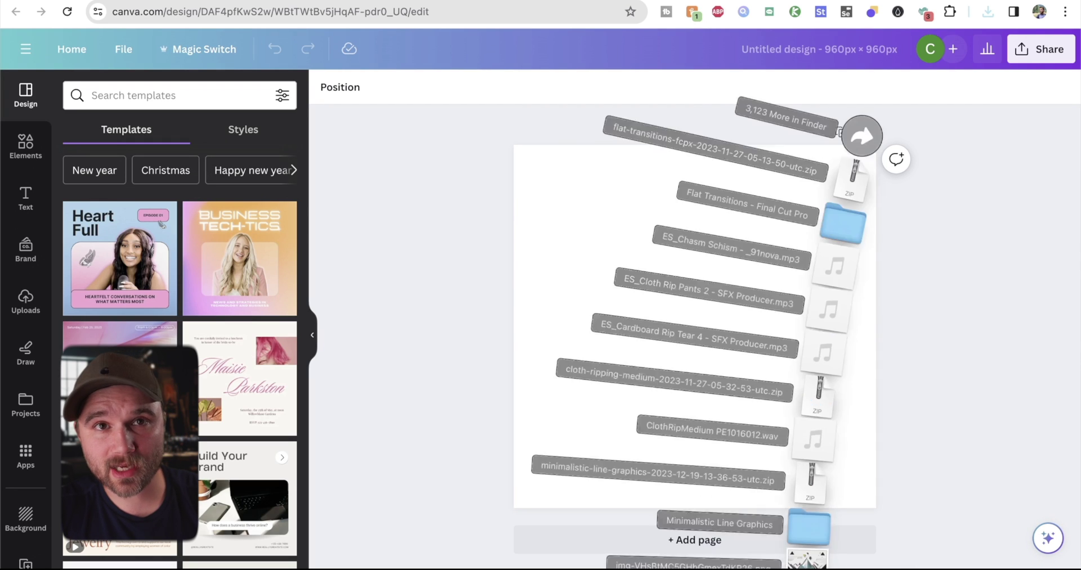
{"action": "left_click_drag", "start_coordinate": [811, 316], "coordinate": [274, 307]}
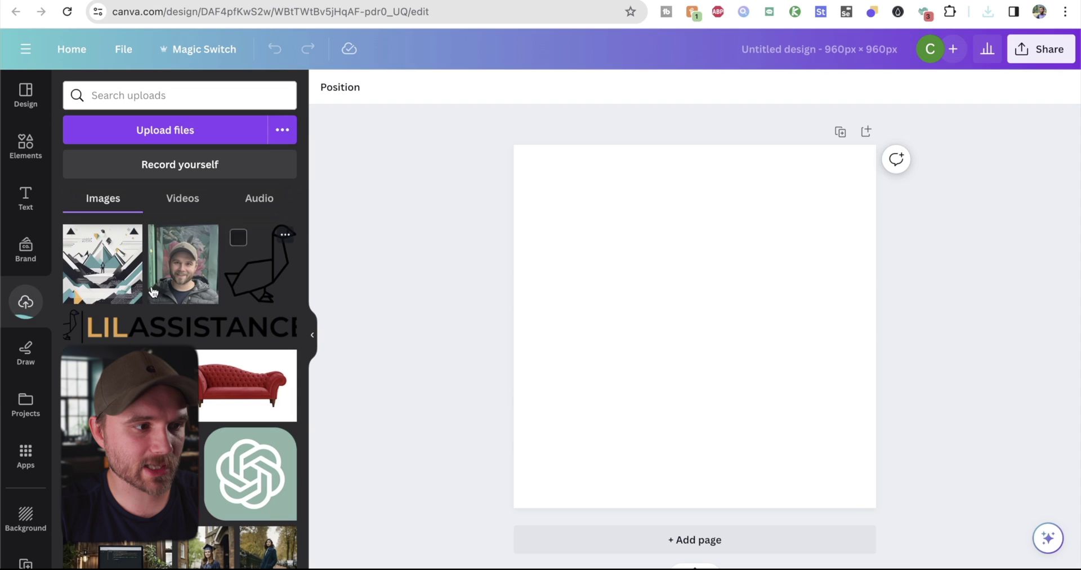
{"action": "left_click_drag", "start_coordinate": [657, 319], "coordinate": [601, 249]}
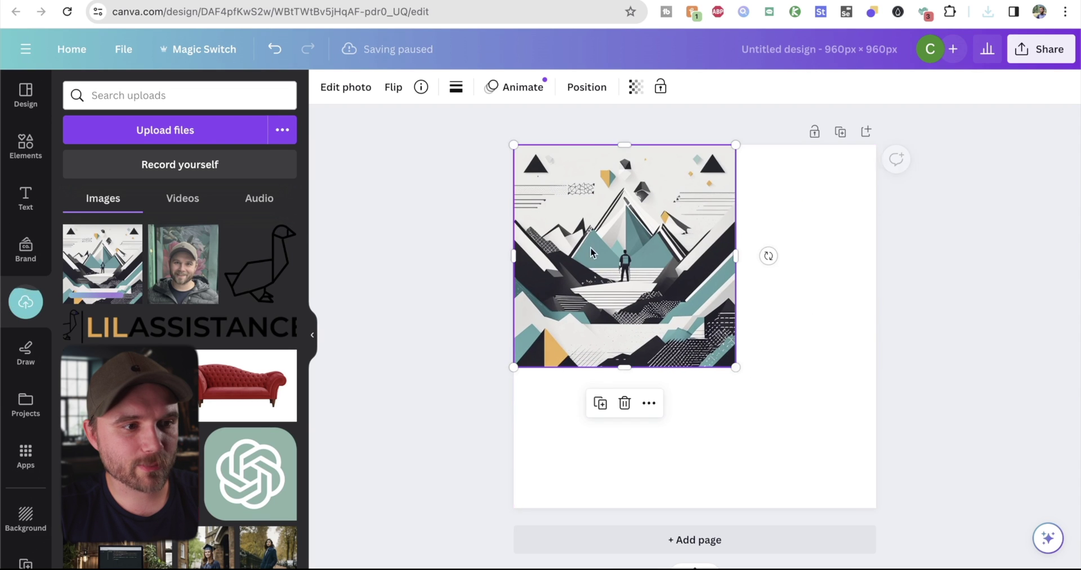
{"action": "left_click_drag", "start_coordinate": [744, 368], "coordinate": [856, 516]}
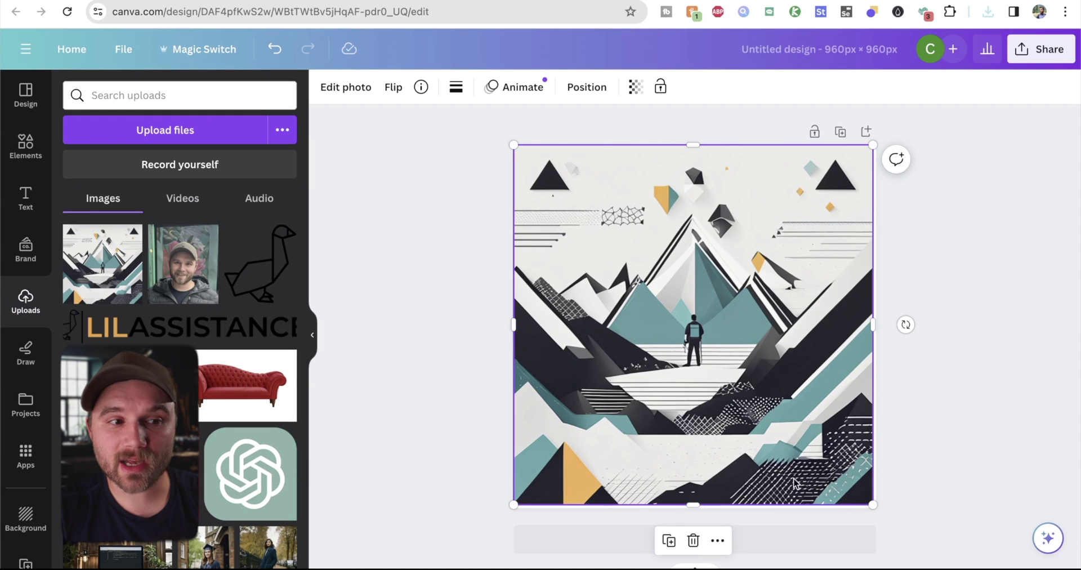
{"action": "left_click_drag", "start_coordinate": [872, 505], "coordinate": [954, 505]}
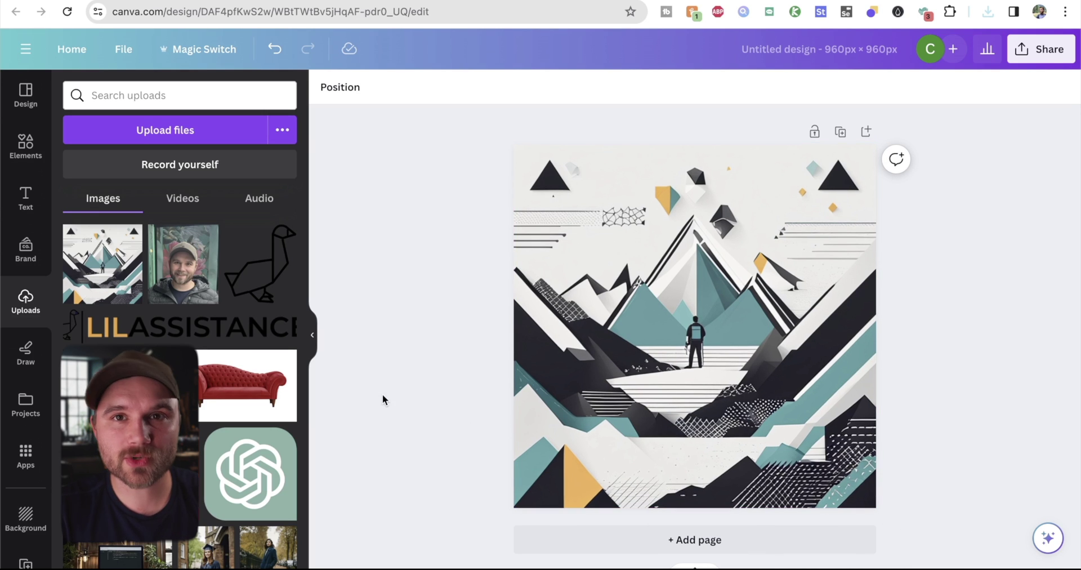
Add a square shape to the page and resize it as a banner over the lower part of the image.
{"action": "left_click", "coordinate": [28, 141]}
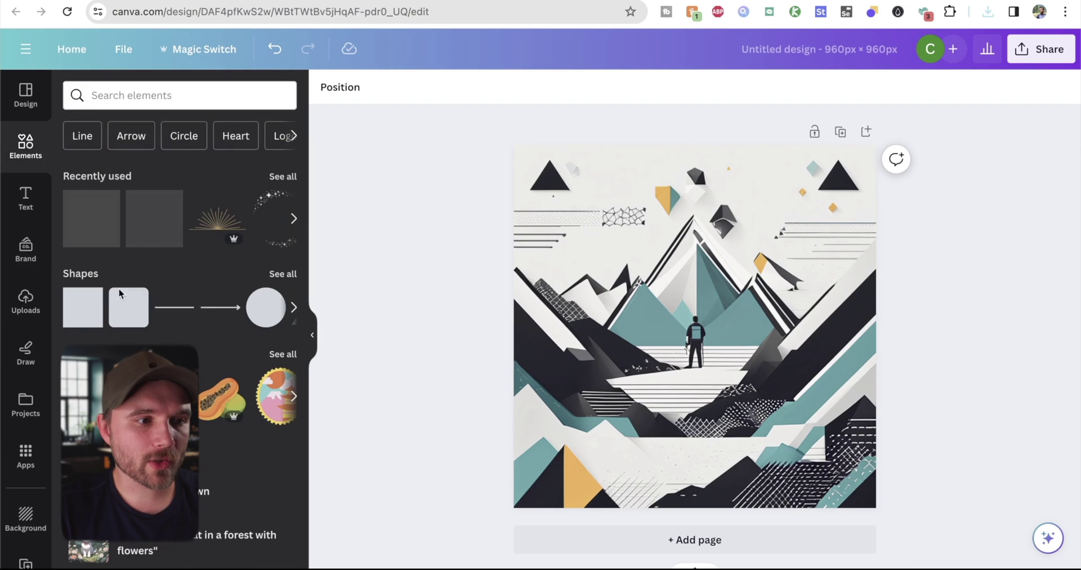
{"action": "left_click", "coordinate": [82, 307]}
{"action": "left_click_drag", "start_coordinate": [735, 316], "coordinate": [839, 426]}
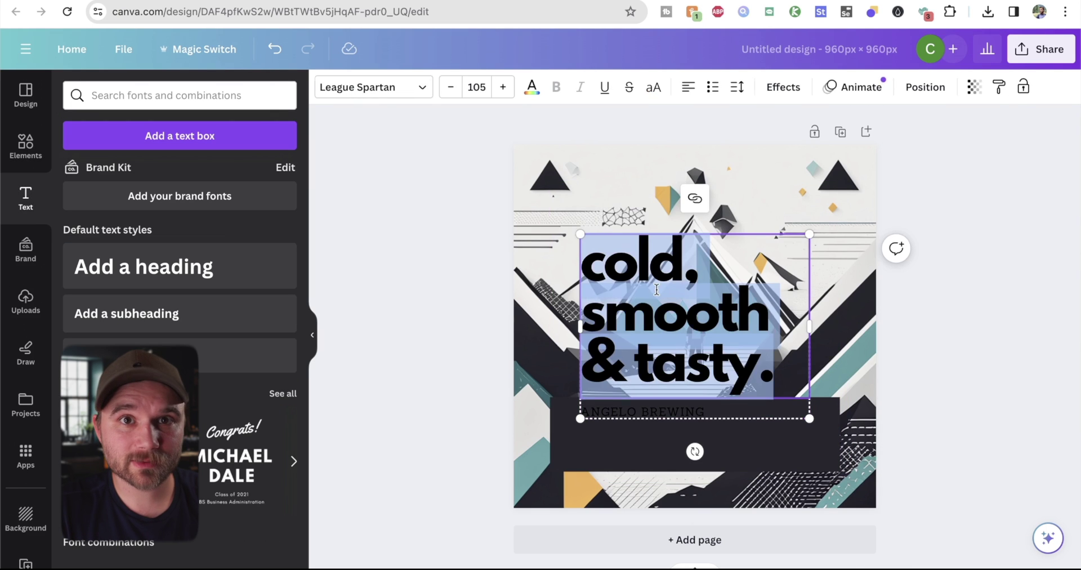
Delete the "cold, smooth & tasty." text and place a new heading on the dark banner.
{"action": "key", "text": "Delete"}
{"action": "left_click", "coordinate": [143, 267]}
{"action": "left_click_drag", "start_coordinate": [693, 326], "coordinate": [734, 432]}
{"action": "double_click", "coordinate": [720, 437]}
Search the fonts for "monts" and set the heading's font to Montserrat.
{"action": "left_click", "coordinate": [367, 95]}
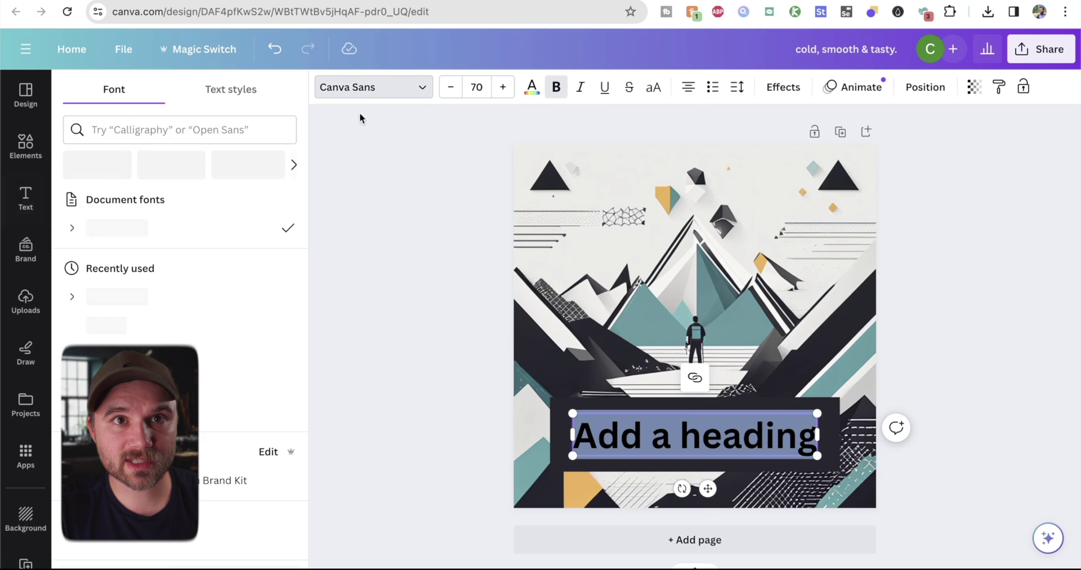
{"action": "type", "text": "monts"}
{"action": "left_click", "coordinate": [116, 199]}
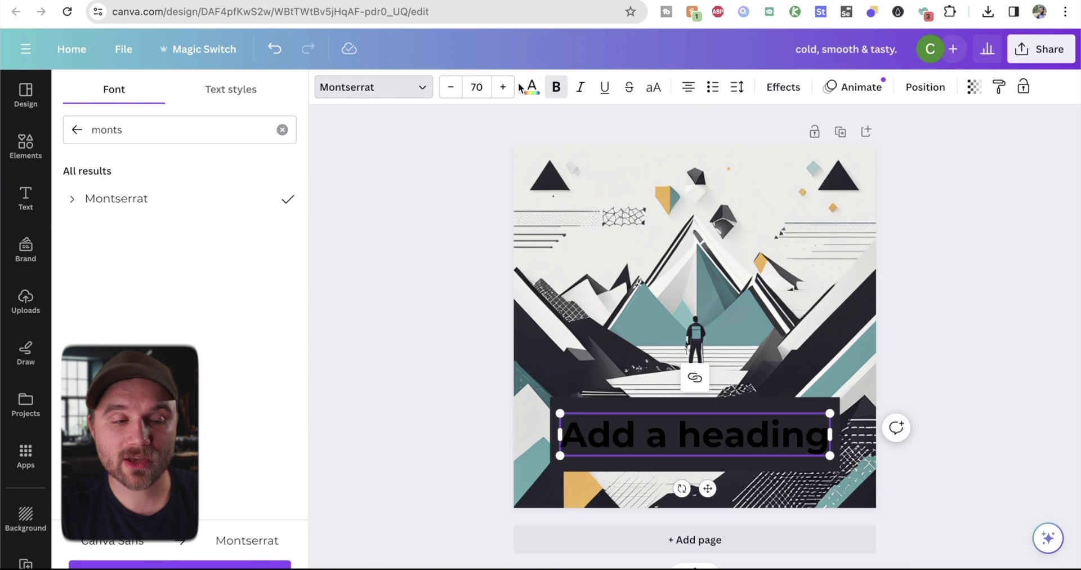
{"action": "left_click", "coordinate": [429, 271]}
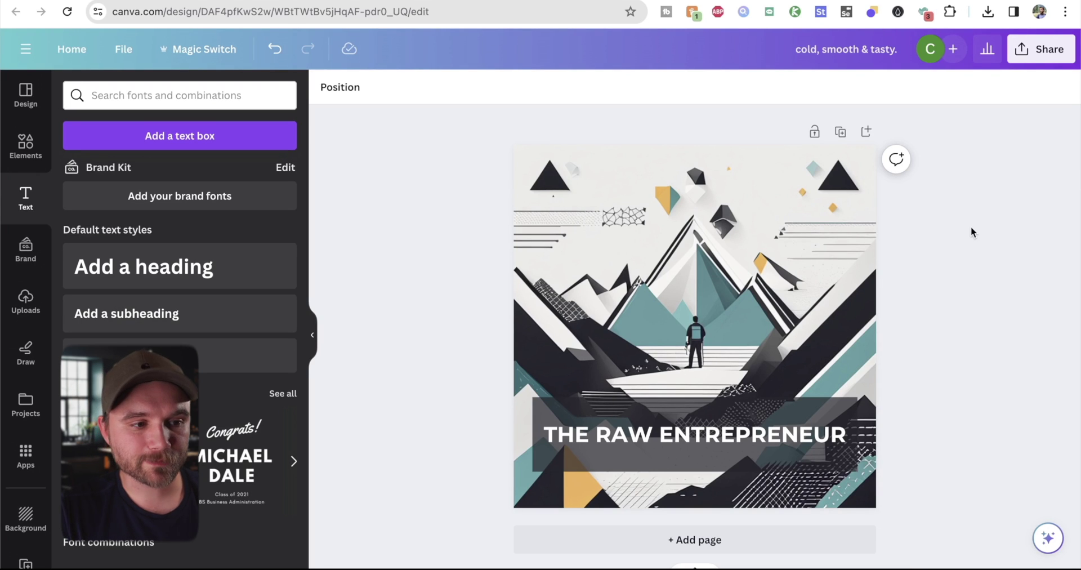
Stretch the banner behind the title to the canvas's side and bottom edges, and set its transparency value to 100.
{"action": "left_click", "coordinate": [740, 410]}
{"action": "left_click_drag", "start_coordinate": [532, 434], "coordinate": [513, 434]}
{"action": "left_click_drag", "start_coordinate": [858, 434], "coordinate": [876, 434]}
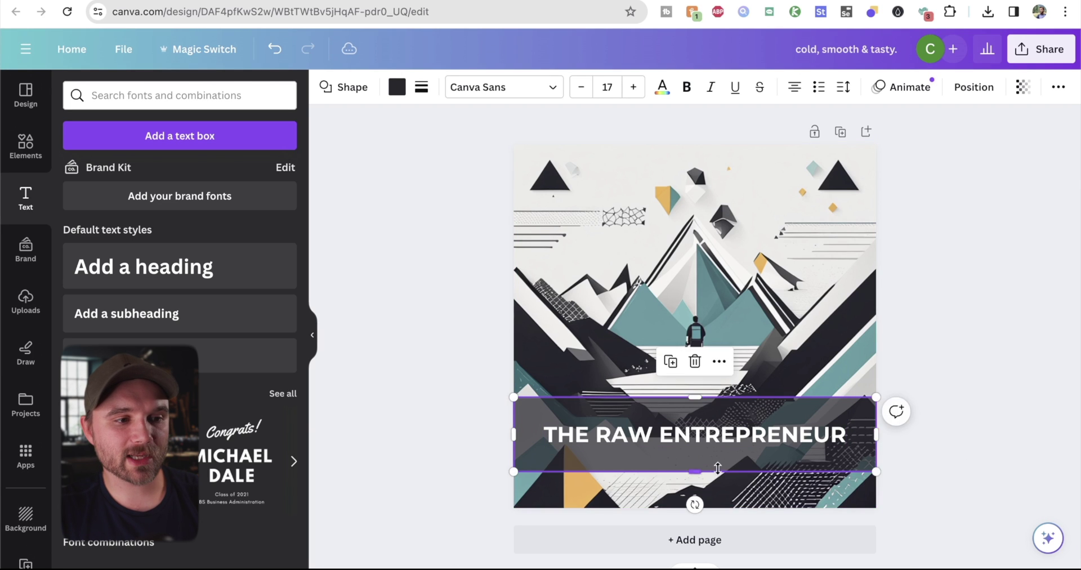
{"action": "left_click_drag", "start_coordinate": [695, 472], "coordinate": [694, 508]}
{"action": "left_click", "coordinate": [397, 86]}
{"action": "left_click", "coordinate": [1023, 87]}
{"action": "left_click_drag", "start_coordinate": [991, 145], "coordinate": [1025, 145]}
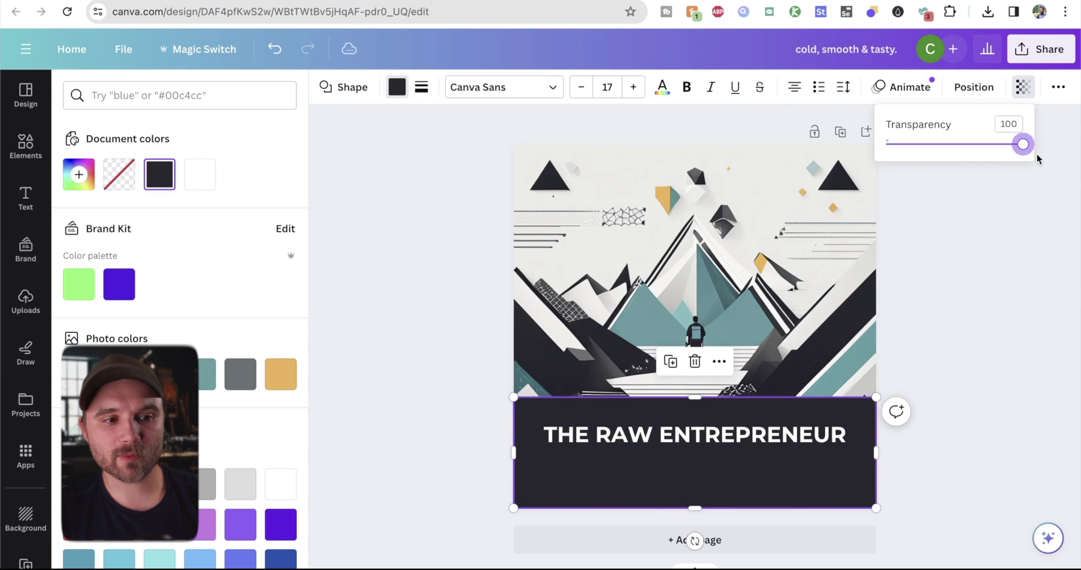
Break the title THE RAW ENTREPRENEUR so that ENTREPRENEUR sits on its own second line.
{"action": "left_click", "coordinate": [695, 434]}
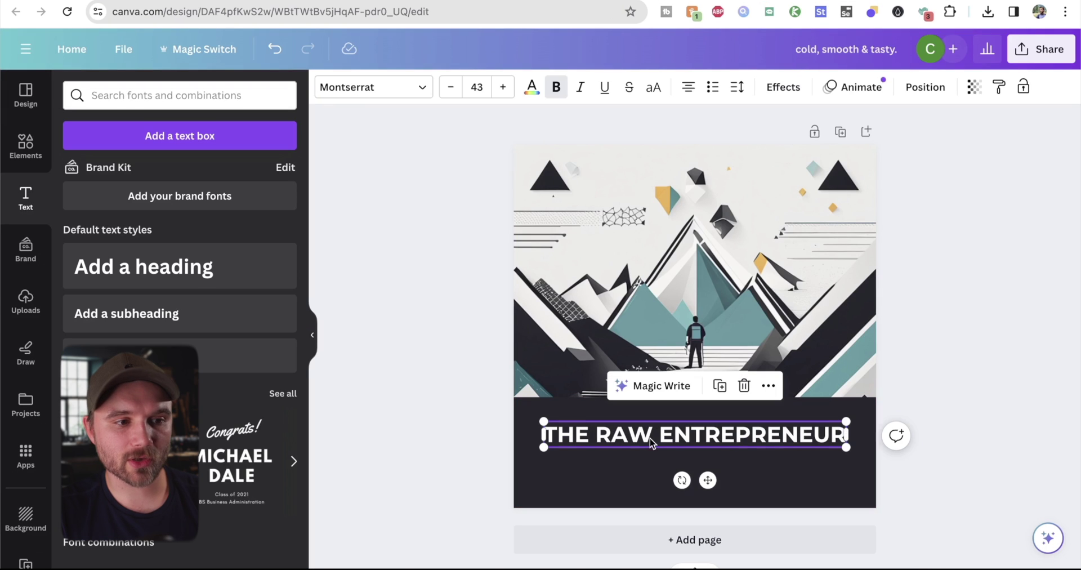
{"action": "left_click", "coordinate": [652, 442]}
{"action": "key", "text": "Return"}
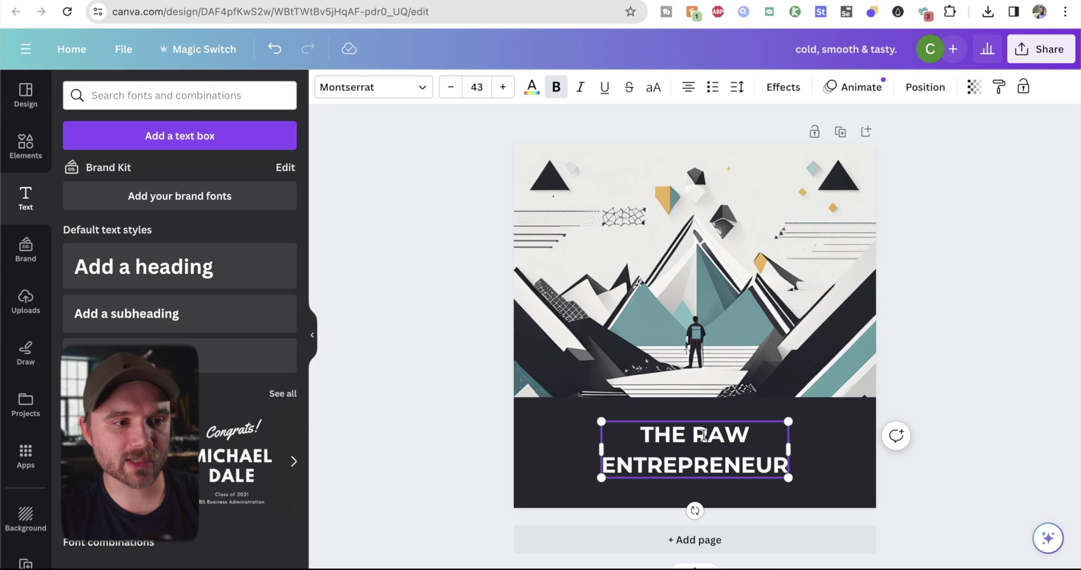
Reduce the font size of the THE RAW line and enlarge the ENTREPRENEUR line of the title.
{"action": "key", "text": "shift+Up"}
{"action": "left_click", "coordinate": [450, 87]}
{"action": "key", "text": "Down"}
{"action": "key", "text": "shift+End"}
{"action": "left_click", "coordinate": [503, 86]}
{"action": "left_click", "coordinate": [813, 425]}
{"action": "left_click", "coordinate": [695, 440]}
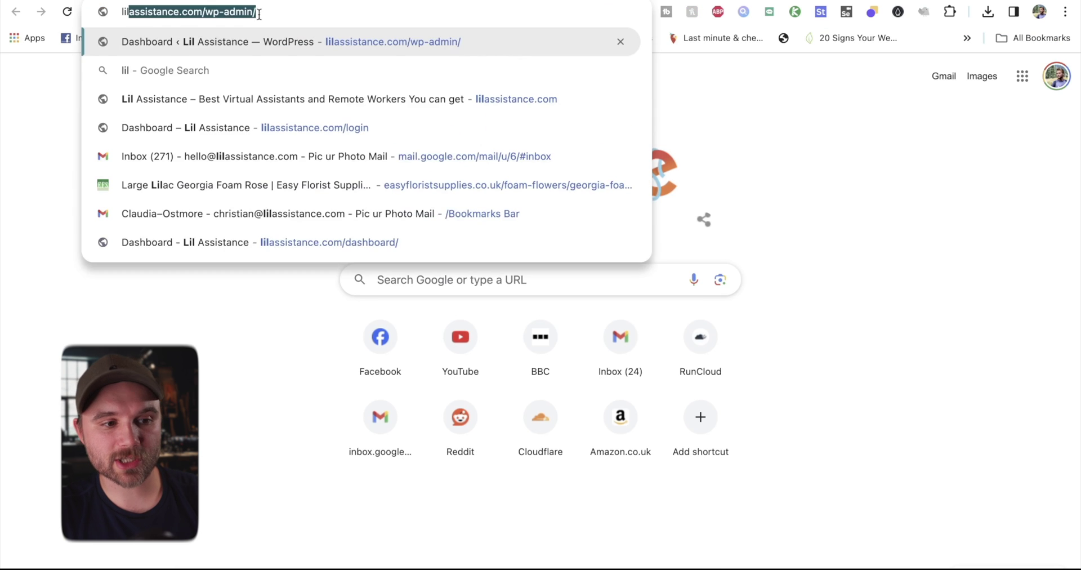
Open the lilassistance.com home page in the browser and inspect the Hire a Virtual Assistant button.
{"action": "key", "text": "Delete"}
{"action": "key", "text": "Return"}
{"action": "right_click", "coordinate": [282, 445]}
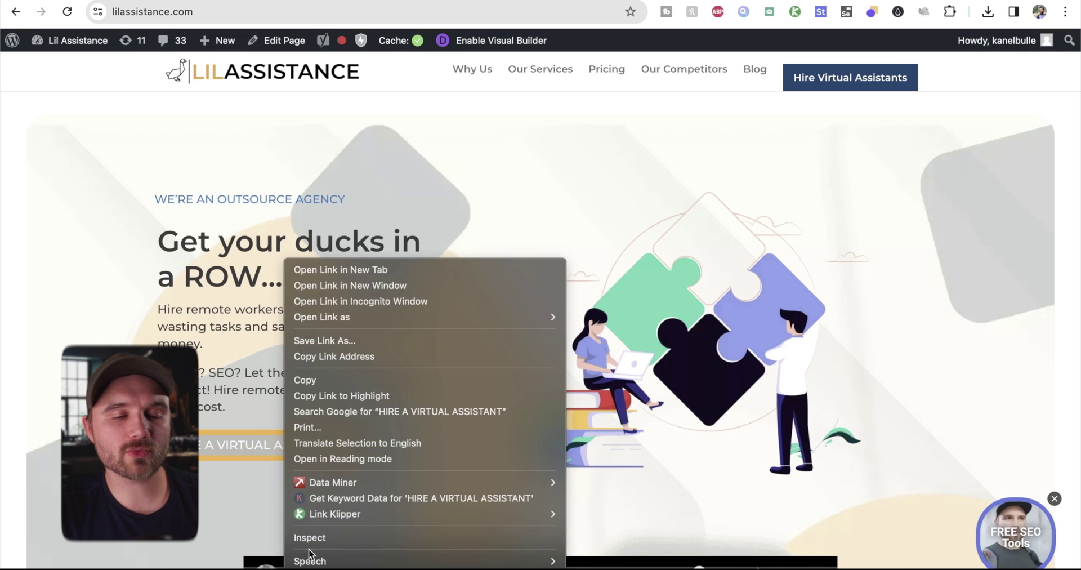
{"action": "left_click", "coordinate": [309, 536]}
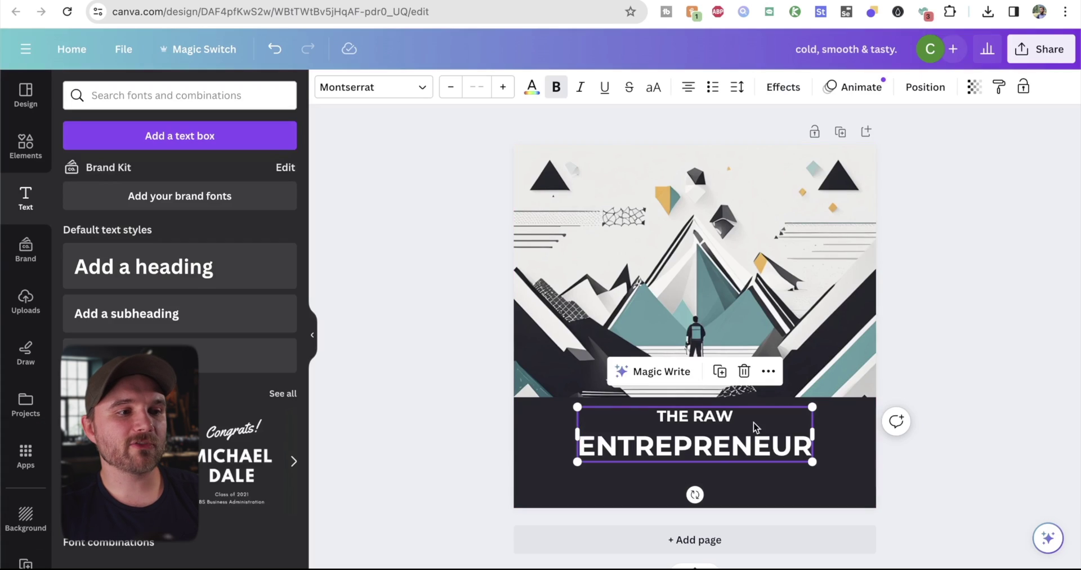
Back in Canva, color the ENTREPRENEUR title text with the gold from the photo colors.
{"action": "left_click", "coordinate": [532, 88]}
{"action": "left_click", "coordinate": [280, 373]}
Add a heading text box below ENTREPRENEUR in the dark band of the cover and color it white.
{"action": "left_click", "coordinate": [25, 197]}
{"action": "left_click", "coordinate": [144, 266]}
{"action": "left_click_drag", "start_coordinate": [726, 327], "coordinate": [731, 474]}
{"action": "left_click", "coordinate": [532, 89]}
{"action": "left_click", "coordinate": [240, 174]}
Reduce the new heading's font size and replace its text with podcast.
{"action": "left_click", "coordinate": [451, 87]}
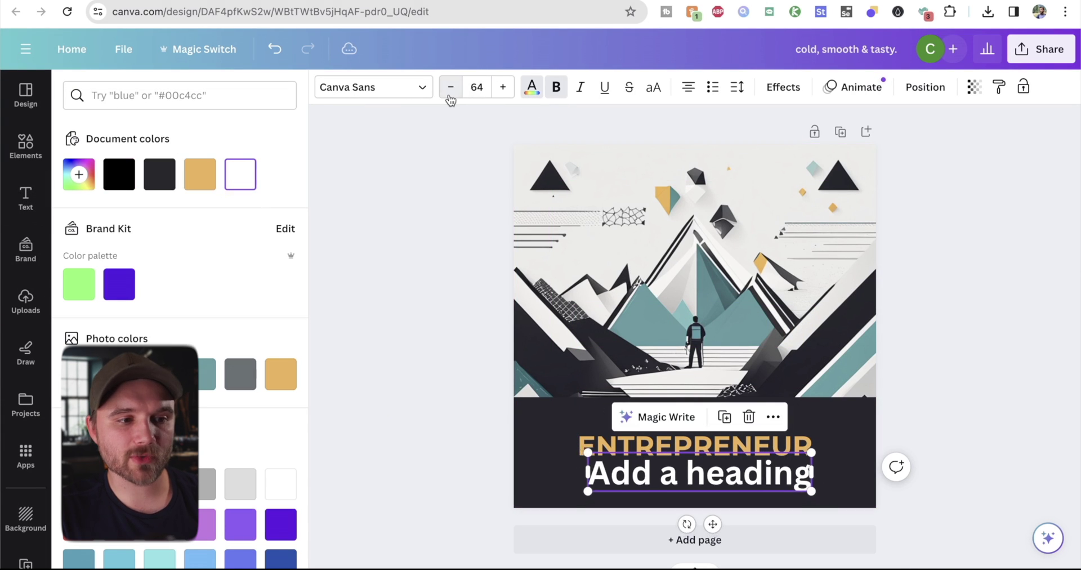
{"action": "left_click", "coordinate": [450, 87]}
{"action": "left_click", "coordinate": [450, 87]}
{"action": "left_click", "coordinate": [451, 88]}
{"action": "left_click", "coordinate": [451, 88]}
{"action": "left_click", "coordinate": [451, 87]}
{"action": "double_click", "coordinate": [701, 475]}
{"action": "type", "text": "podcast"}
Remove the bold from the podcast line, shrink it further below the title, and change its font.
{"action": "left_click", "coordinate": [556, 87]}
{"action": "left_click", "coordinate": [450, 87]}
{"action": "left_click", "coordinate": [450, 88]}
{"action": "left_click", "coordinate": [451, 87]}
{"action": "left_click", "coordinate": [451, 87]}
{"action": "left_click", "coordinate": [451, 87]}
{"action": "left_click", "coordinate": [373, 87]}
{"action": "left_click", "coordinate": [116, 198]}
{"action": "left_click", "coordinate": [447, 259]}
Download the finished cover design as a PNG file.
{"action": "left_click", "coordinate": [1040, 49]}
{"action": "left_click", "coordinate": [882, 409]}
{"action": "left_click", "coordinate": [882, 334]}
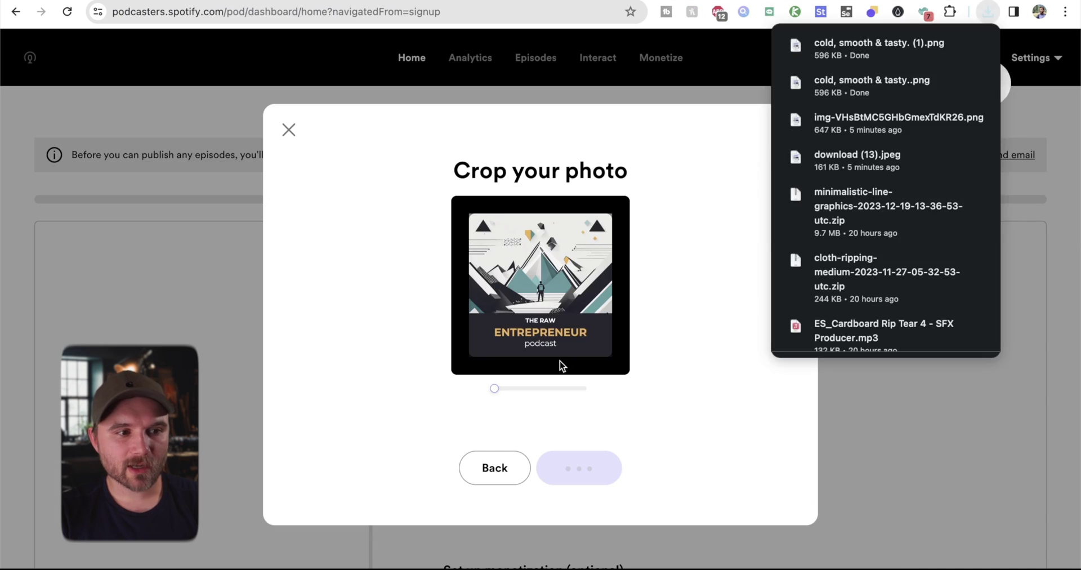
In Spotify for Podcasters, upload cold, smooth & tasty. (1).png from Downloads as the podcast cover art and accept the crop.
{"action": "left_click", "coordinate": [492, 483]}
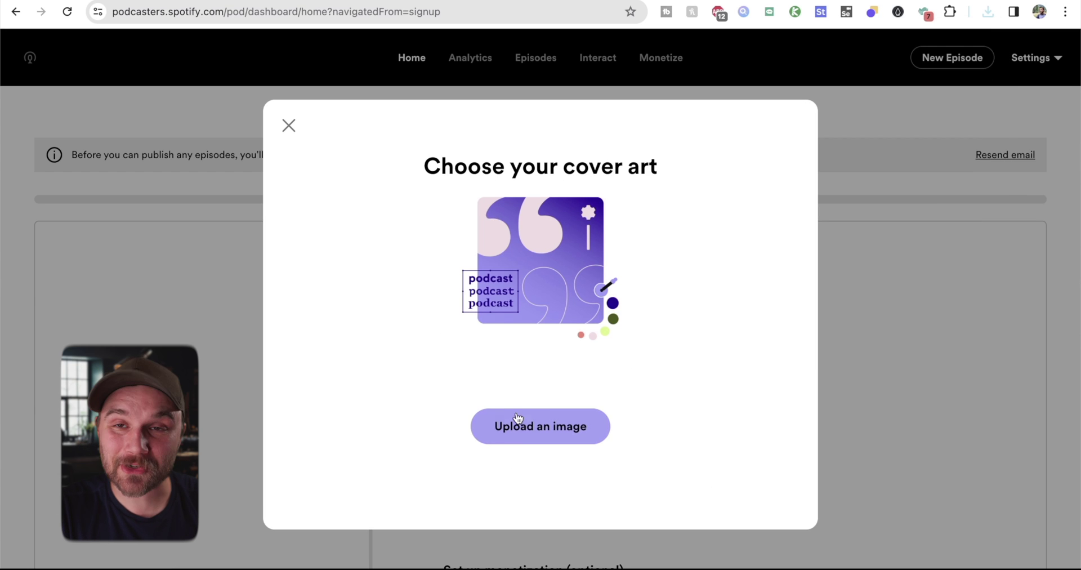
{"action": "left_click", "coordinate": [507, 425]}
{"action": "left_click", "coordinate": [834, 567]}
{"action": "left_click_drag", "start_coordinate": [834, 548], "coordinate": [513, 330]}
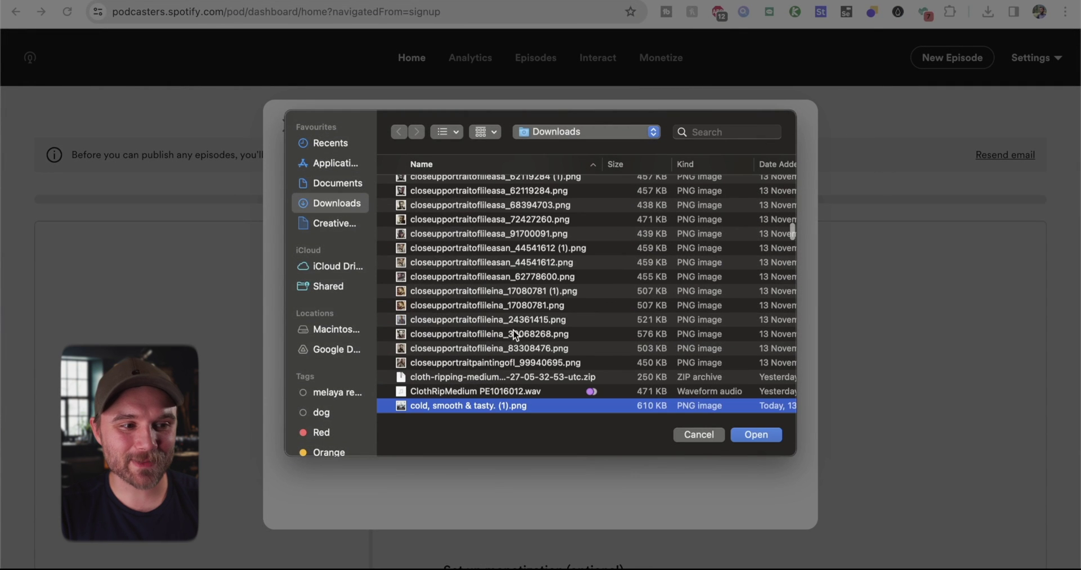
{"action": "left_click", "coordinate": [747, 437]}
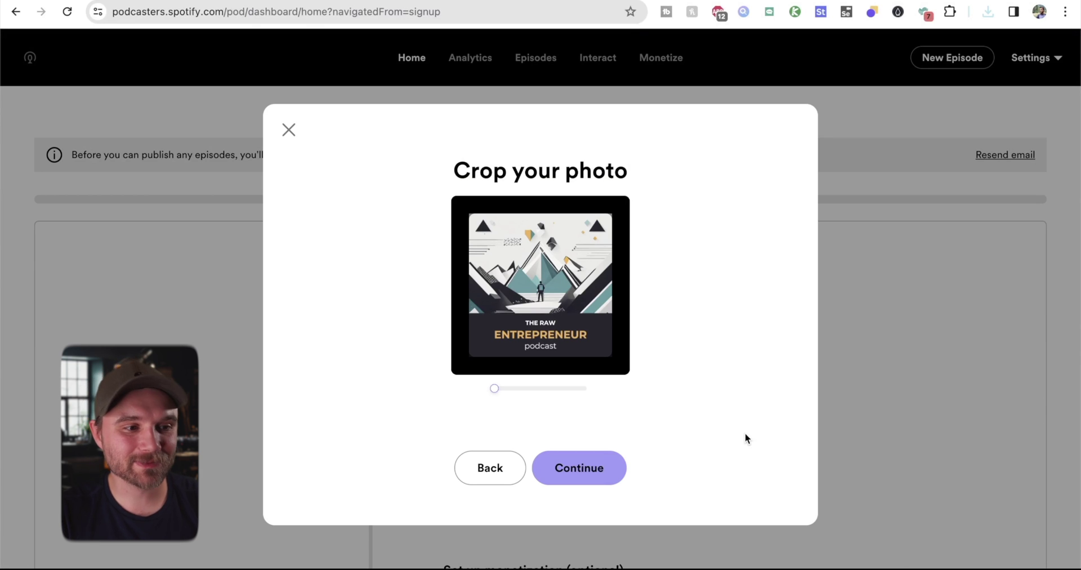
{"action": "left_click", "coordinate": [601, 459]}
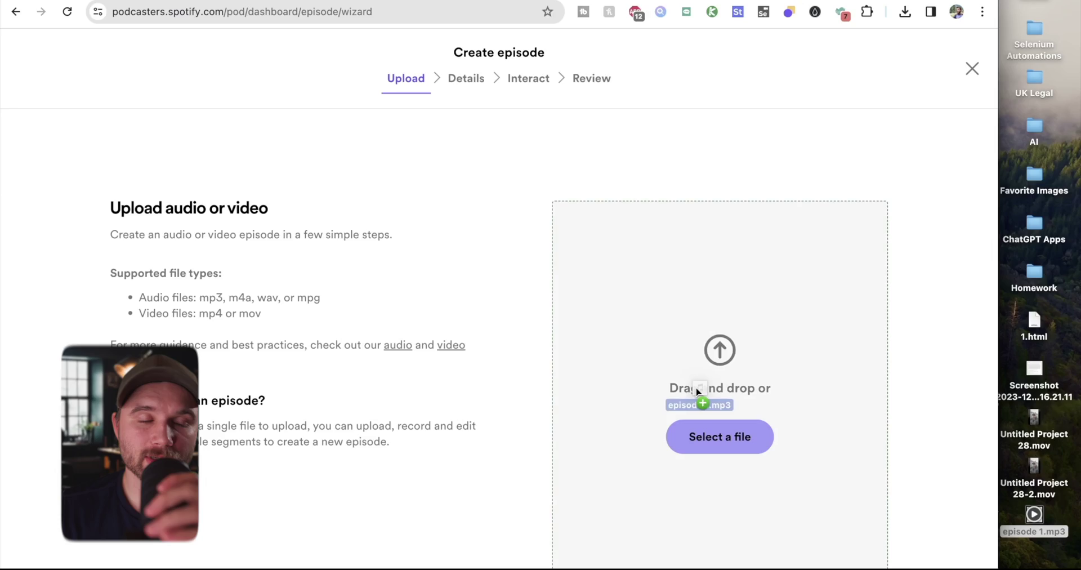
Upload the desktop file episode 1.mp3 as a new episode and open its title for entry.
{"action": "left_click_drag", "start_coordinate": [700, 400], "coordinate": [701, 401]}
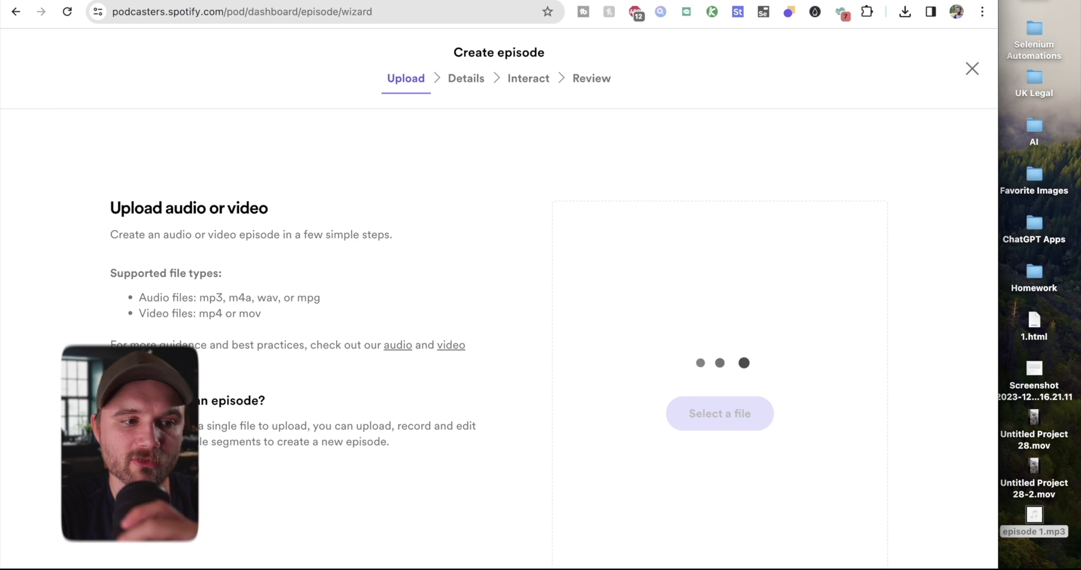
{"action": "left_click", "coordinate": [291, 303]}
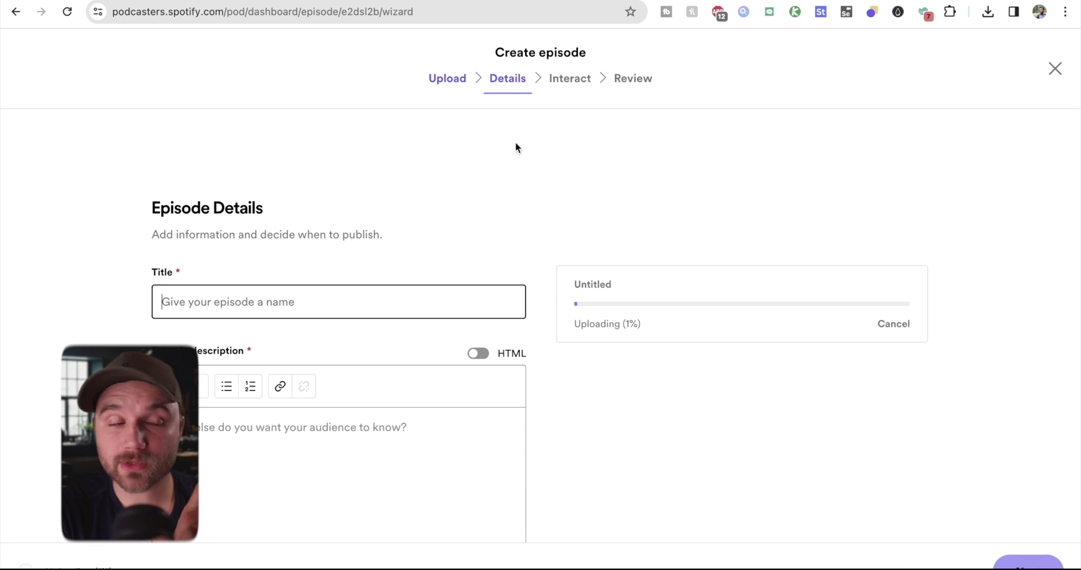
Switch to a new ChatGPT chat and ask what to call an instructional episode about how to make a podcast for "the raw entrepreneur".
{"action": "left_click", "coordinate": [655, 3]}
{"action": "left_click", "coordinate": [40, 51]}
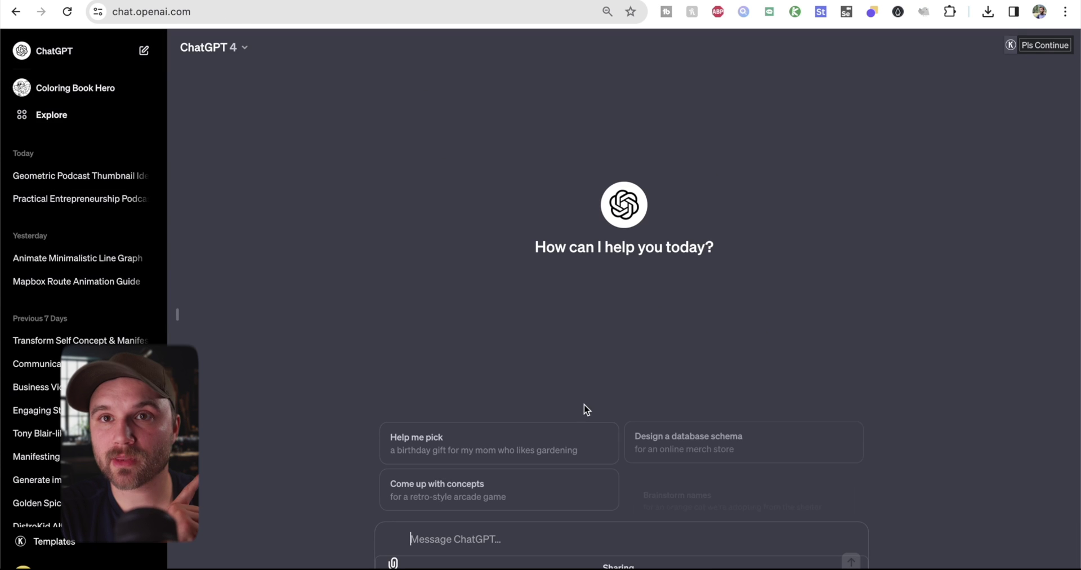
{"action": "type", "text": "I have a "}
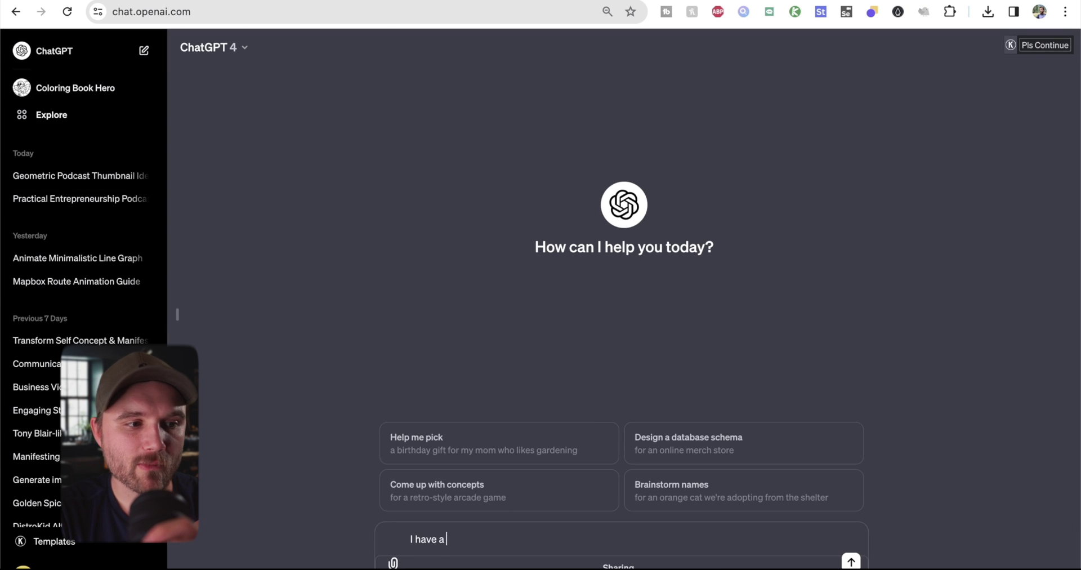
{"action": "type", "text": "podcast epis"}
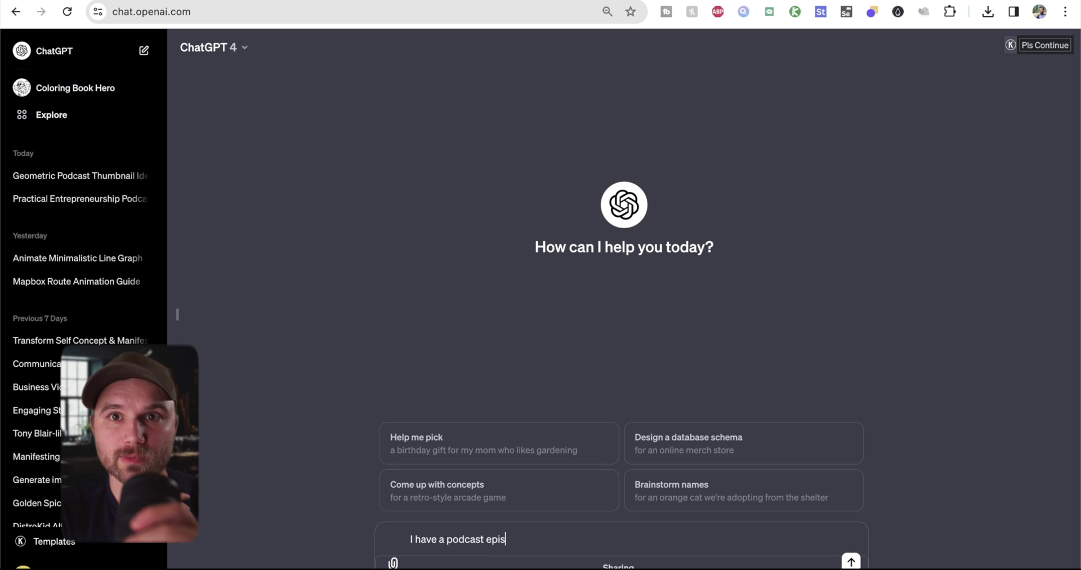
{"action": "type", "text": "ode about making"}
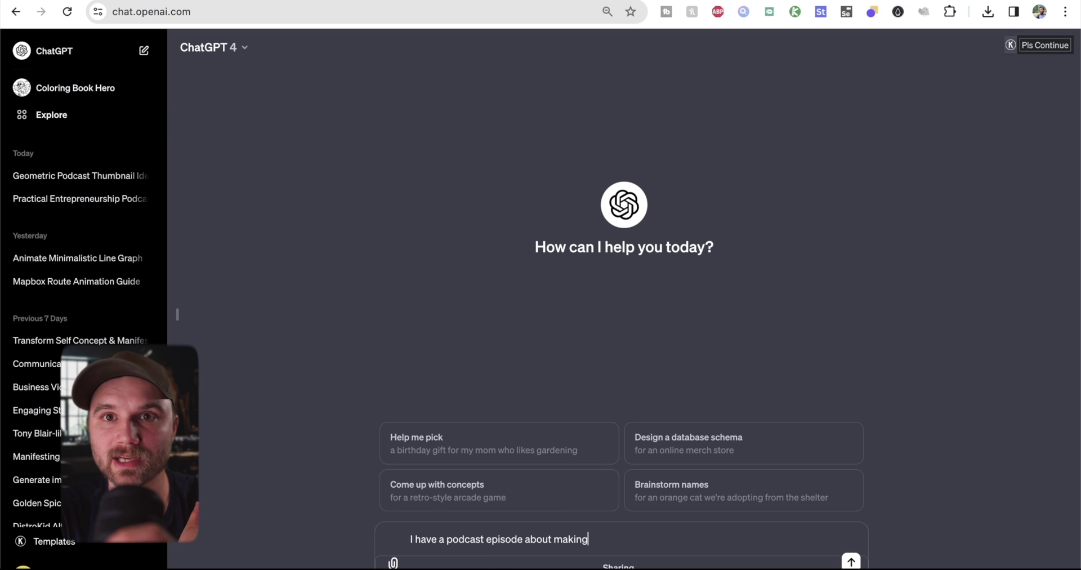
{"action": "type", "text": "instructional about how to make a podcast."}
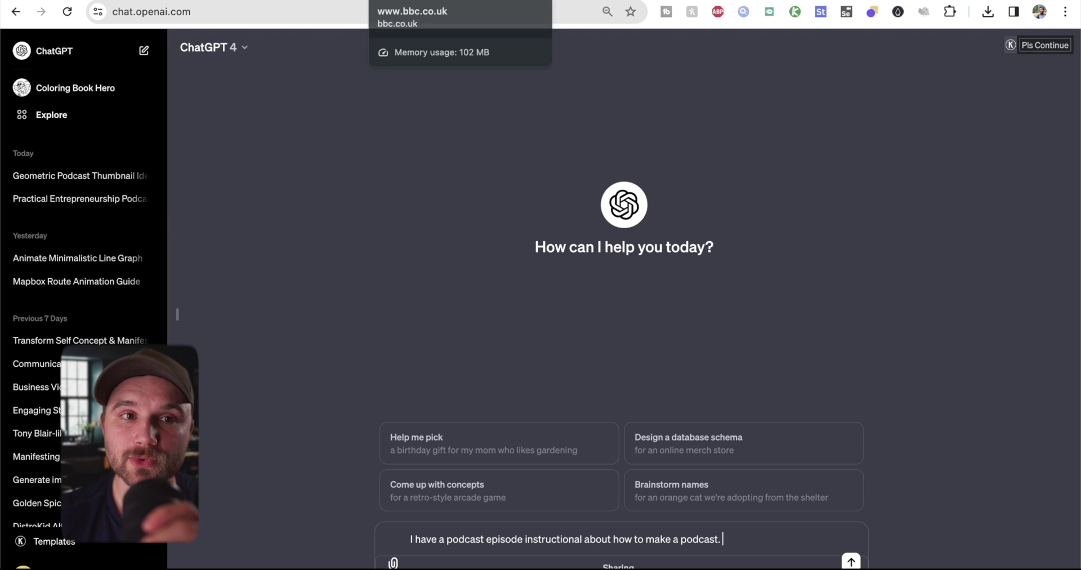
{"action": "type", "text": " The ppodc"}
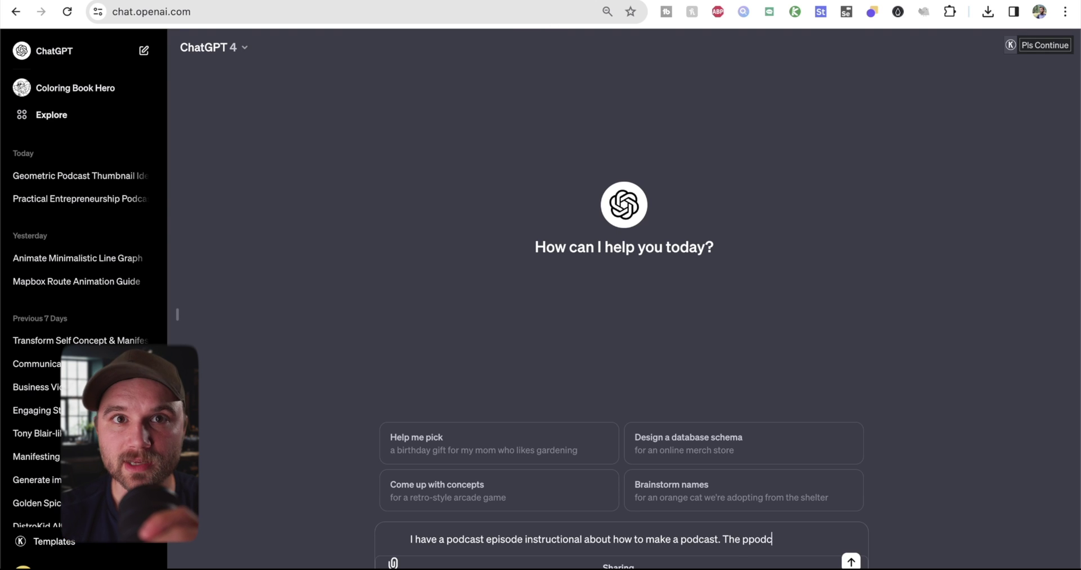
{"action": "type", "text": "ast is called"}
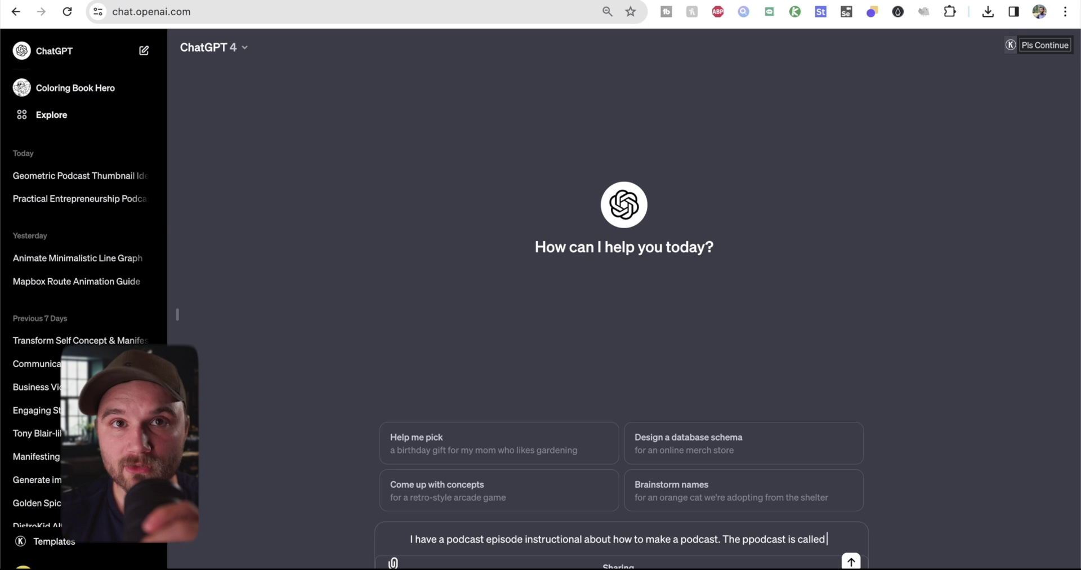
{"action": "type", "text": " \"the raw entr"}
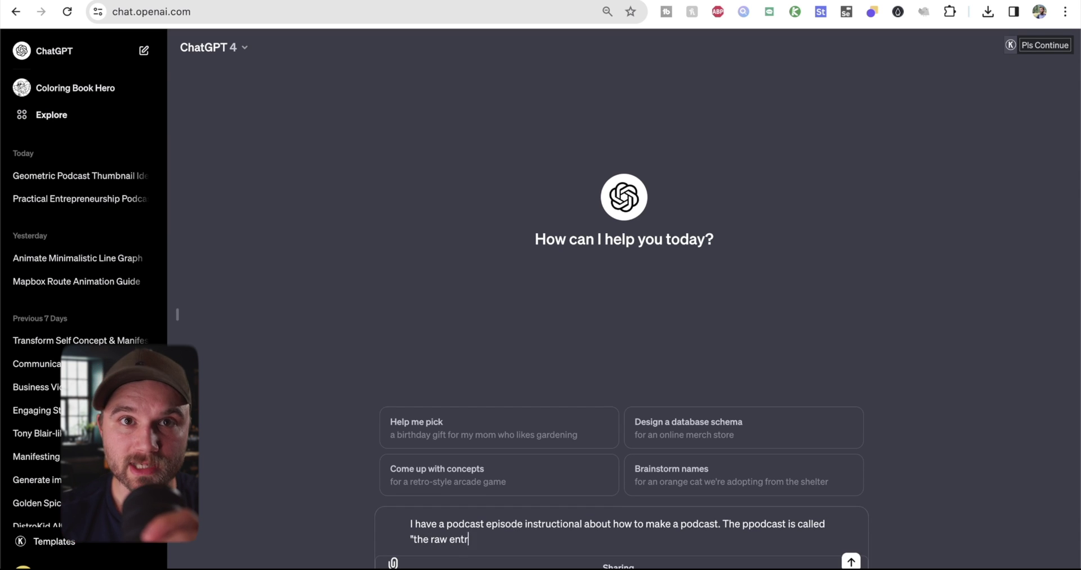
{"action": "type", "text": "epreneur\". What should I call this episiode?"}
{"action": "key", "text": "Return"}
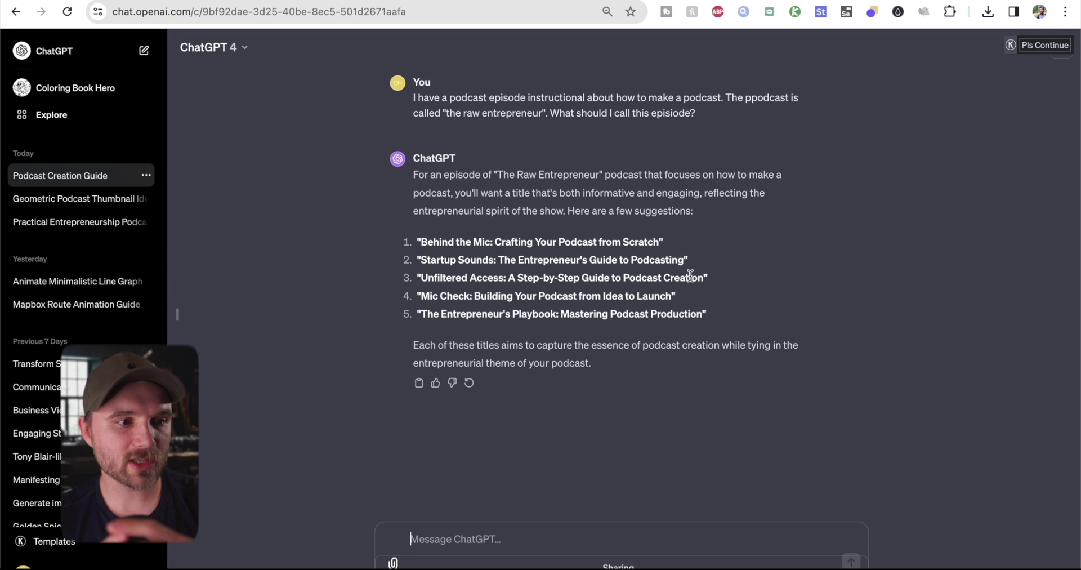
Copy ChatGPT's suggestion "Startup Sounds: The Entrepreneur's Guide to Podcasting" into the Spotify episode's title.
{"action": "left_click_drag", "start_coordinate": [688, 262], "coordinate": [407, 253]}
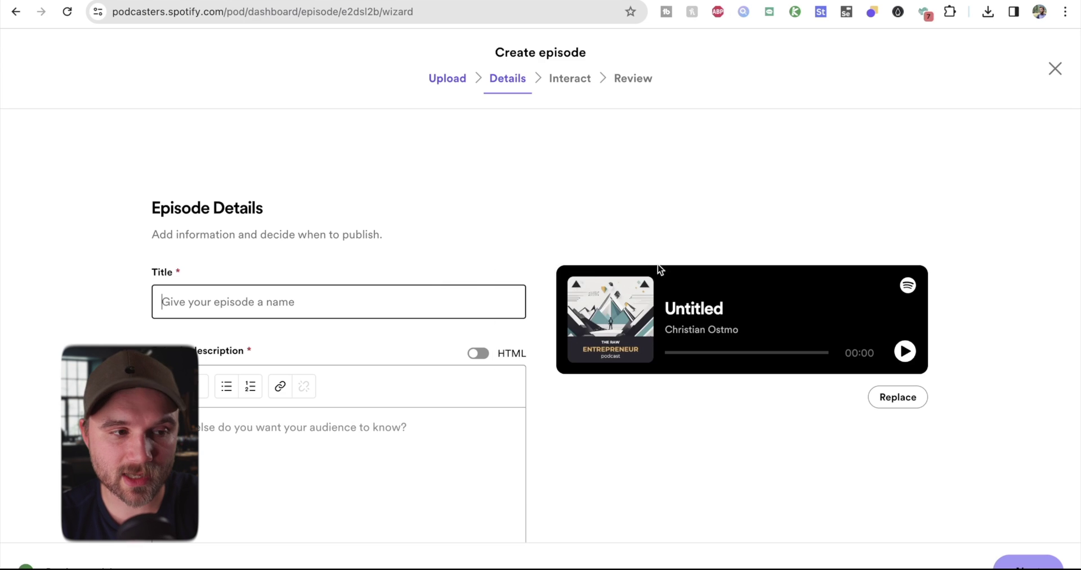
{"action": "type", "text": "Startup Sounds: The Entrepreneur's Guide to Podcasting"}
{"action": "scroll", "coordinate": [389, 299], "scroll_direction": "down", "scroll_amount": 2}
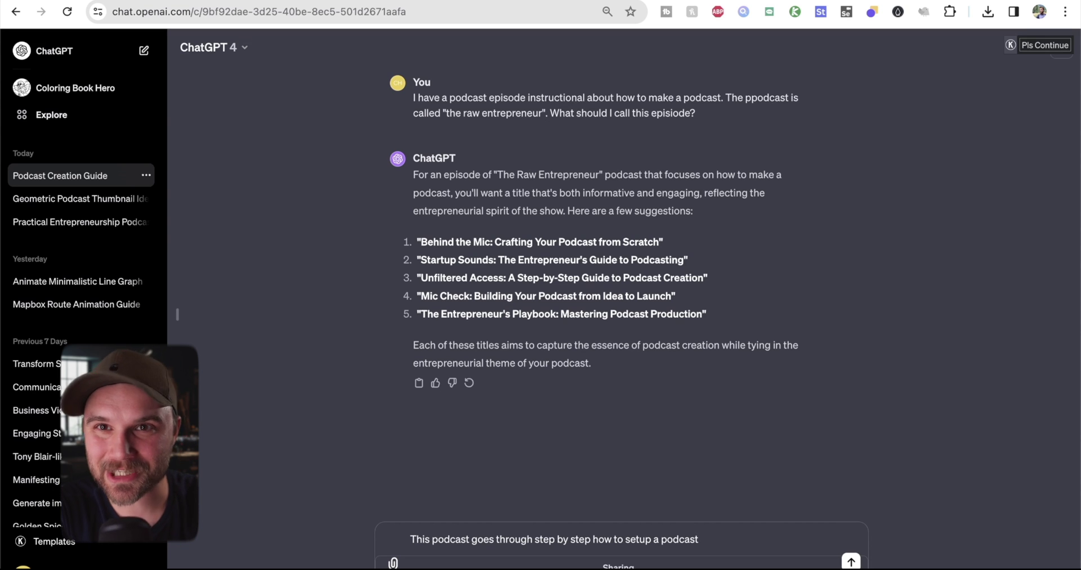
{"action": "type", "text": "What"}
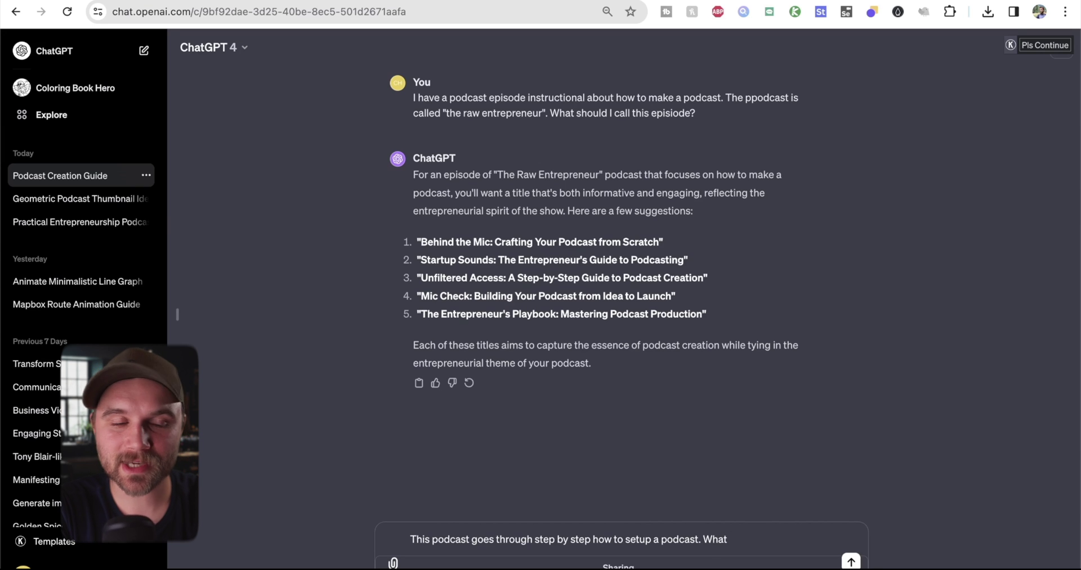
{"action": "key", "text": "BackSpace"}
{"action": "key", "text": "BackSpace"}
{"action": "type", "text": "Can you please write me a"}
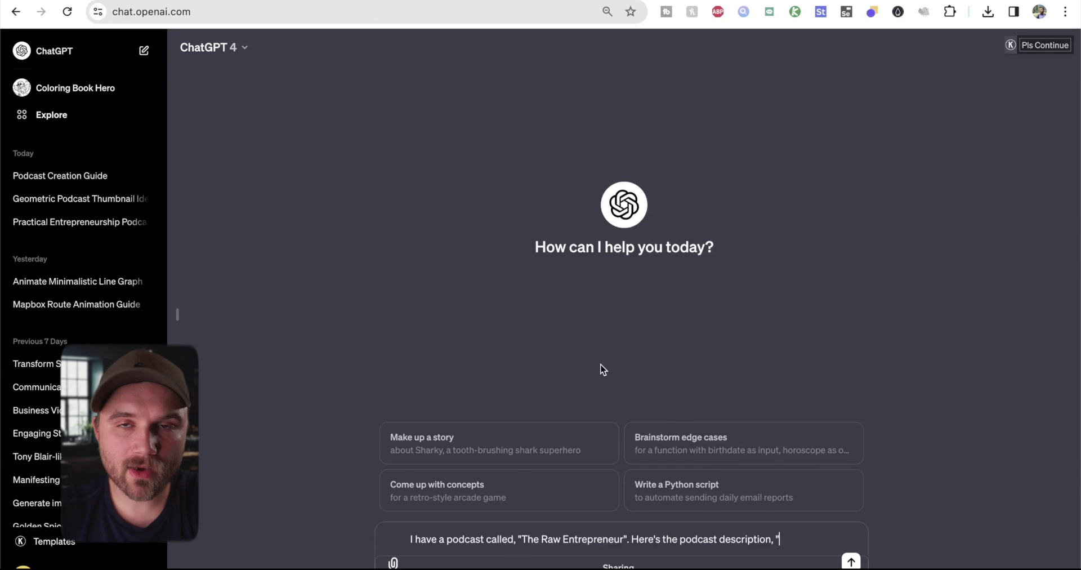
In the new ChatGPT prompt, insert the quoted podcast description, followed by a new paragraph reading "Now, I have episode 1, and it's called".
{"action": "type", "text": "The Raw Entrepreneur offers real-world, no-nonsense advice for business enthusiasts. Hosted by a seasoned veteran, we tackle the nitty-gritty of building successful ventures, from ideation to execution. Engaging with real founders, we explore practical strategies and face the challenges and opportunities head-on. This podcast is your masterclass in entrepreneurship, focusing on actionable insights for real-life entrepreneurs"}
{"action": "type", "text": "\""}
{"action": "key", "text": "shift+Return"}
{"action": "key", "text": "shift+Return"}
{"action": "type", "text": "Now, I have"}
{"action": "type", "text": " episode "}
{"action": "type", "text": "1, and it;s "}
{"action": "type", "text": "'s called"}
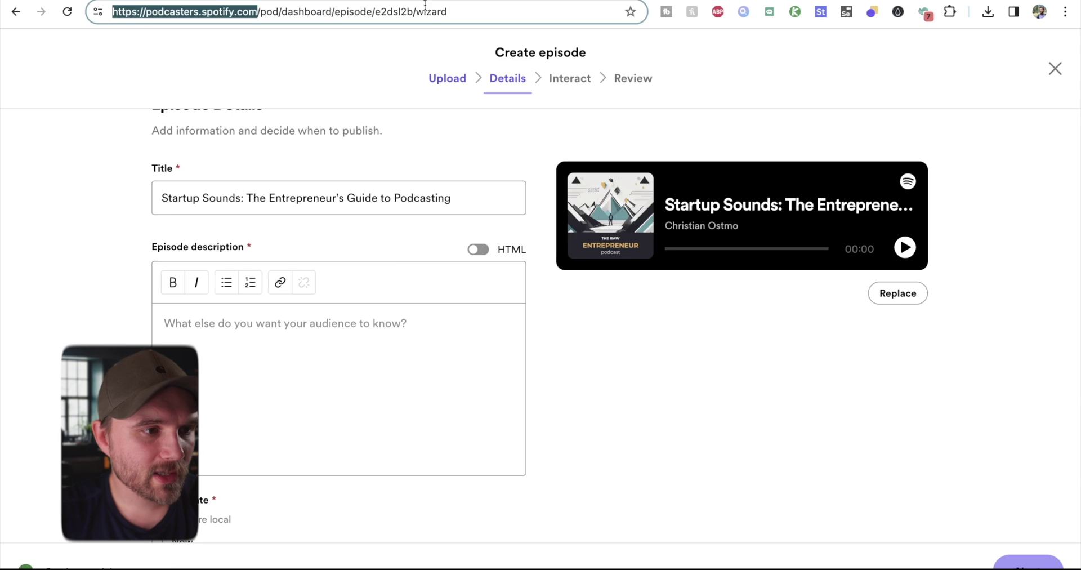
Copy the episode title from Spotify for Podcasters and add it in quotes after "it's called" in the ChatGPT prompt.
{"action": "left_click", "coordinate": [457, 200]}
{"action": "key", "text": "ctrl+a"}
{"action": "key", "text": "ctrl+c"}
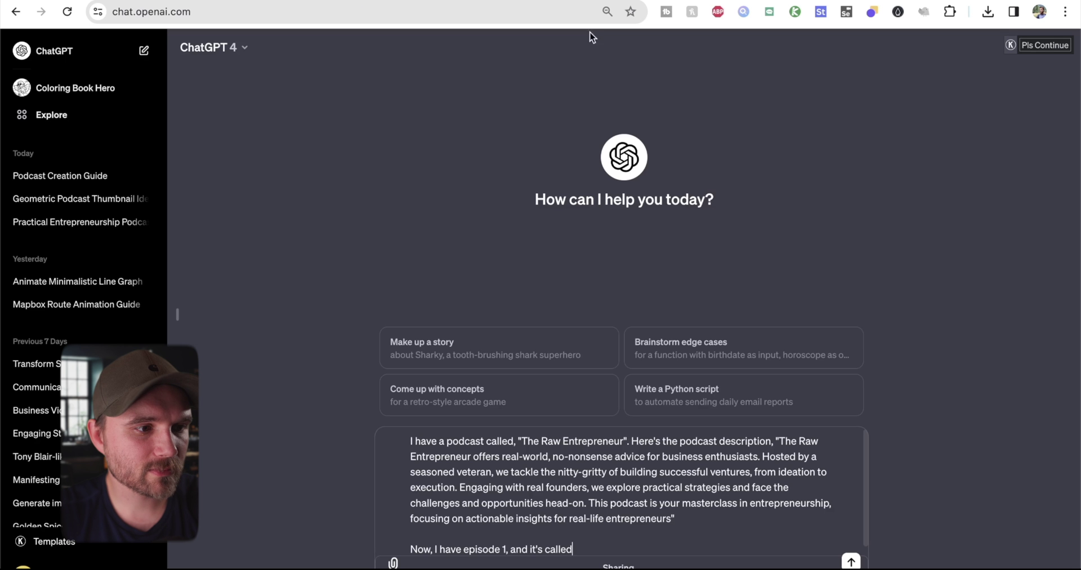
{"action": "type", "text": ", \""}
{"action": "key", "text": "ctrl+v"}
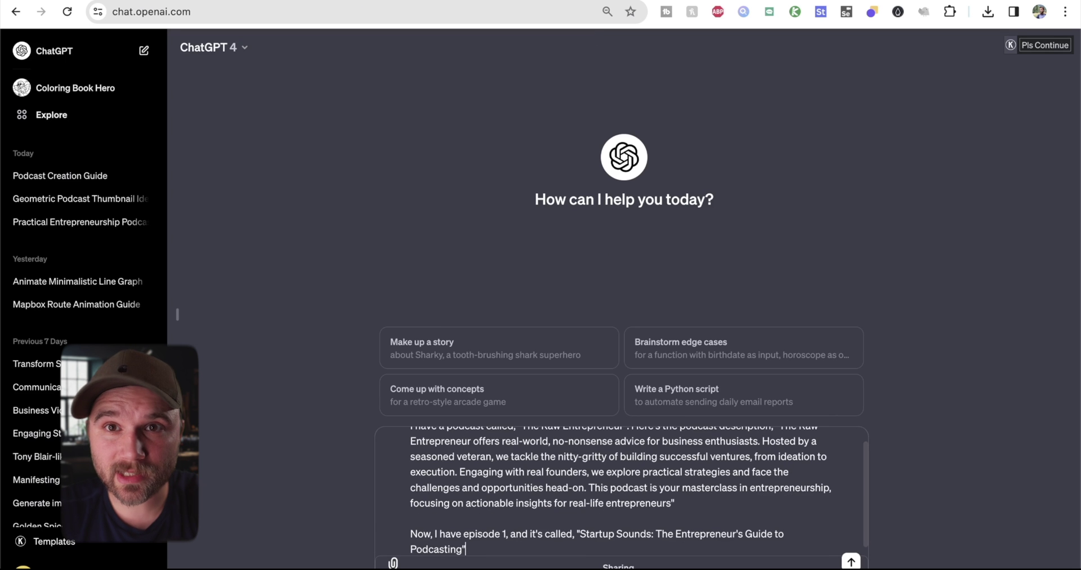
Continue the prompt with "It goes through step by step the logistics of setting up a podcast. Please write me a description".
{"action": "type", "text": "\". It goe"}
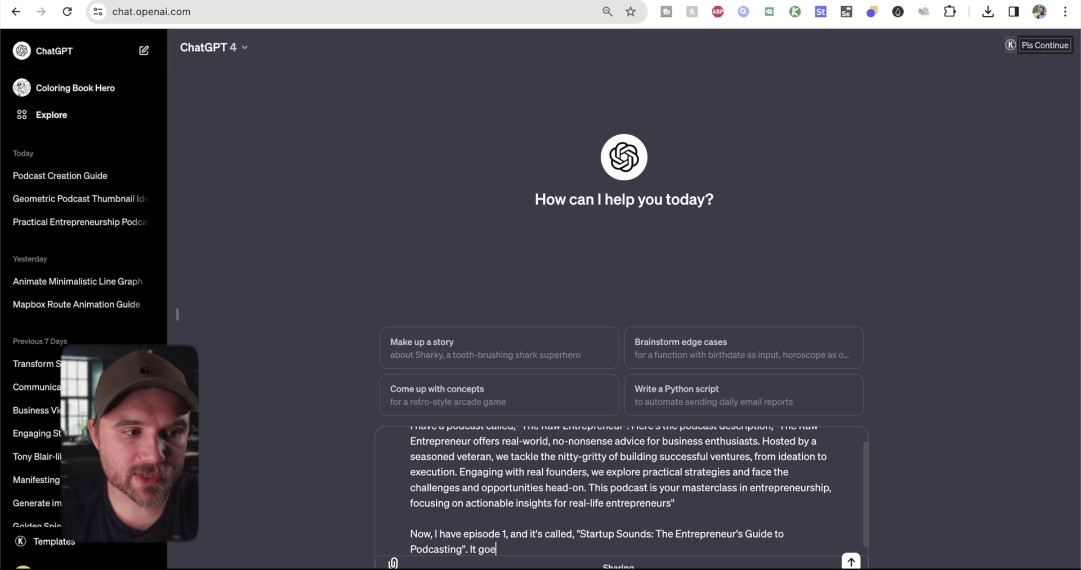
{"action": "type", "text": "s through step "}
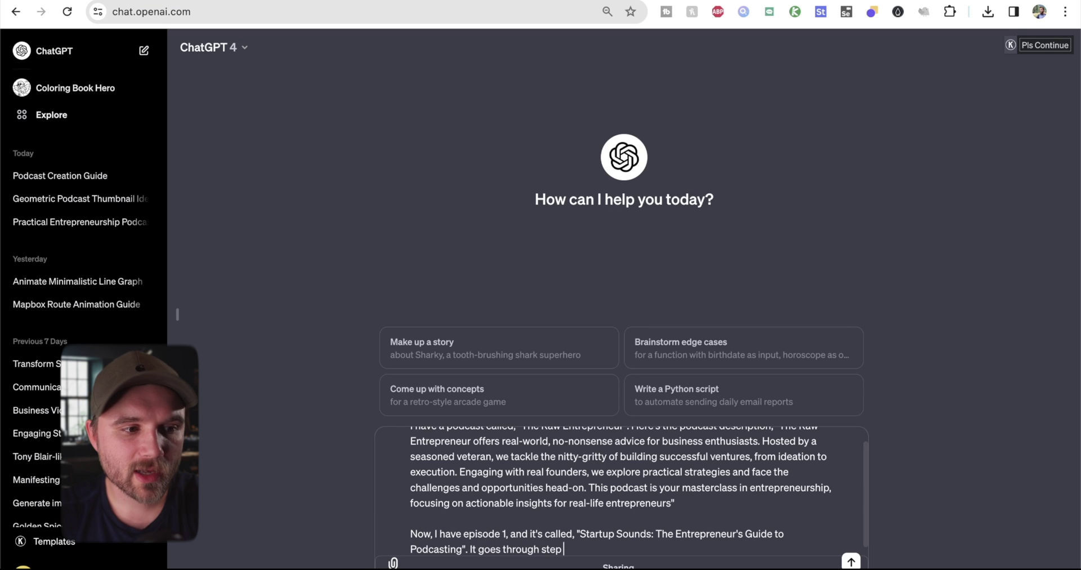
{"action": "type", "text": "by step the logi"}
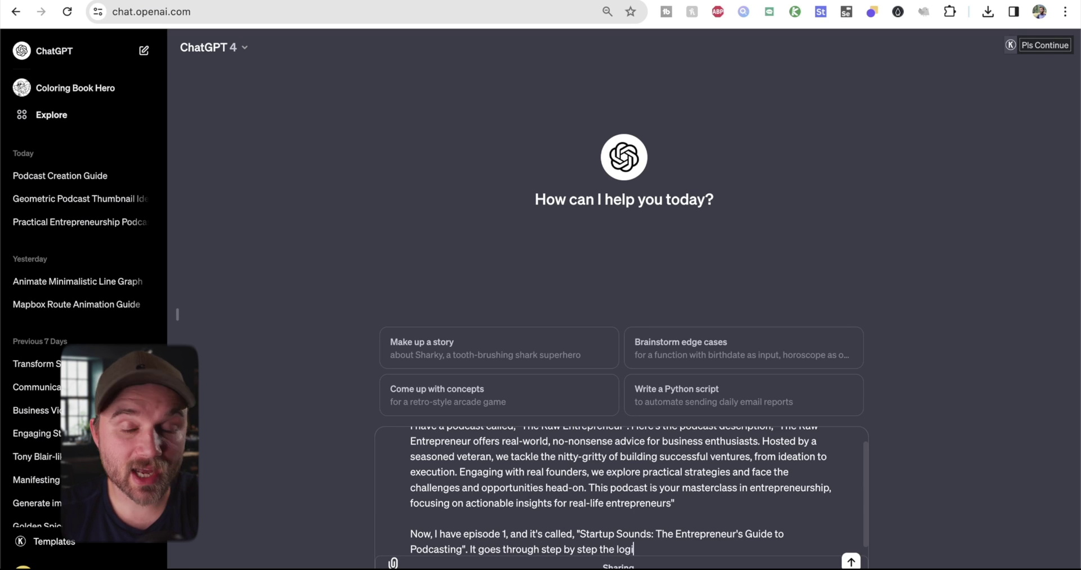
{"action": "type", "text": "stics of set"}
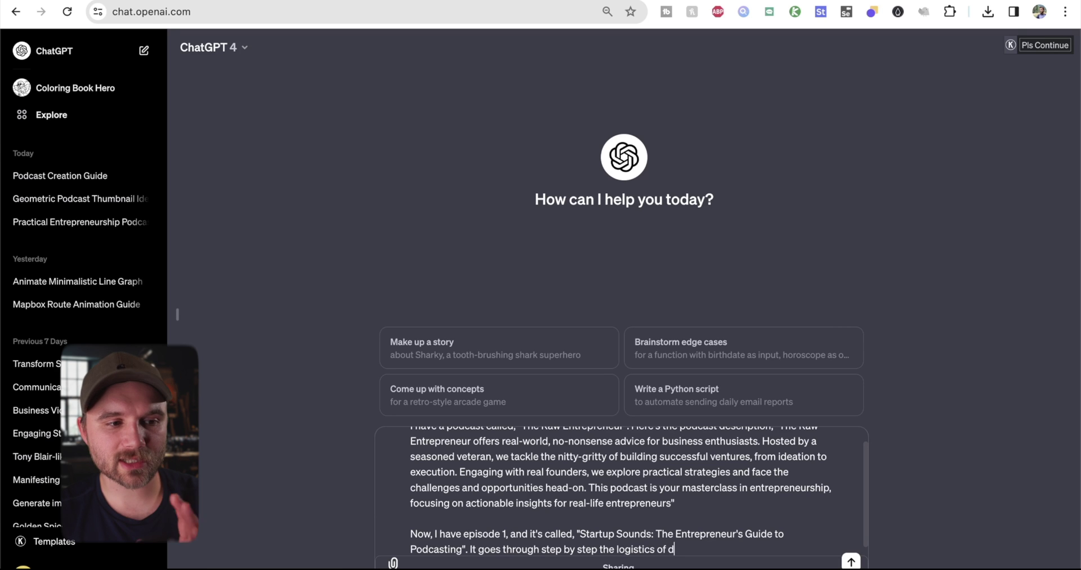
{"action": "type", "text": "ting up a podcas"}
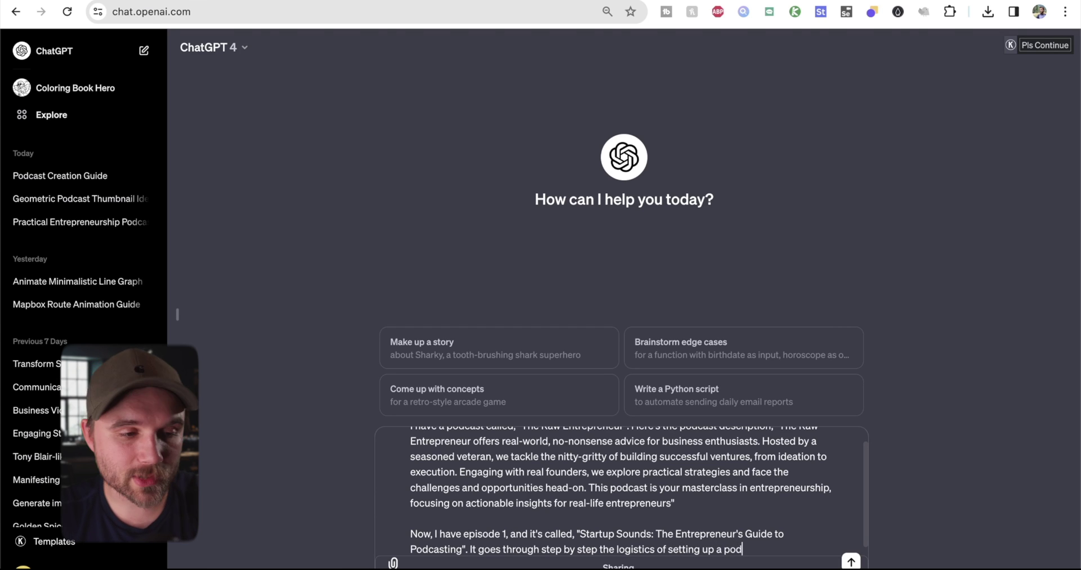
{"action": "type", "text": "t. Please write me a description. "}
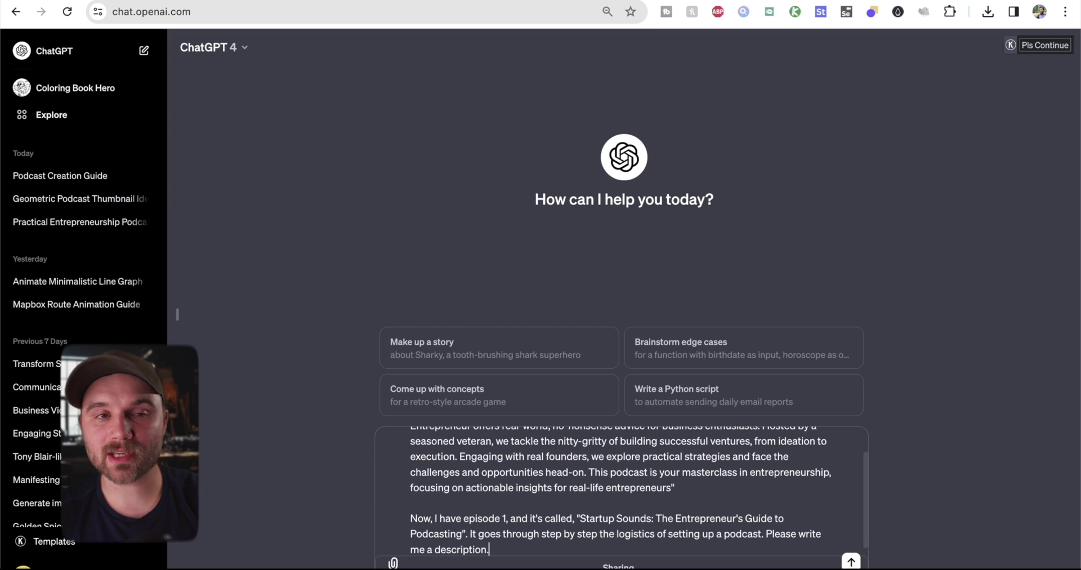
Ask that the episode description follow exactly the same type of language as the podcast description, "No fluff, no BS, and concise", and send the prompt.
{"action": "type", "text": "for the episode. The p"}
{"action": "type", "text": "escriptions "}
{"action": "type", "text": "h"}
{"action": "type", "text": " should follow exactly the same language"}
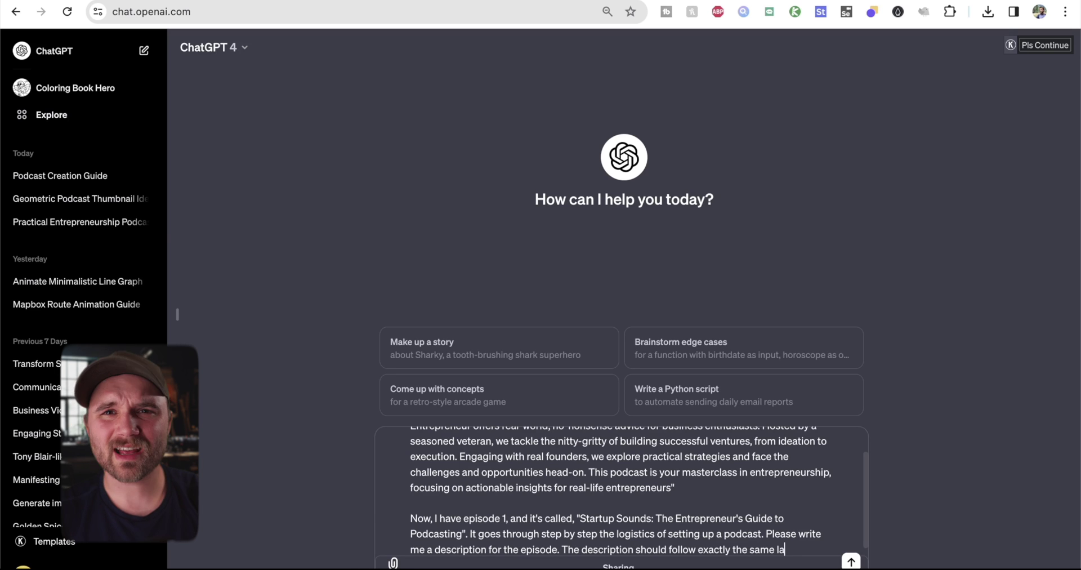
{"action": "key", "text": "BackSpace"}
{"action": "key", "text": "BackSpace"}
{"action": "key", "text": "BackSpace"}
{"action": "key", "text": "BackSpace"}
{"action": "key", "text": "BackSpace"}
{"action": "key", "text": "BackSpace"}
{"action": "key", "text": "BackSpace"}
{"action": "key", "text": "BackSpace"}
{"action": "type", "text": "type of language as the podcast description. No fluff, no BS, and concise."}
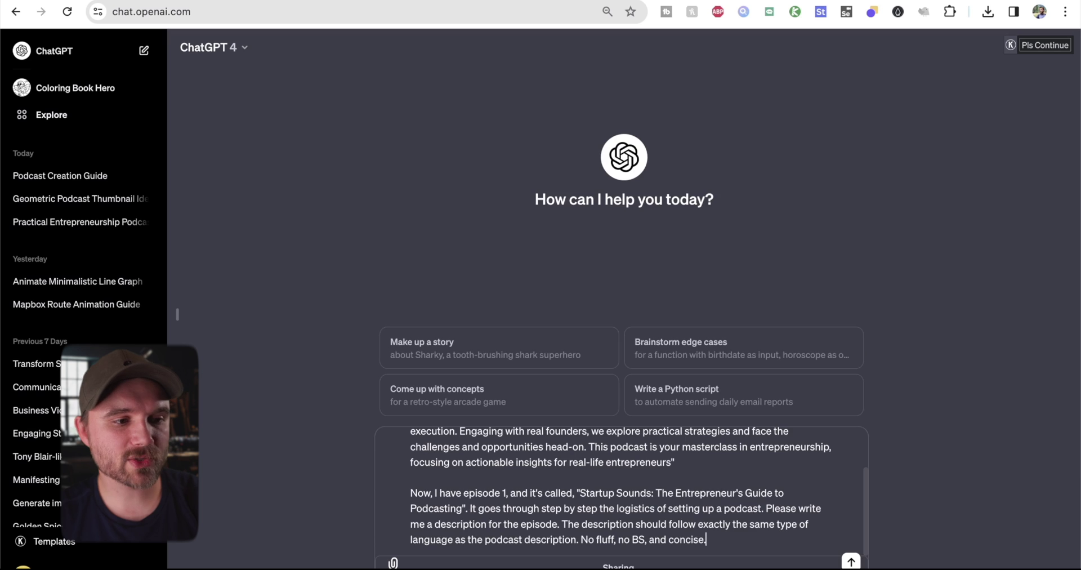
{"action": "key", "text": "Return"}
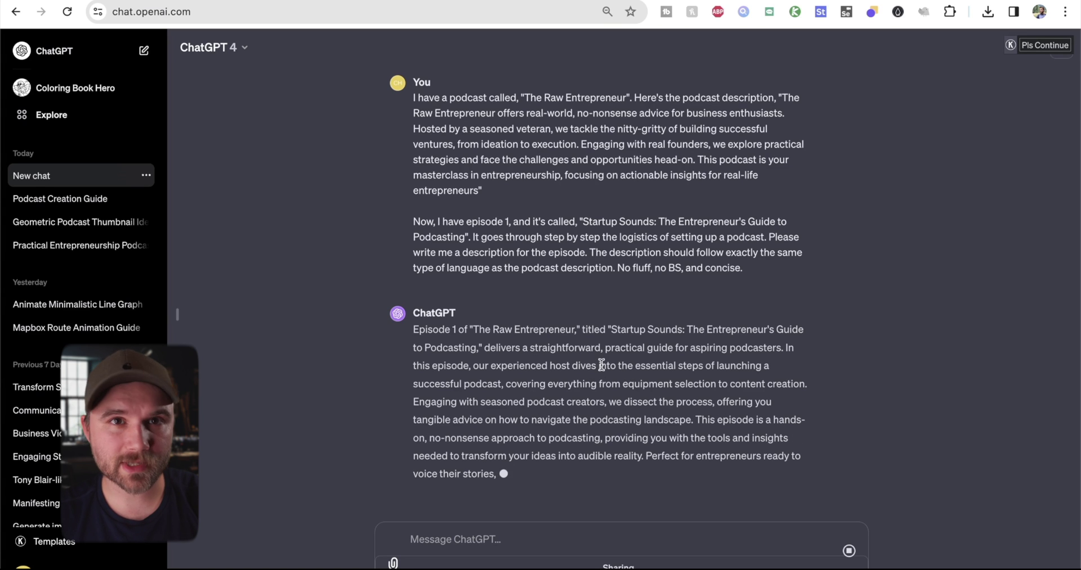
Copy ChatGPT's generated episode description into the Episode description of the Spotify episode.
{"action": "left_click_drag", "start_coordinate": [519, 307], "coordinate": [779, 432]}
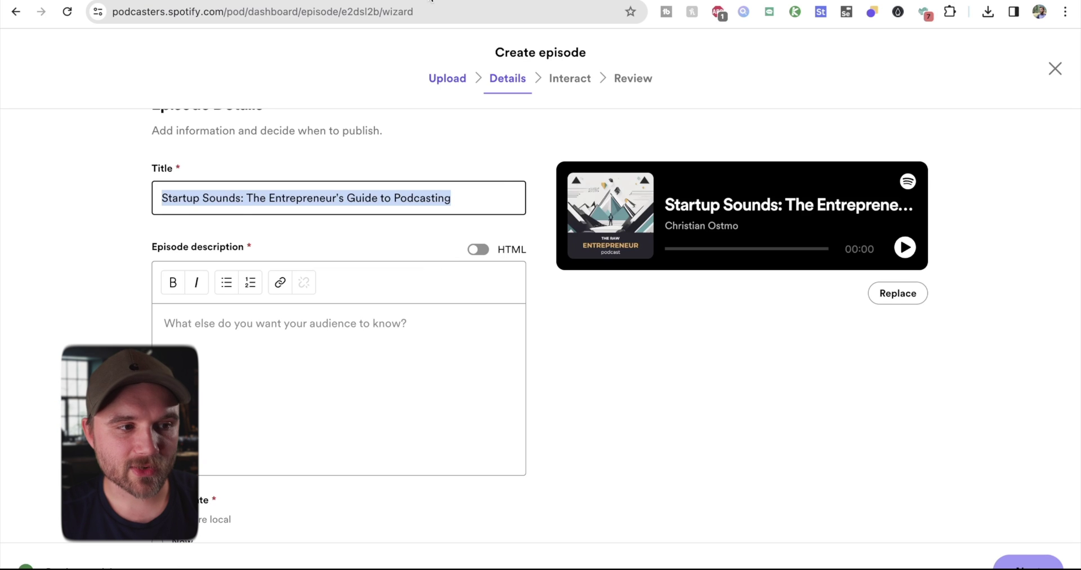
{"action": "left_click", "coordinate": [309, 345]}
{"action": "key", "text": "ctrl+v"}
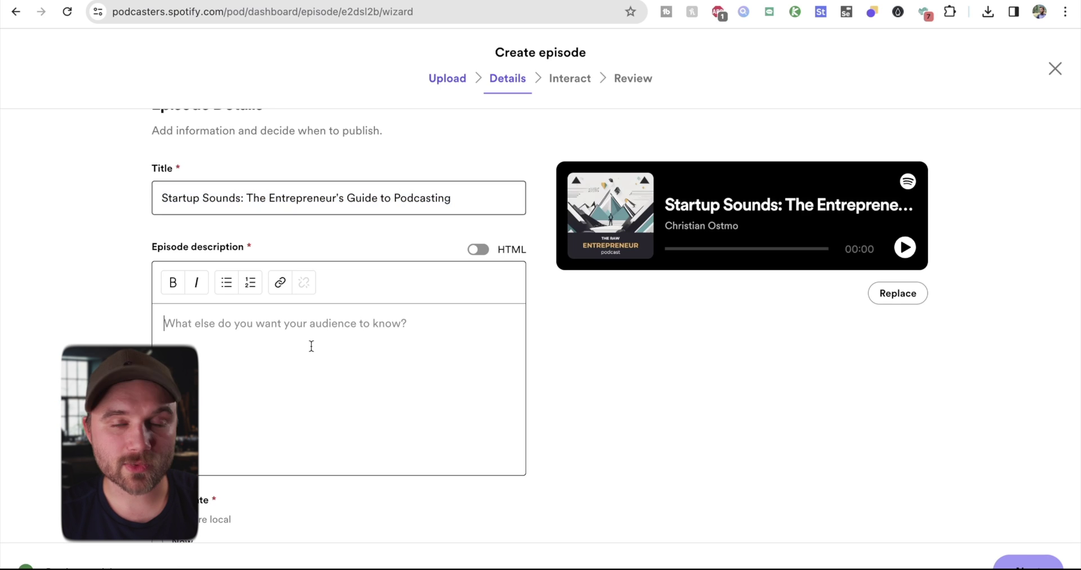
Replace the opening of the episode description with "This is", so it begins "This is a straightforward, practical guide for aspiring podcasters".
{"action": "key", "text": "ctrl+a"}
{"action": "key", "text": "Left"}
{"action": "type", "text": "This is"}
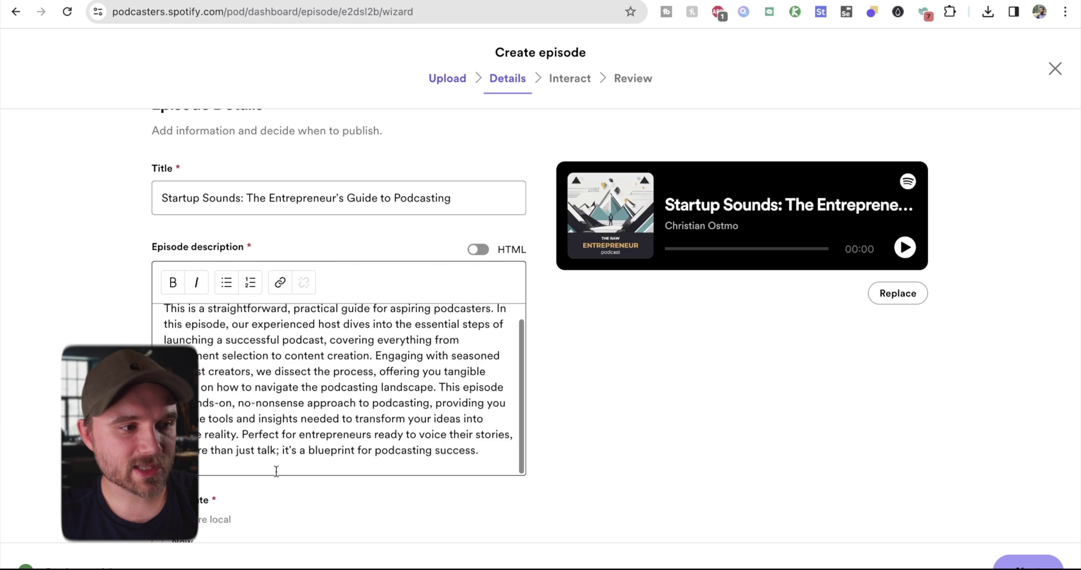
Expand the episode's optional additional details, which cover episode type, season and cover art.
{"action": "scroll", "coordinate": [280, 394], "scroll_direction": "down", "scroll_amount": 3}
{"action": "scroll", "coordinate": [279, 437], "scroll_direction": "down", "scroll_amount": 1}
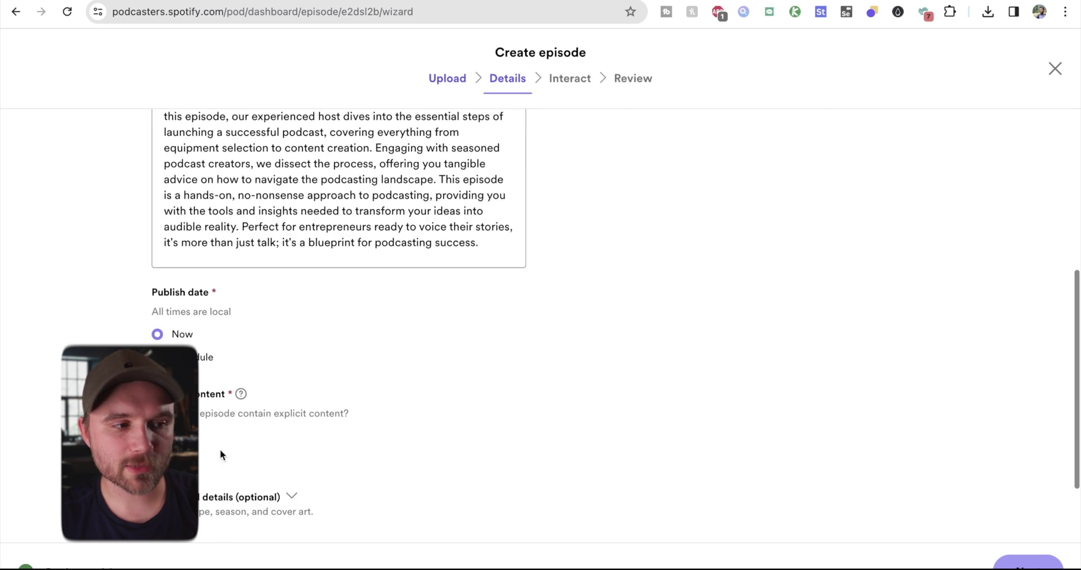
{"action": "scroll", "coordinate": [393, 483], "scroll_direction": "down", "scroll_amount": 2}
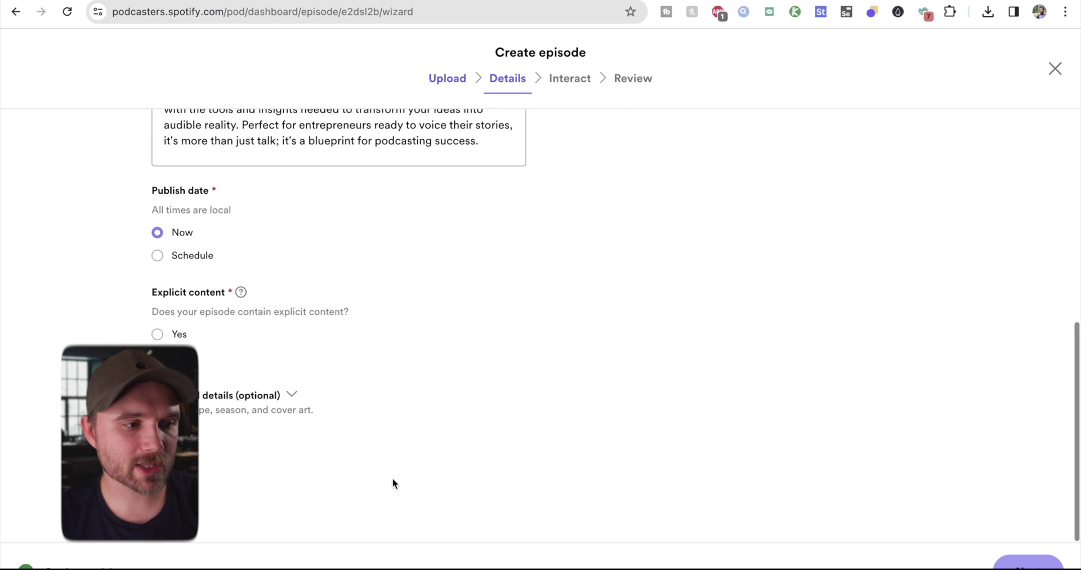
{"action": "left_click", "coordinate": [284, 393]}
{"action": "scroll", "coordinate": [284, 393], "scroll_direction": "down", "scroll_amount": 2}
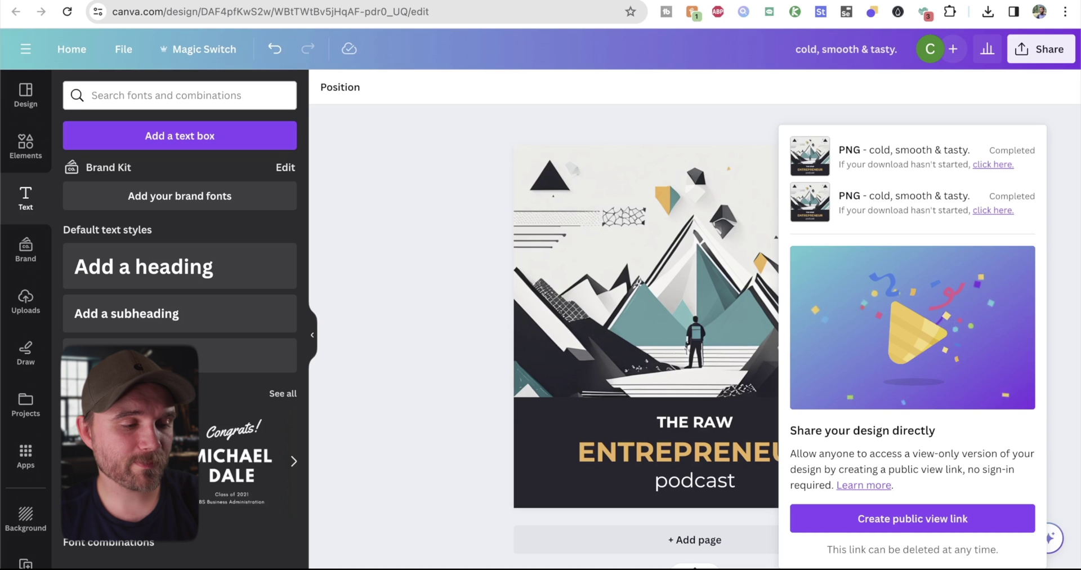
Switch to the Canva cover design and extend the dark title band upward to about 960 by 357.
{"action": "left_click", "coordinate": [479, 276]}
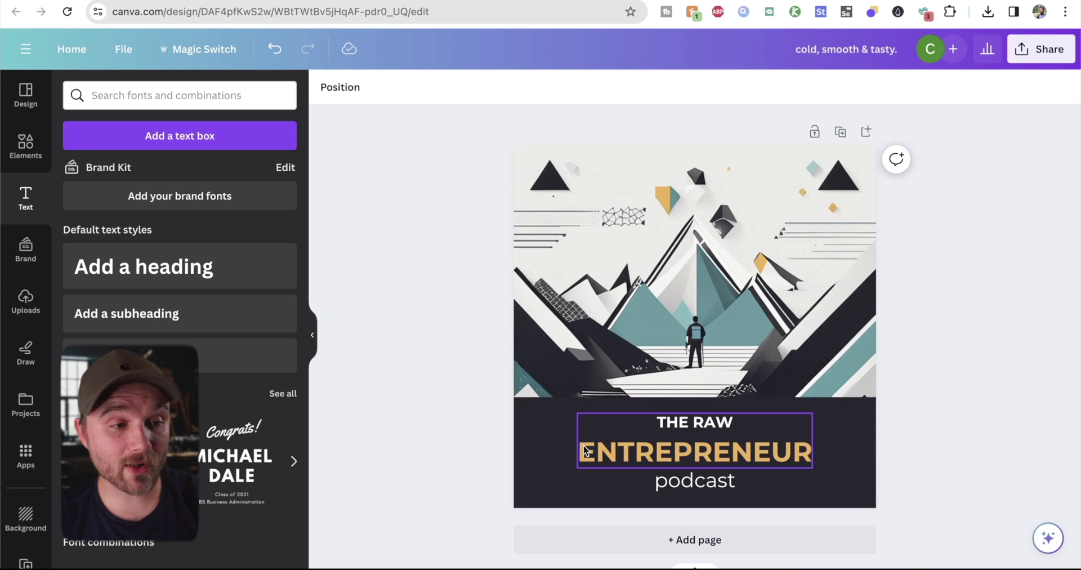
{"action": "left_click", "coordinate": [534, 434]}
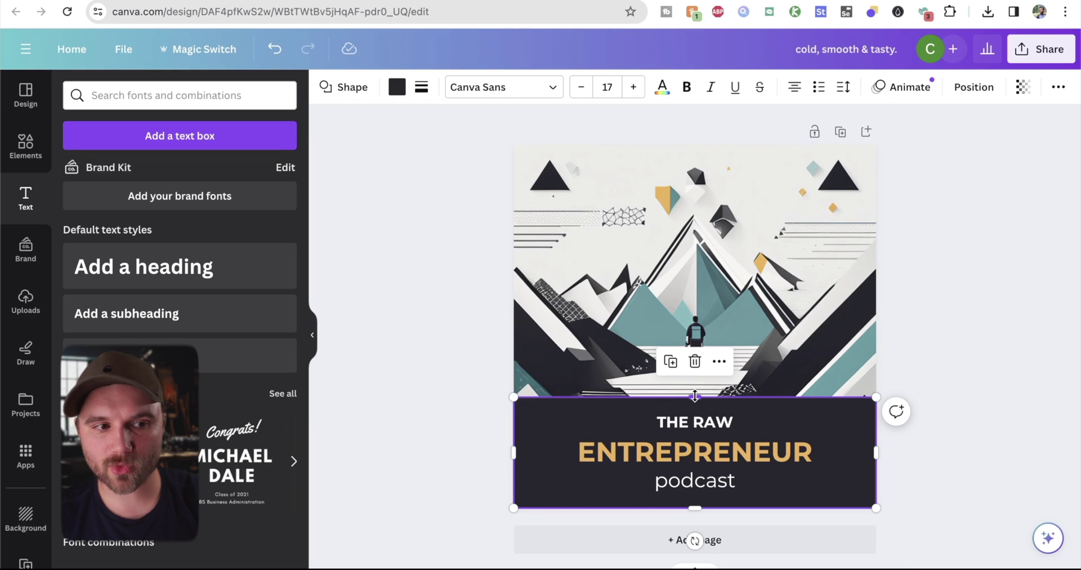
{"action": "left_click_drag", "start_coordinate": [695, 396], "coordinate": [695, 372]}
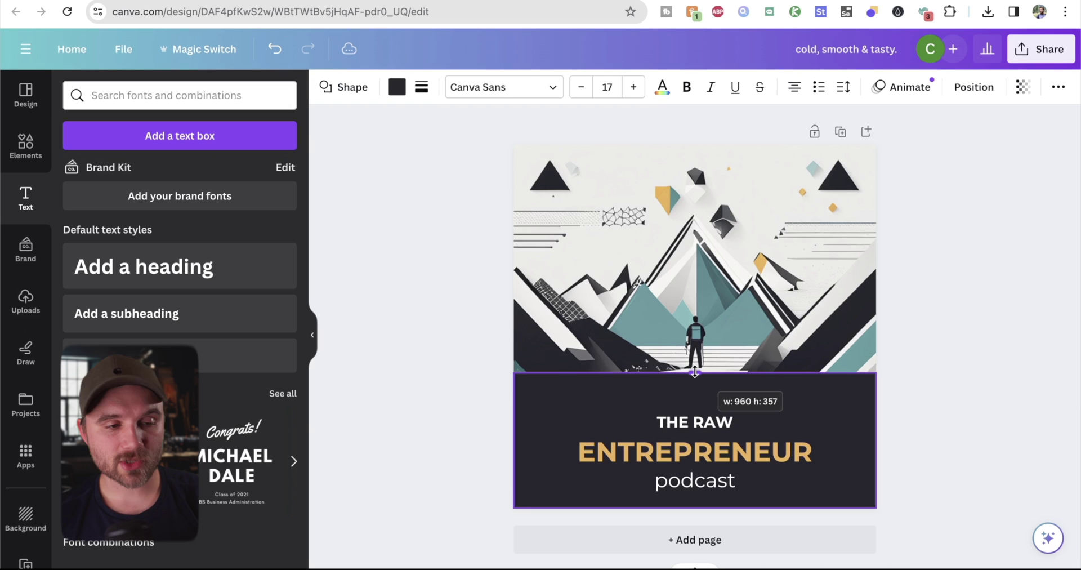
{"action": "left_click_drag", "start_coordinate": [695, 371], "coordinate": [695, 373]}
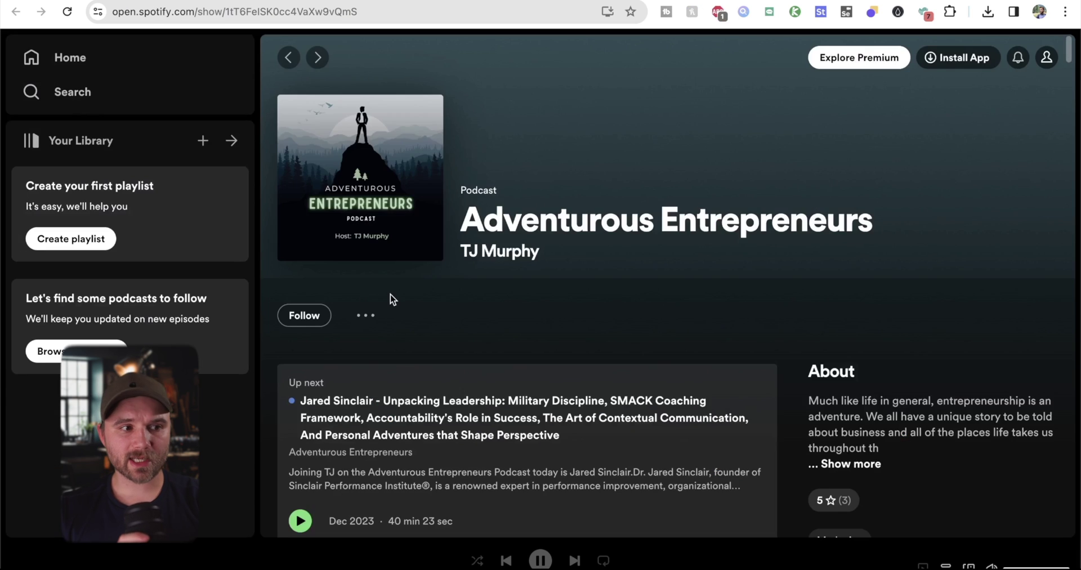
Switch to the Adventurous Entrepreneurs show on Spotify and examine how its individual episode covers are designed.
{"action": "scroll", "coordinate": [391, 294], "scroll_direction": "down", "scroll_amount": 7}
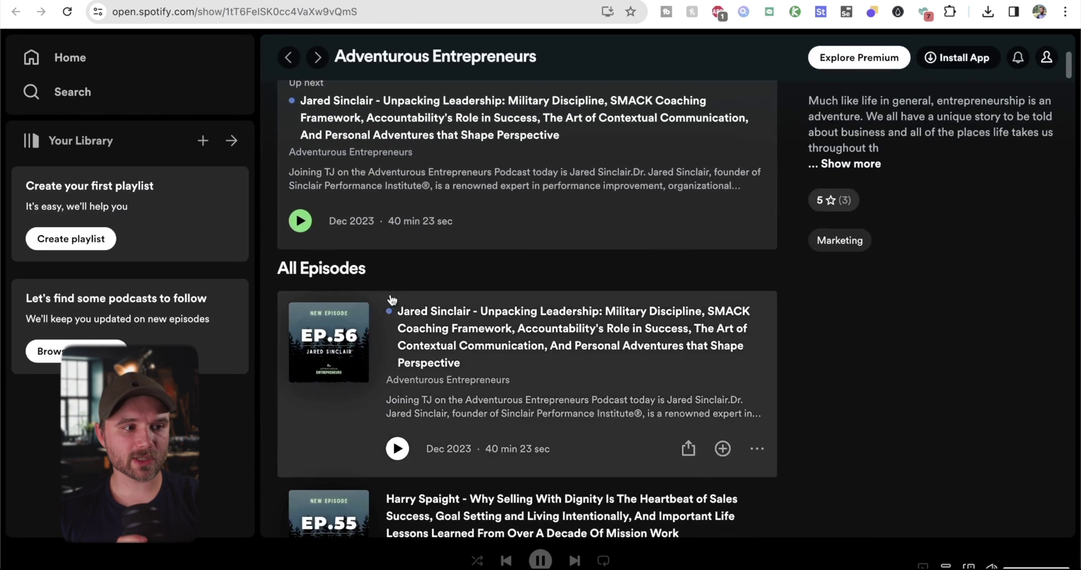
{"action": "scroll", "coordinate": [336, 357], "scroll_direction": "down", "scroll_amount": 1}
{"action": "scroll", "coordinate": [336, 356], "scroll_direction": "up", "scroll_amount": 4}
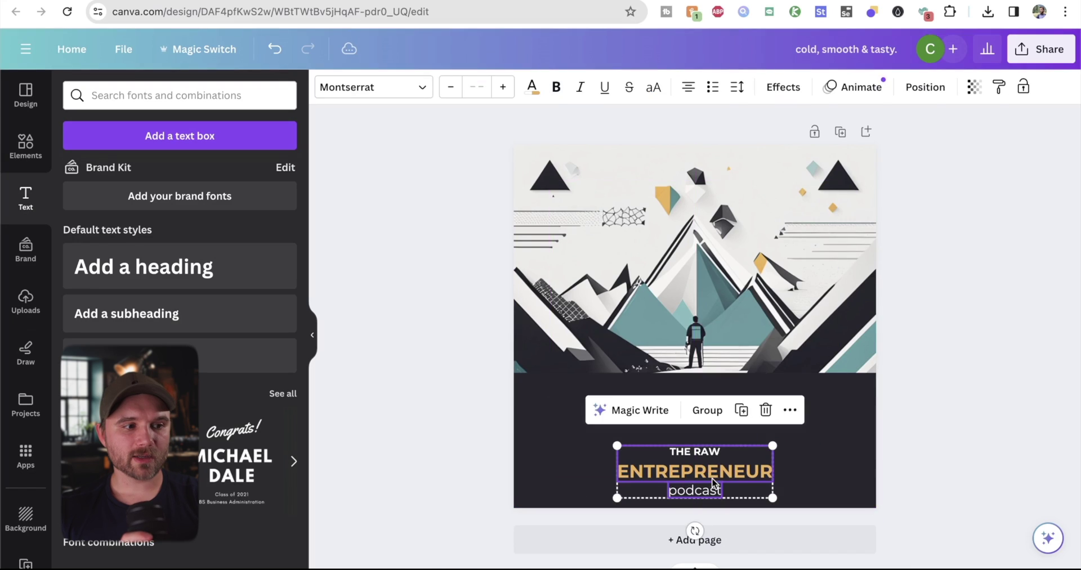
Add the bold text "EP.1" above the podcast name on the Canva cover and reduce the font size of a duplicate of it.
{"action": "left_click_drag", "start_coordinate": [144, 267], "coordinate": [678, 380]}
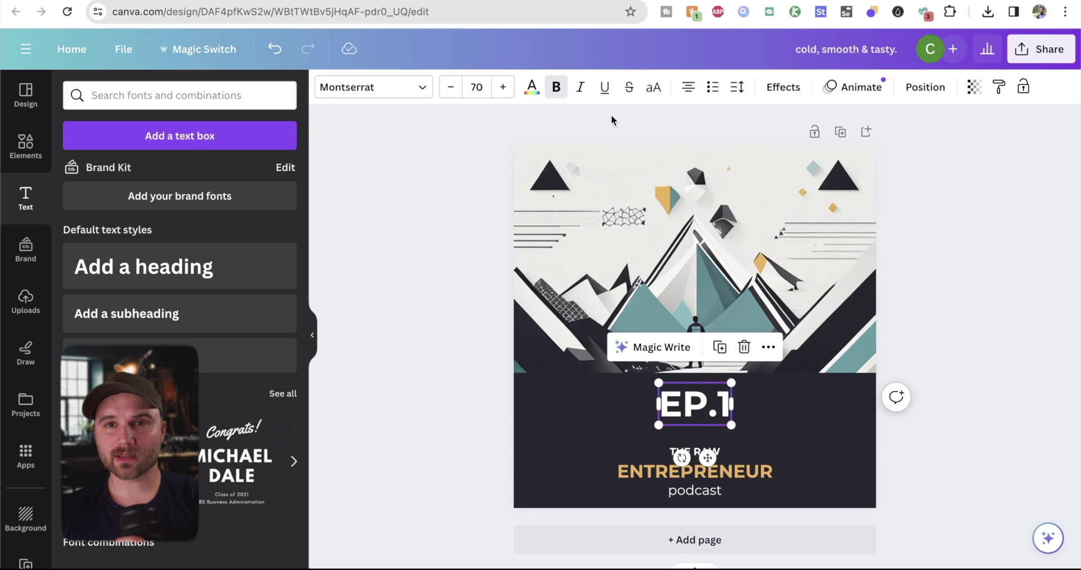
{"action": "left_click", "coordinate": [449, 87]}
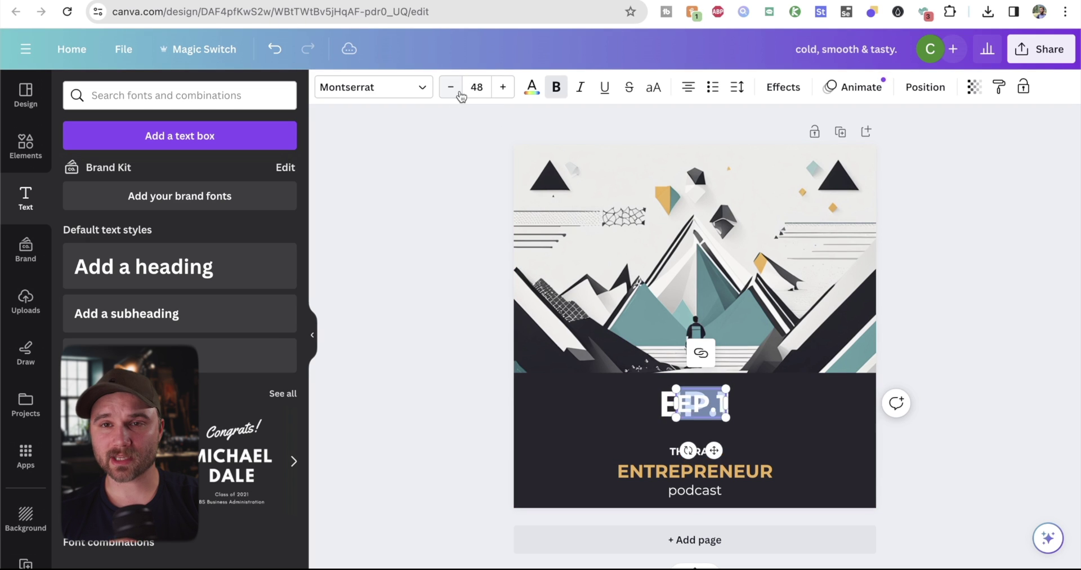
{"action": "left_click", "coordinate": [449, 88]}
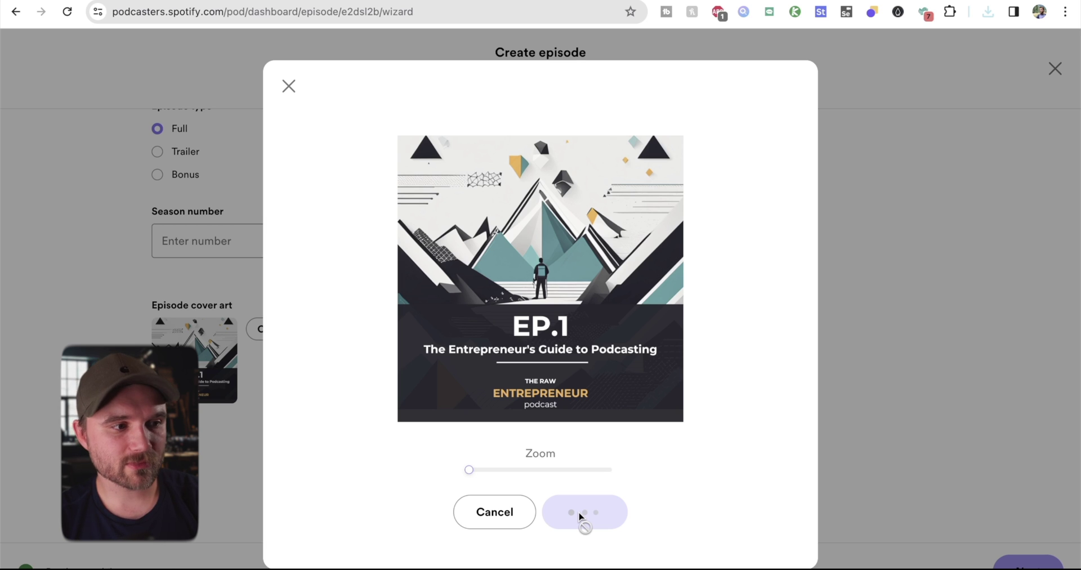
Complete the Spotify episode details with season number 1 and episode number 1, and continue to the Interact stage.
{"action": "scroll", "coordinate": [439, 326], "scroll_direction": "up", "scroll_amount": 10}
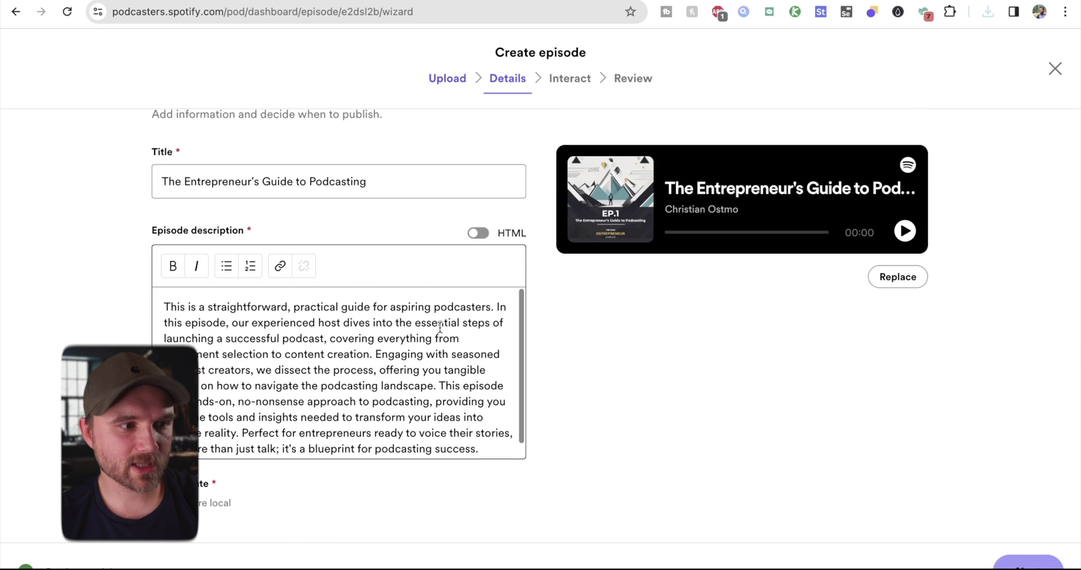
{"action": "scroll", "coordinate": [673, 439], "scroll_direction": "down", "scroll_amount": 1}
{"action": "scroll", "coordinate": [673, 439], "scroll_direction": "down", "scroll_amount": 10}
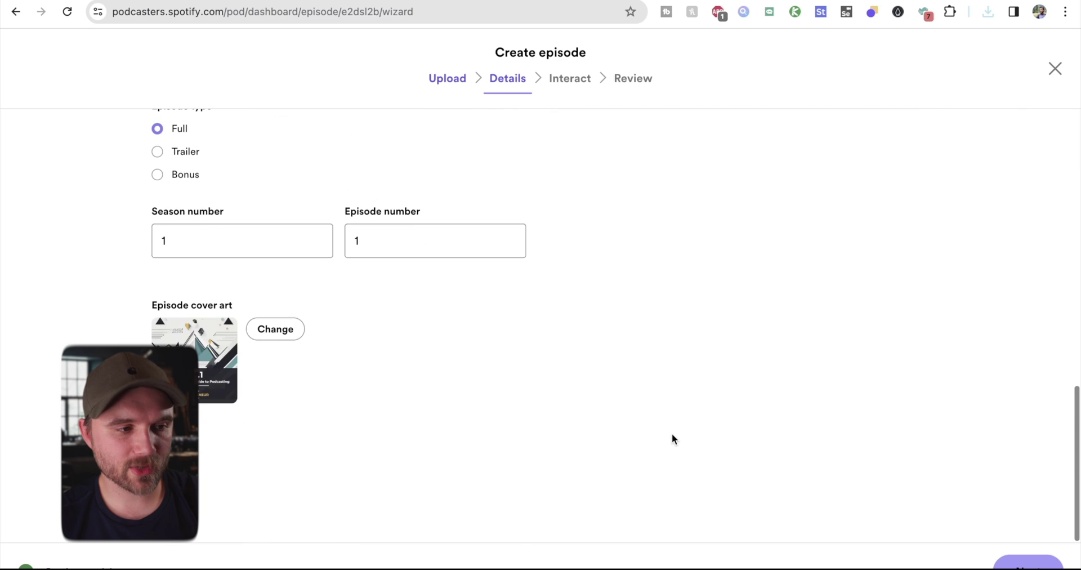
{"action": "left_click", "coordinate": [1027, 563]}
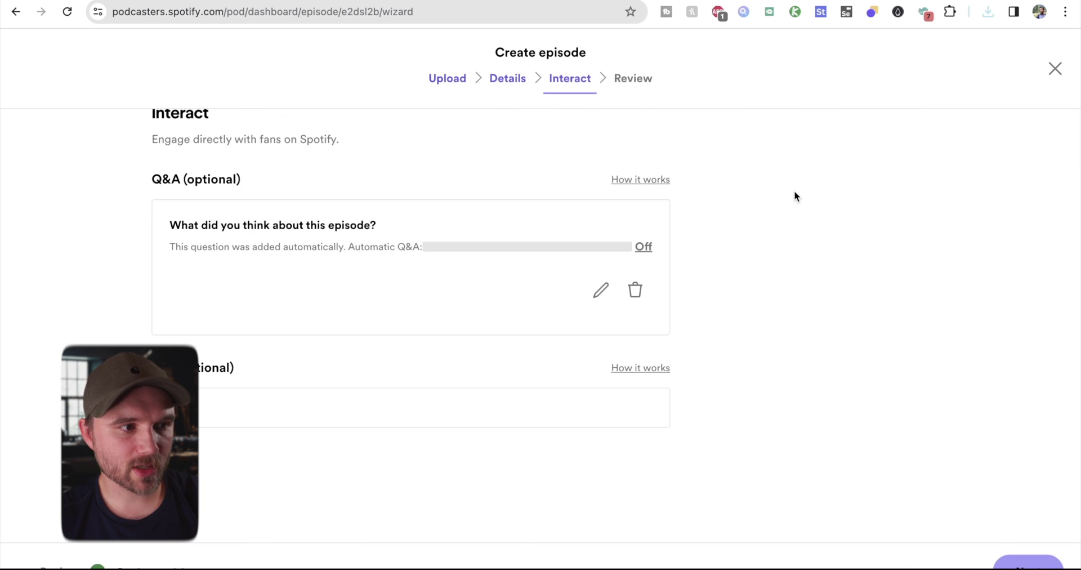
Ask ChatGPT for "some questions that would help me stoke interaction", explaining that Spotify gives the option of asking listeners questions in the description.
{"action": "scroll", "coordinate": [793, 196], "scroll_direction": "up", "scroll_amount": 1}
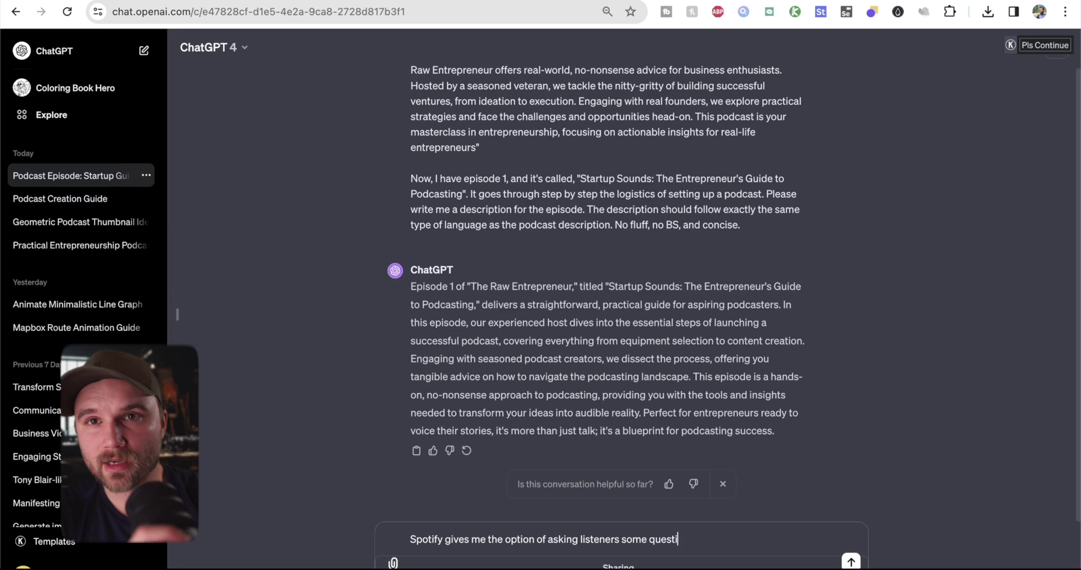
{"action": "type", "text": "ions in t"}
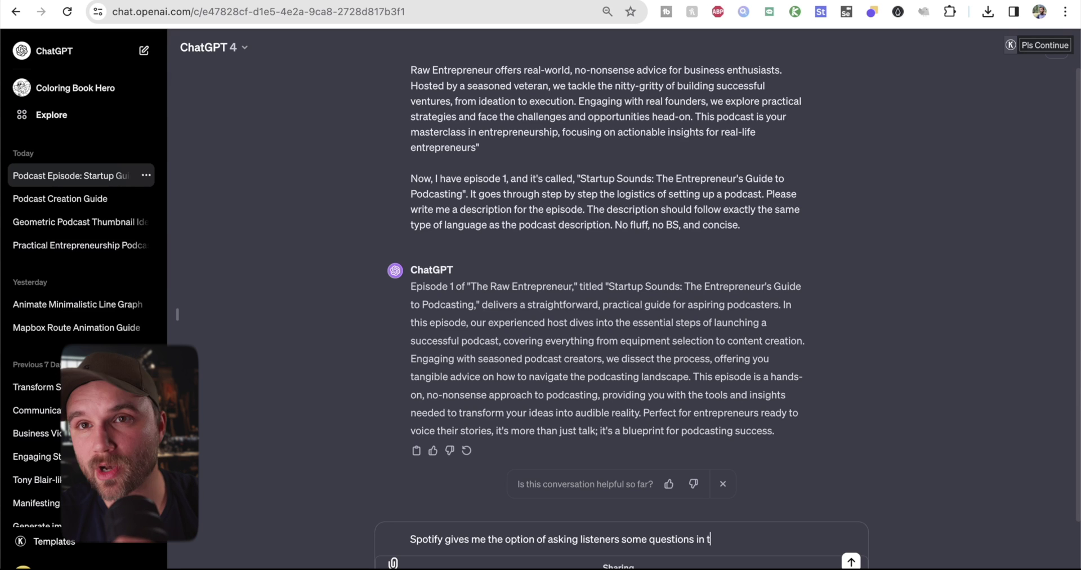
{"action": "type", "text": "he description. Give me some questions that would l"}
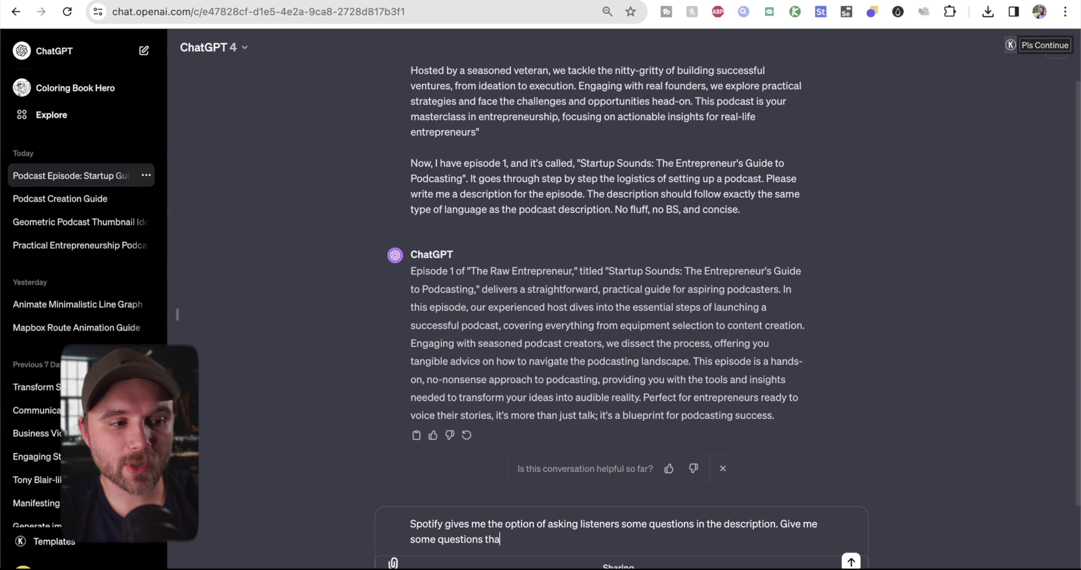
{"action": "type", "text": " help me"}
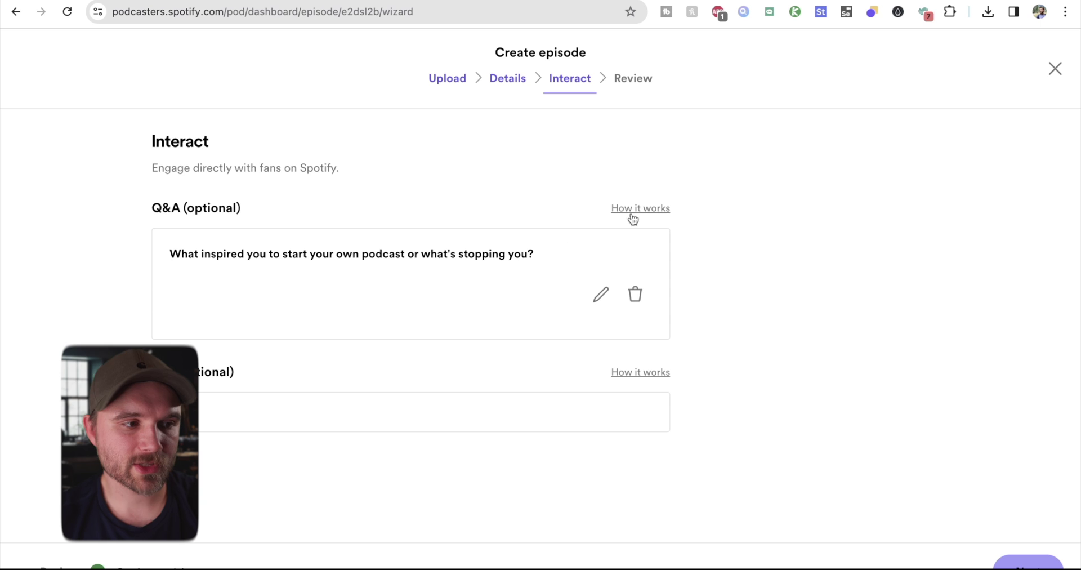
Replace the episode's Q&A question with ChatGPT's suggestion "Which part of podcast setup do you find most challenging?" and save it.
{"action": "scroll", "coordinate": [434, 292], "scroll_direction": "down", "scroll_amount": 1}
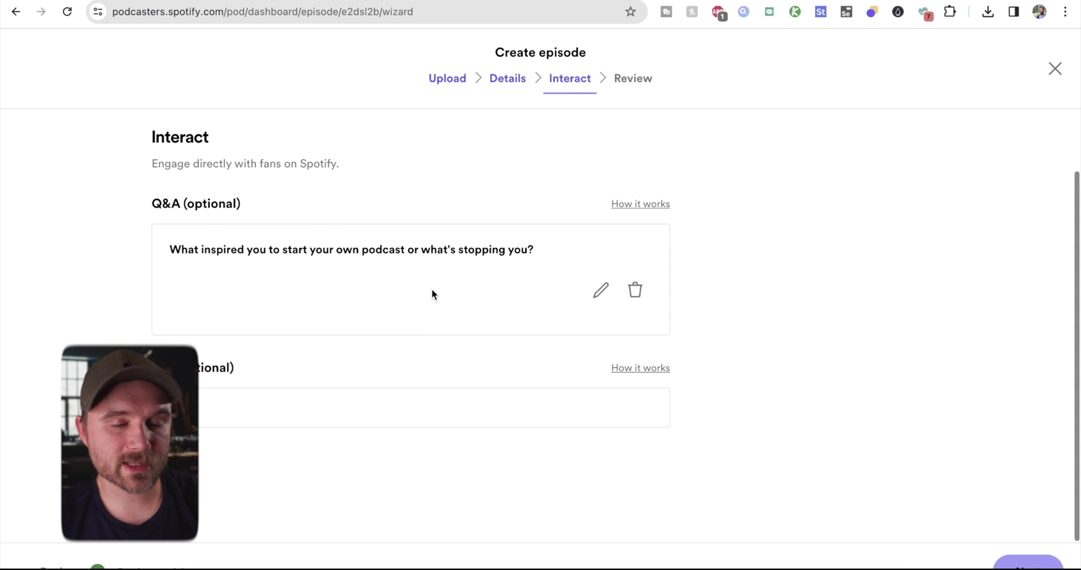
{"action": "left_click", "coordinate": [600, 291]}
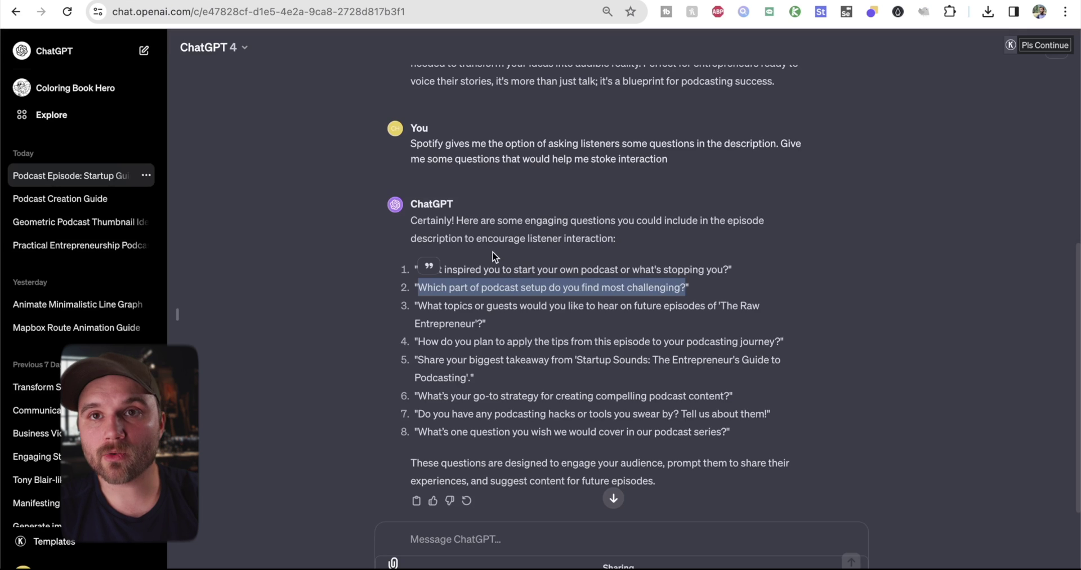
{"action": "left_click", "coordinate": [529, 311]}
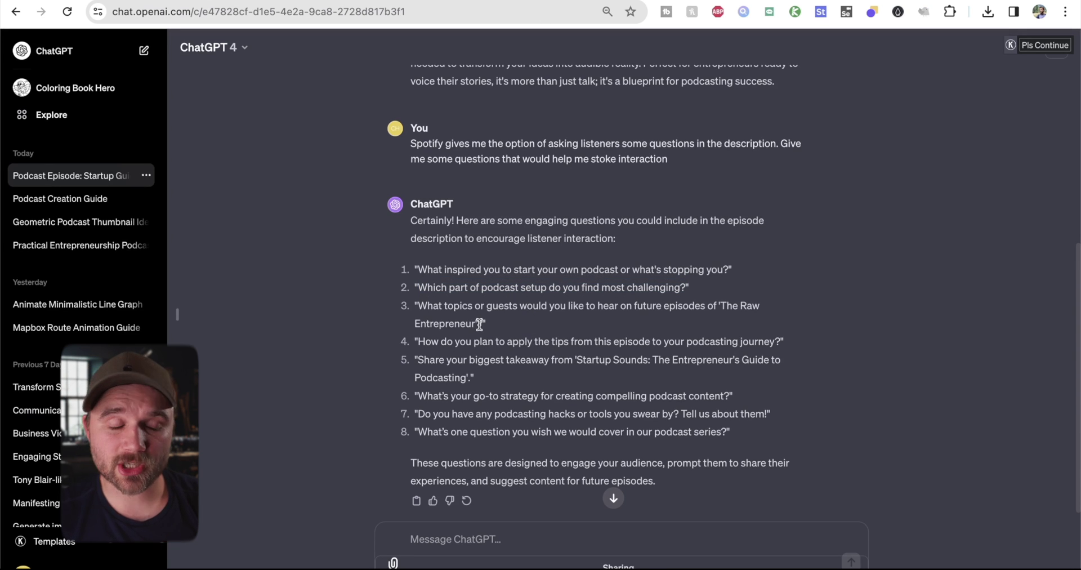
{"action": "left_click_drag", "start_coordinate": [685, 287], "coordinate": [419, 288]}
{"action": "key", "text": "ctrl+c"}
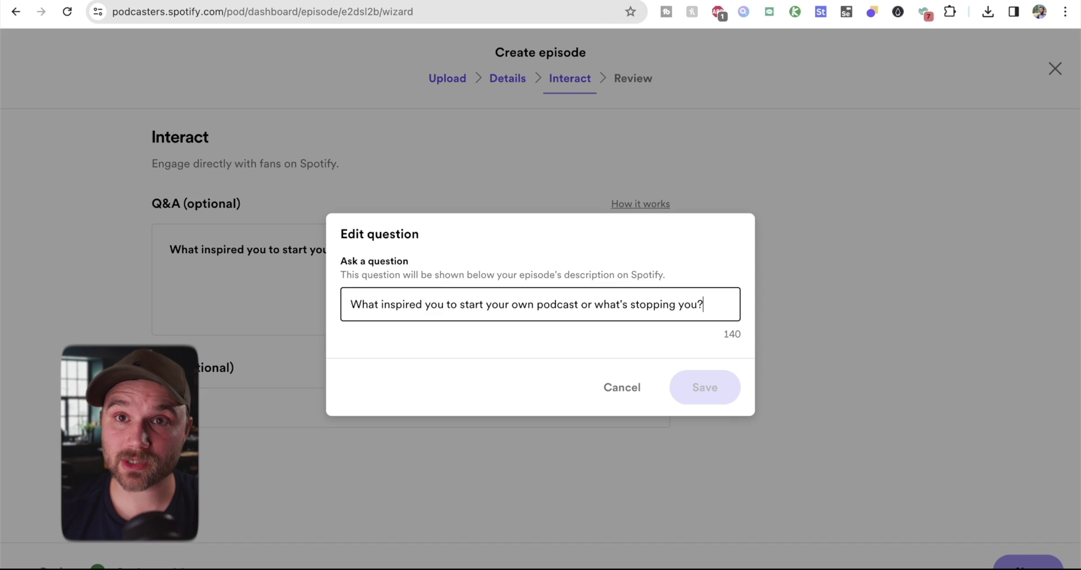
{"action": "key", "text": "ctrl+a"}
{"action": "key", "text": "ctrl+v"}
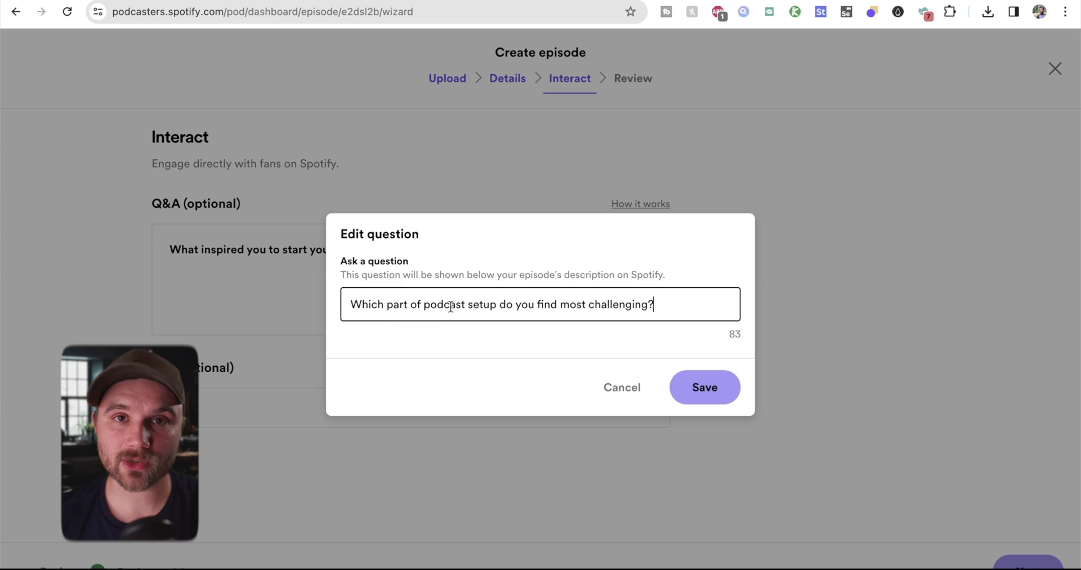
{"action": "left_click", "coordinate": [688, 388]}
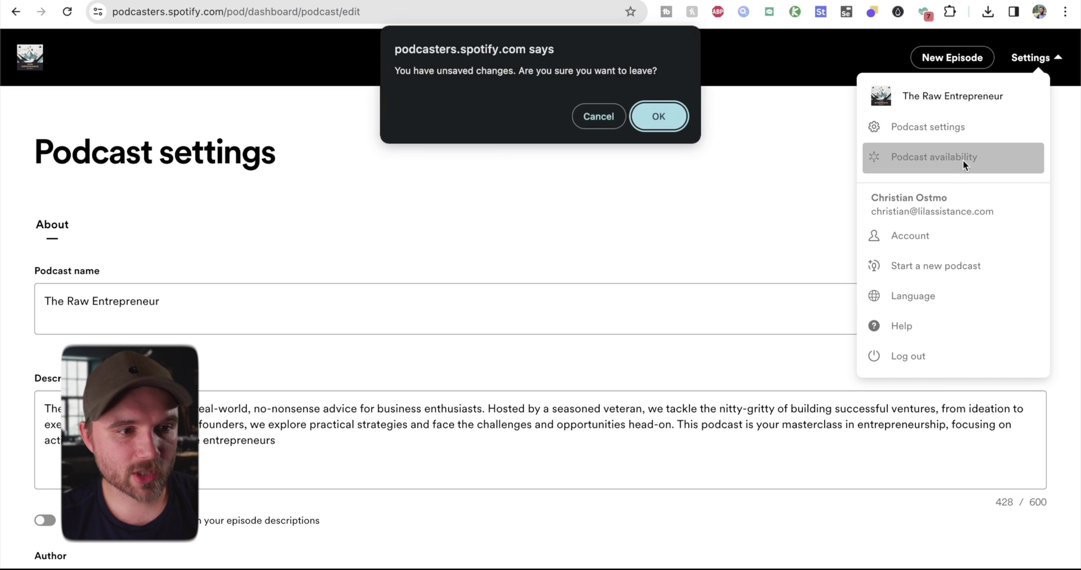
Leave the podcast settings without saving and examine the Podcast Availability page's show links and RSS distribution information.
{"action": "left_click", "coordinate": [666, 117]}
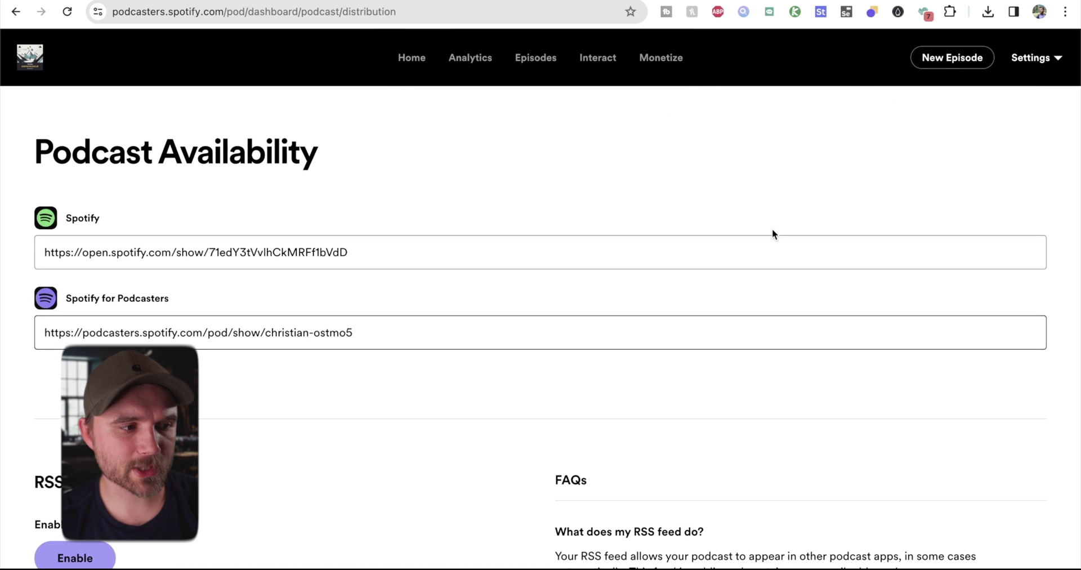
{"action": "scroll", "coordinate": [715, 324], "scroll_direction": "down", "scroll_amount": 2}
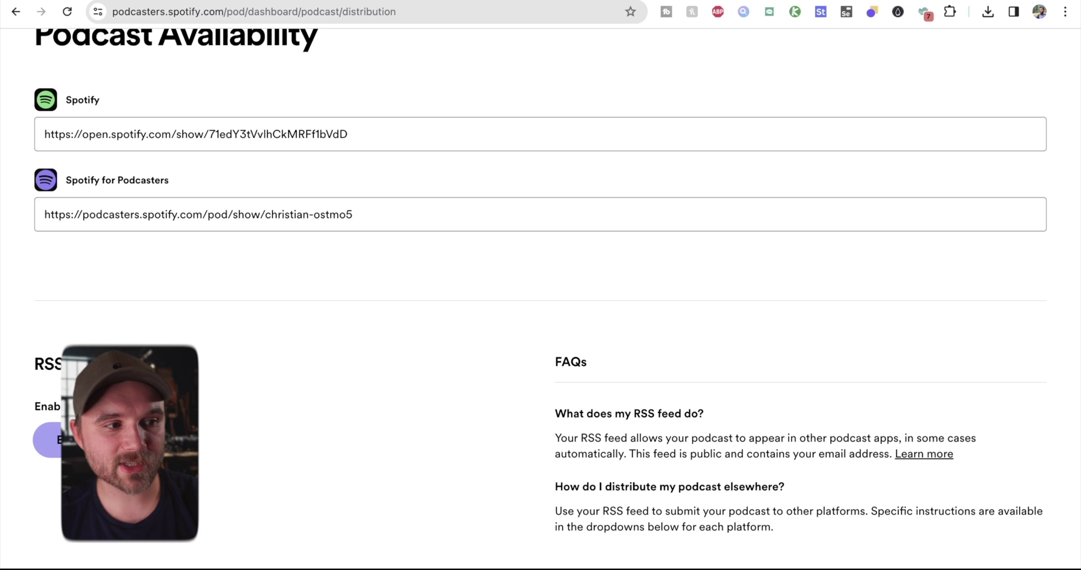
{"action": "scroll", "coordinate": [410, 60], "scroll_direction": "up", "scroll_amount": 2}
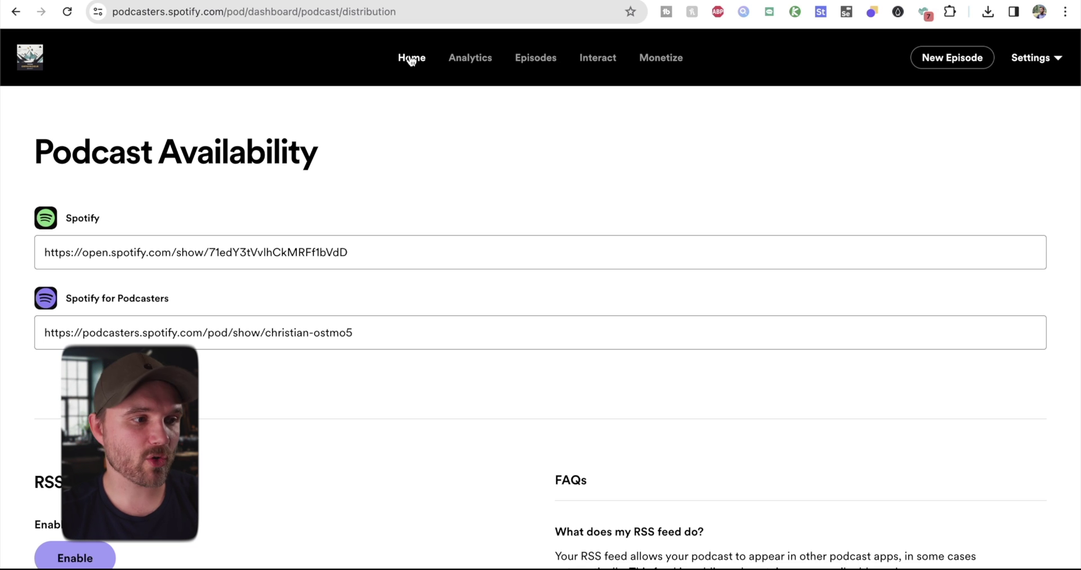
Return to Podcast Availability from the podcast's home page, enable RSS distribution and copy the RSS feed URL.
{"action": "left_click", "coordinate": [411, 59]}
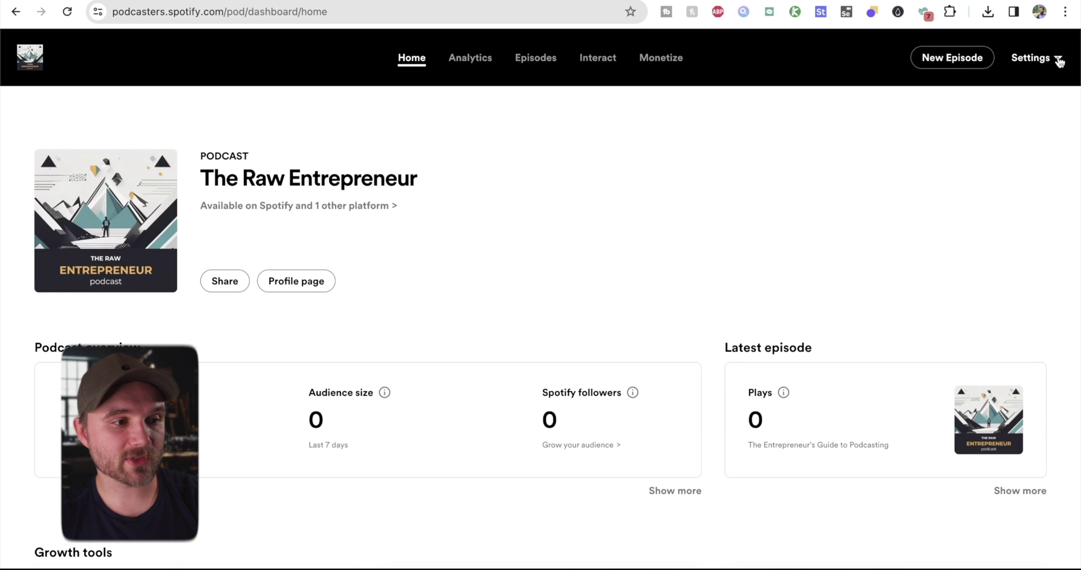
{"action": "left_click", "coordinate": [1052, 61]}
{"action": "left_click", "coordinate": [941, 168]}
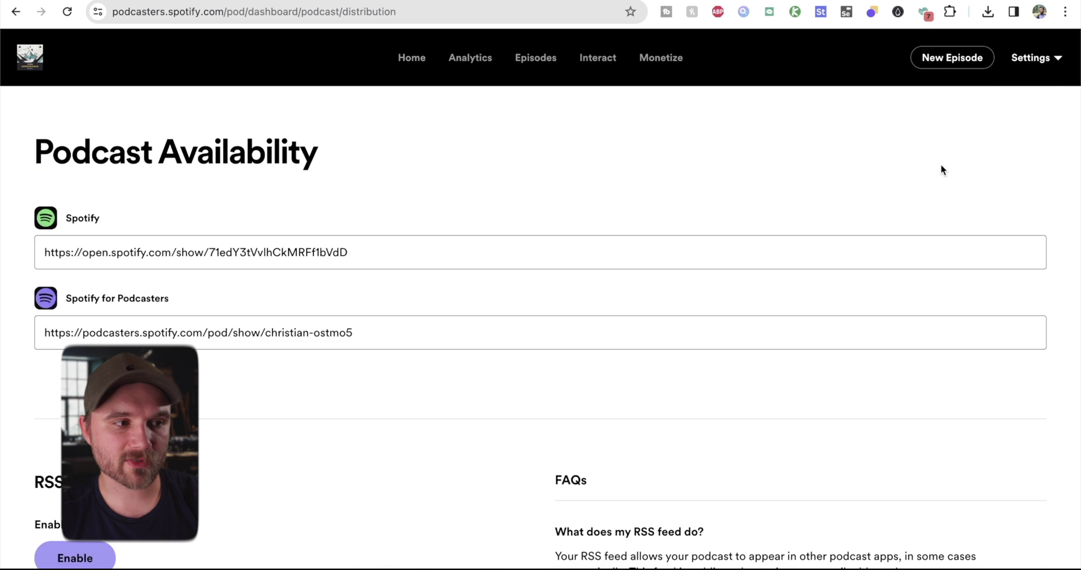
{"action": "scroll", "coordinate": [465, 352], "scroll_direction": "down", "scroll_amount": 5}
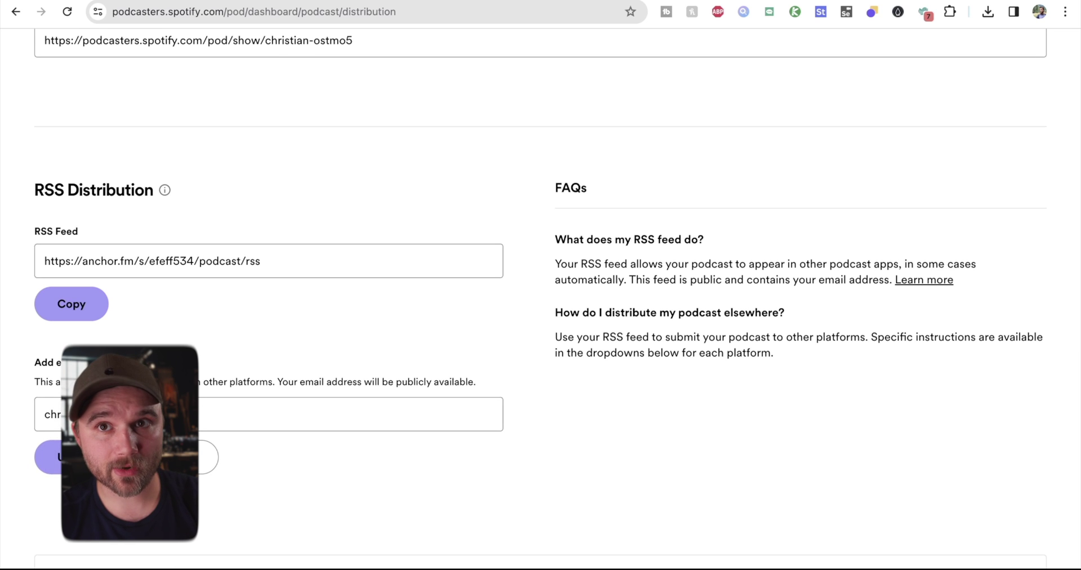
{"action": "left_click", "coordinate": [91, 307]}
Open Amazon Music's podcast submission portal from the platform list and enter the copied RSS feed URL.
{"action": "scroll", "coordinate": [363, 381], "scroll_direction": "down", "scroll_amount": 5}
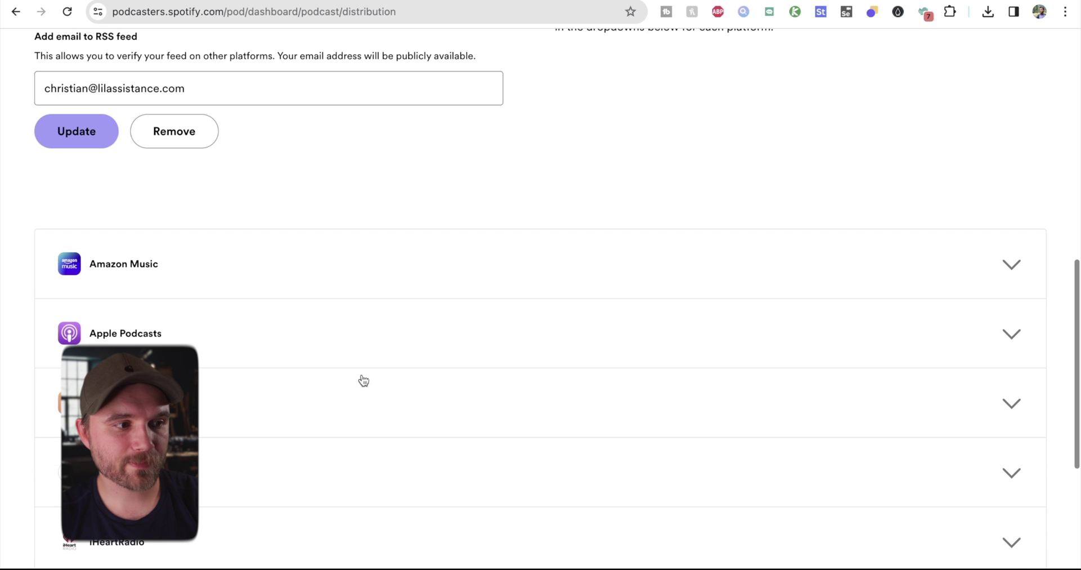
{"action": "left_click", "coordinate": [251, 274]}
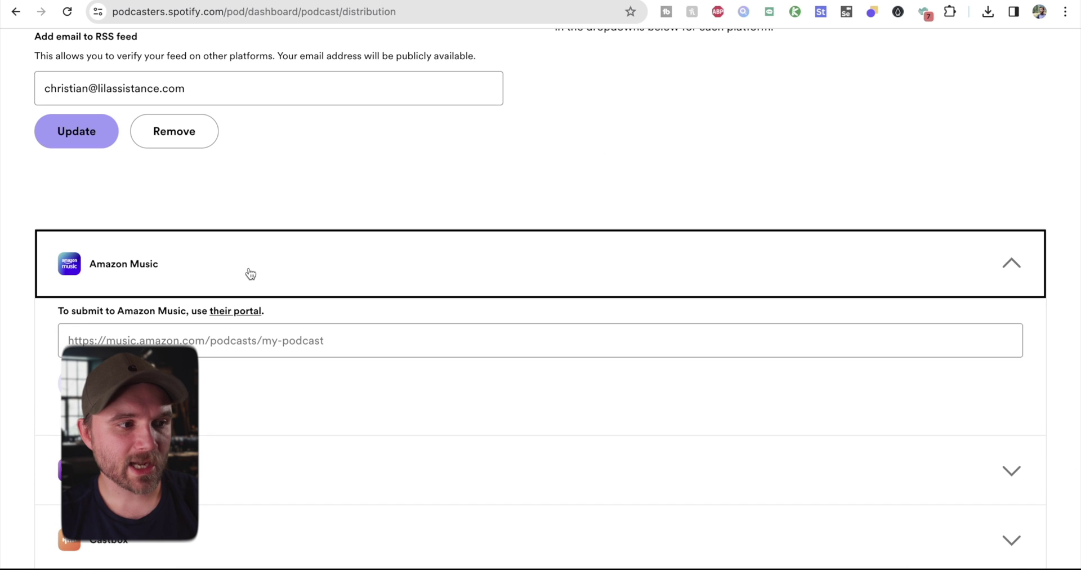
{"action": "left_click", "coordinate": [225, 313]}
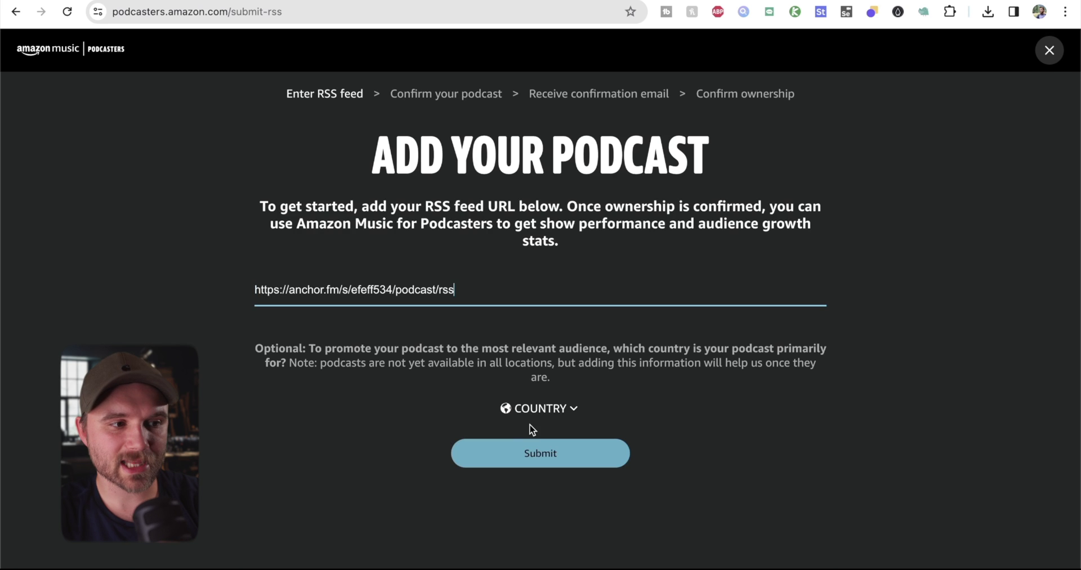
Submit the RSS feed to Amazon Music and confirm ownership of The Raw Entrepreneur through the verification email in Gmail.
{"action": "left_click", "coordinate": [535, 451]}
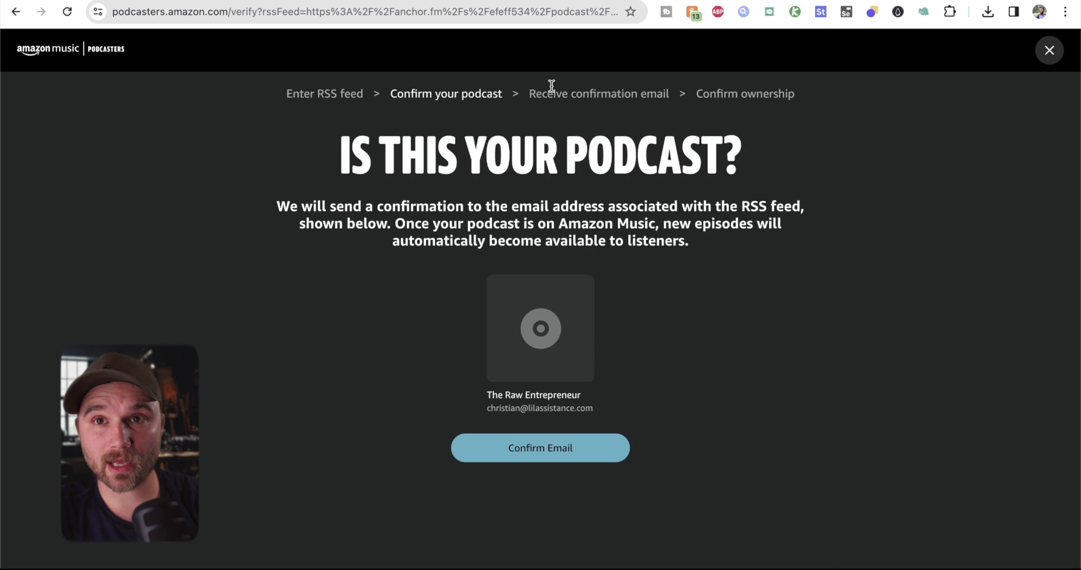
{"action": "left_click", "coordinate": [531, 449]}
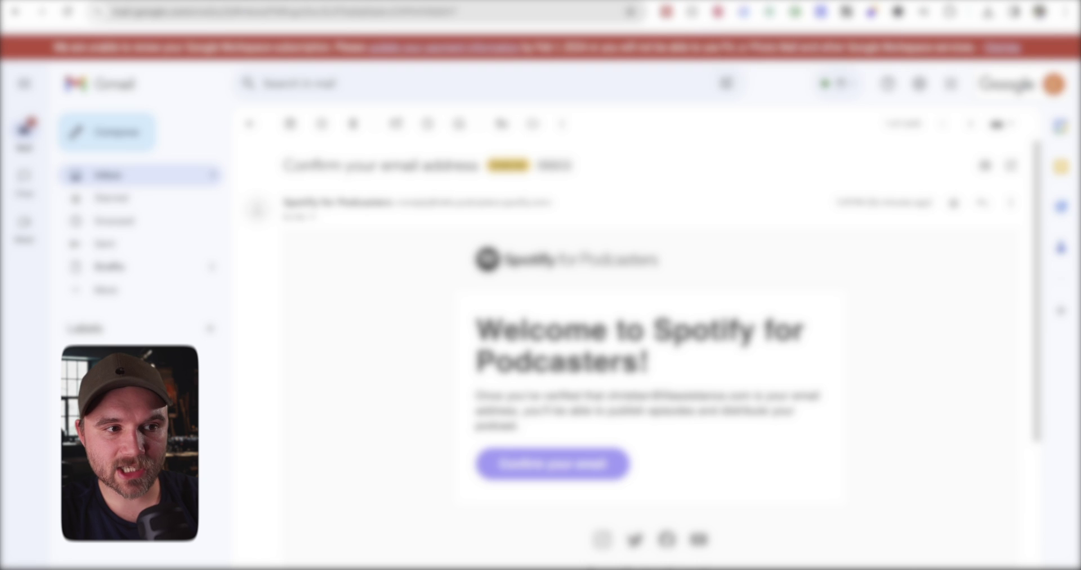
{"action": "left_click", "coordinate": [200, 177]}
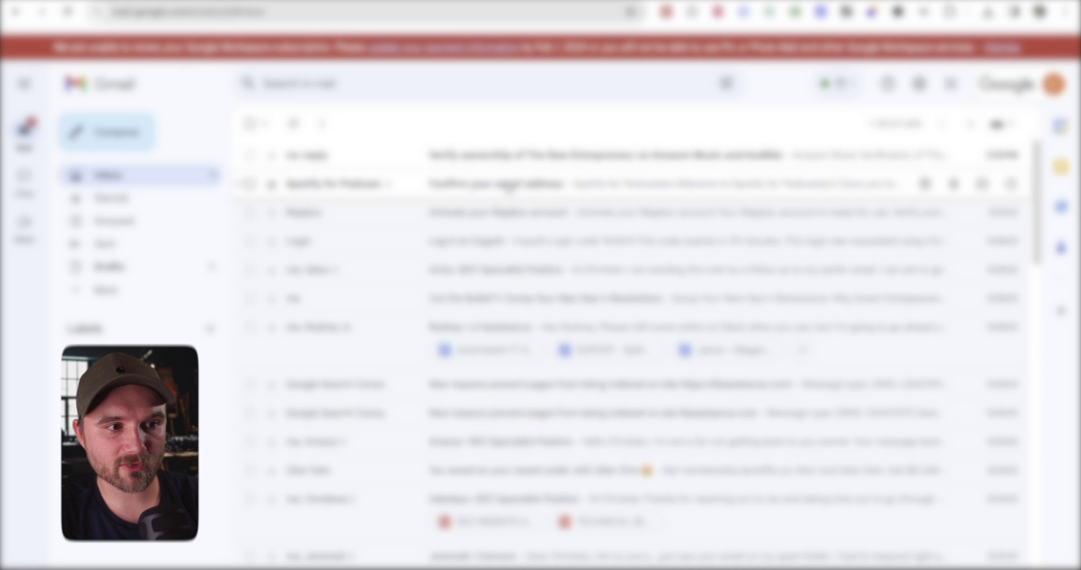
{"action": "left_click", "coordinate": [434, 160]}
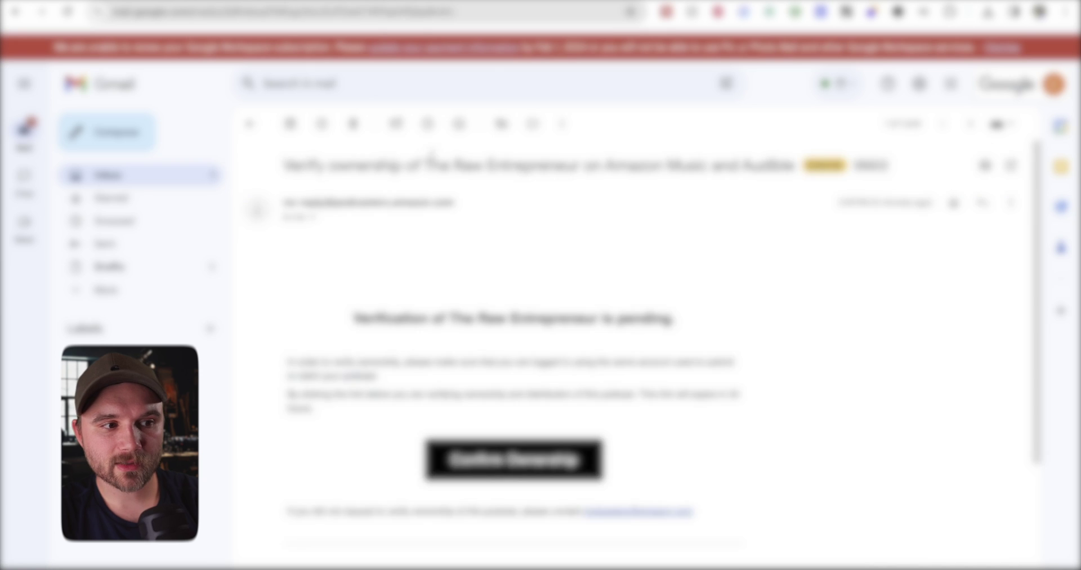
{"action": "left_click", "coordinate": [543, 488]}
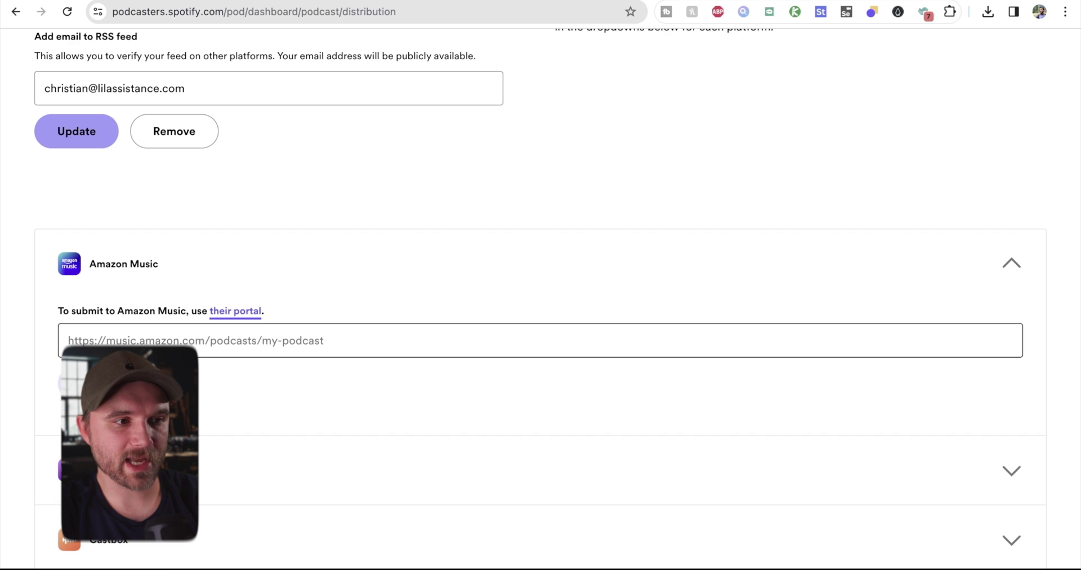
Return to Spotify for Podcasters' platform list and expand the Apple Podcasts entry to examine its submission options.
{"action": "scroll", "coordinate": [563, 316], "scroll_direction": "down", "scroll_amount": 1}
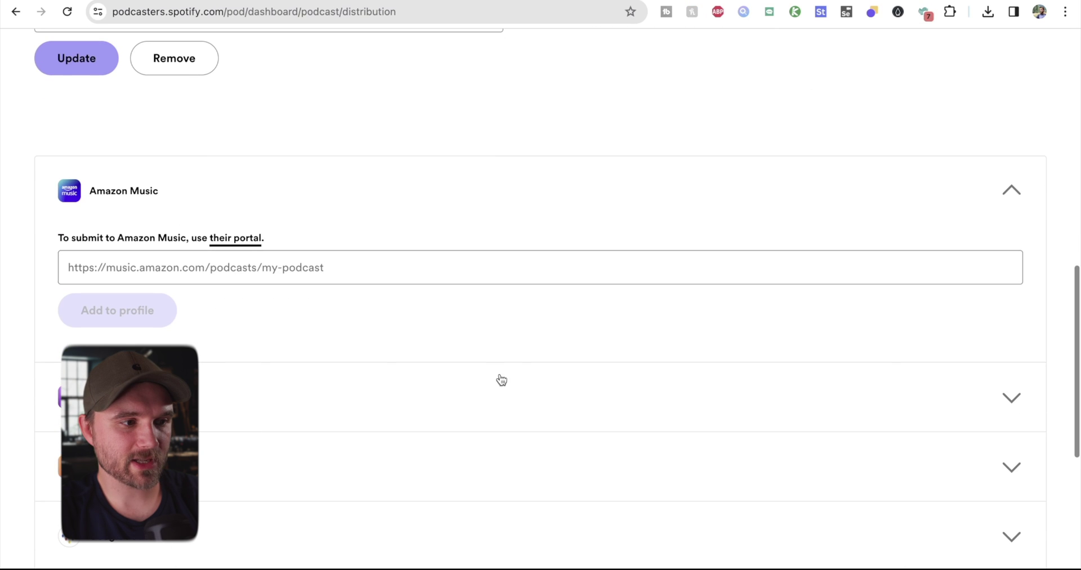
{"action": "left_click", "coordinate": [450, 406]}
{"action": "scroll", "coordinate": [450, 406], "scroll_direction": "down", "scroll_amount": 2}
{"action": "left_click", "coordinate": [273, 355]}
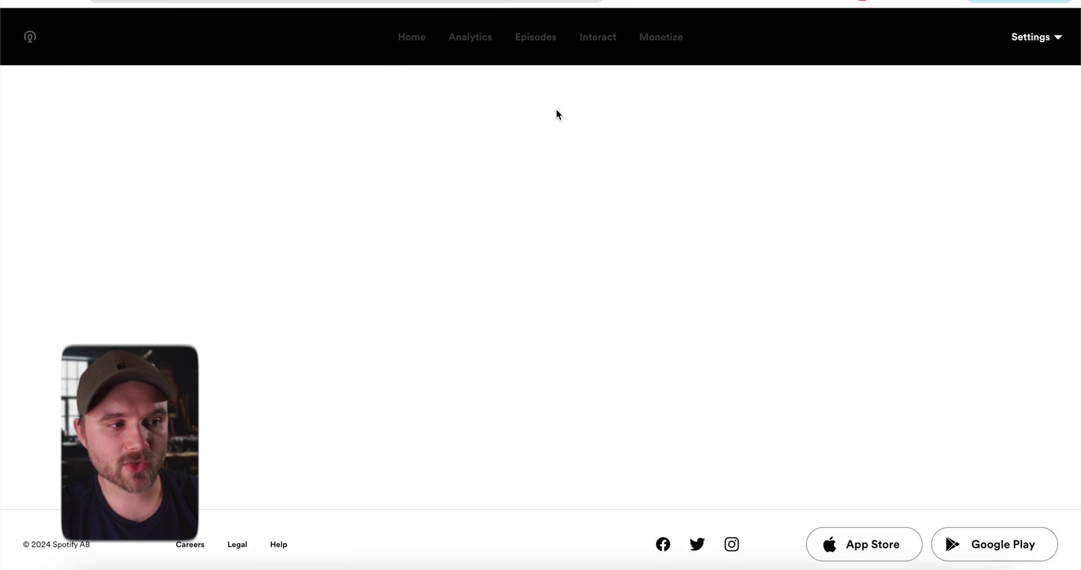
Reopen the Podcast Availability page and examine the other platforms listed for RSS distribution.
{"action": "left_click", "coordinate": [1032, 36]}
{"action": "left_click", "coordinate": [924, 141]}
{"action": "scroll", "coordinate": [860, 255], "scroll_direction": "down", "scroll_amount": 10}
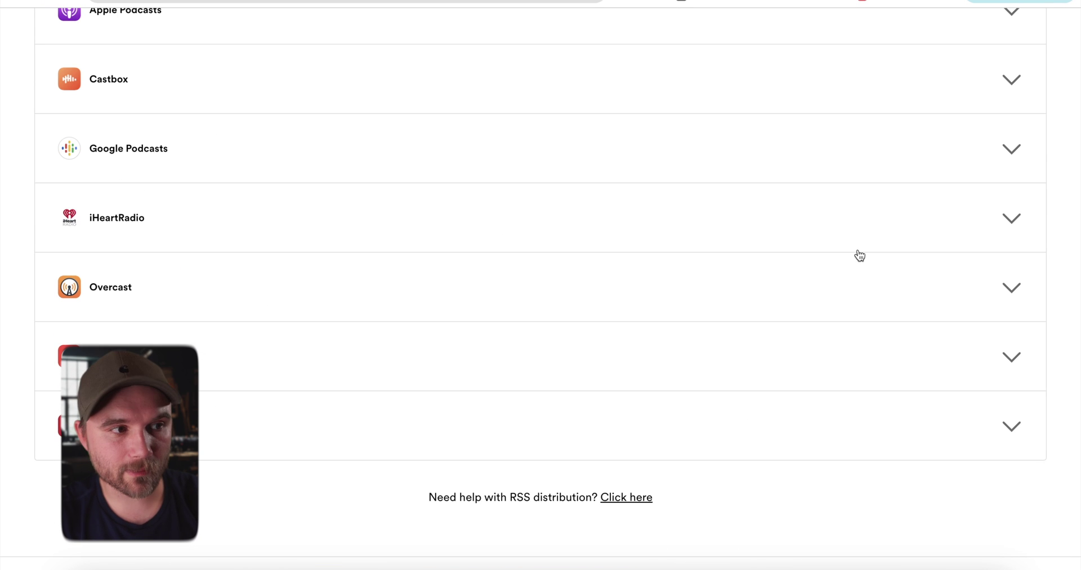
{"action": "scroll", "coordinate": [464, 193], "scroll_direction": "up", "scroll_amount": 2}
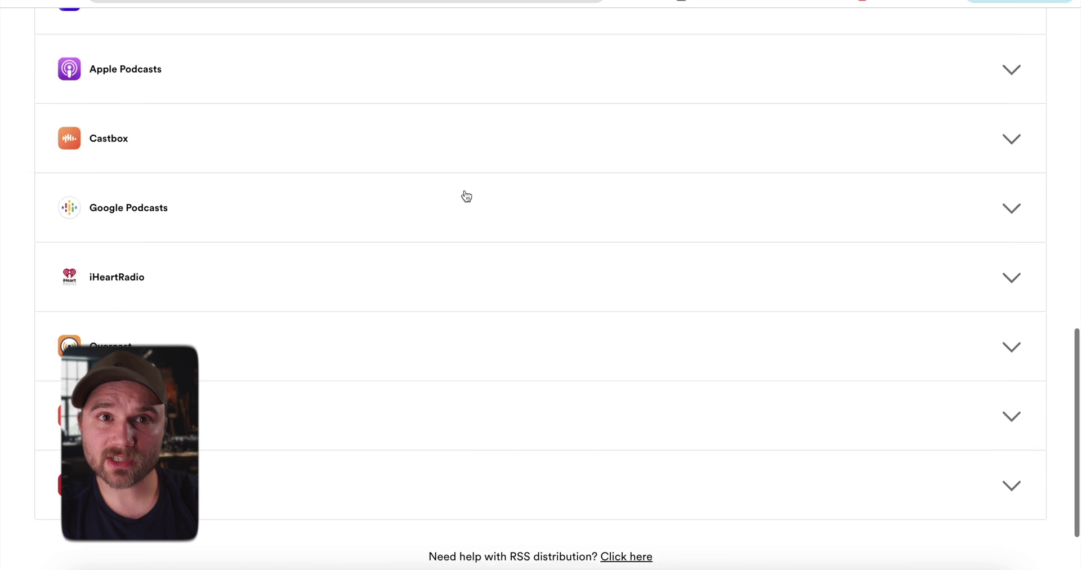